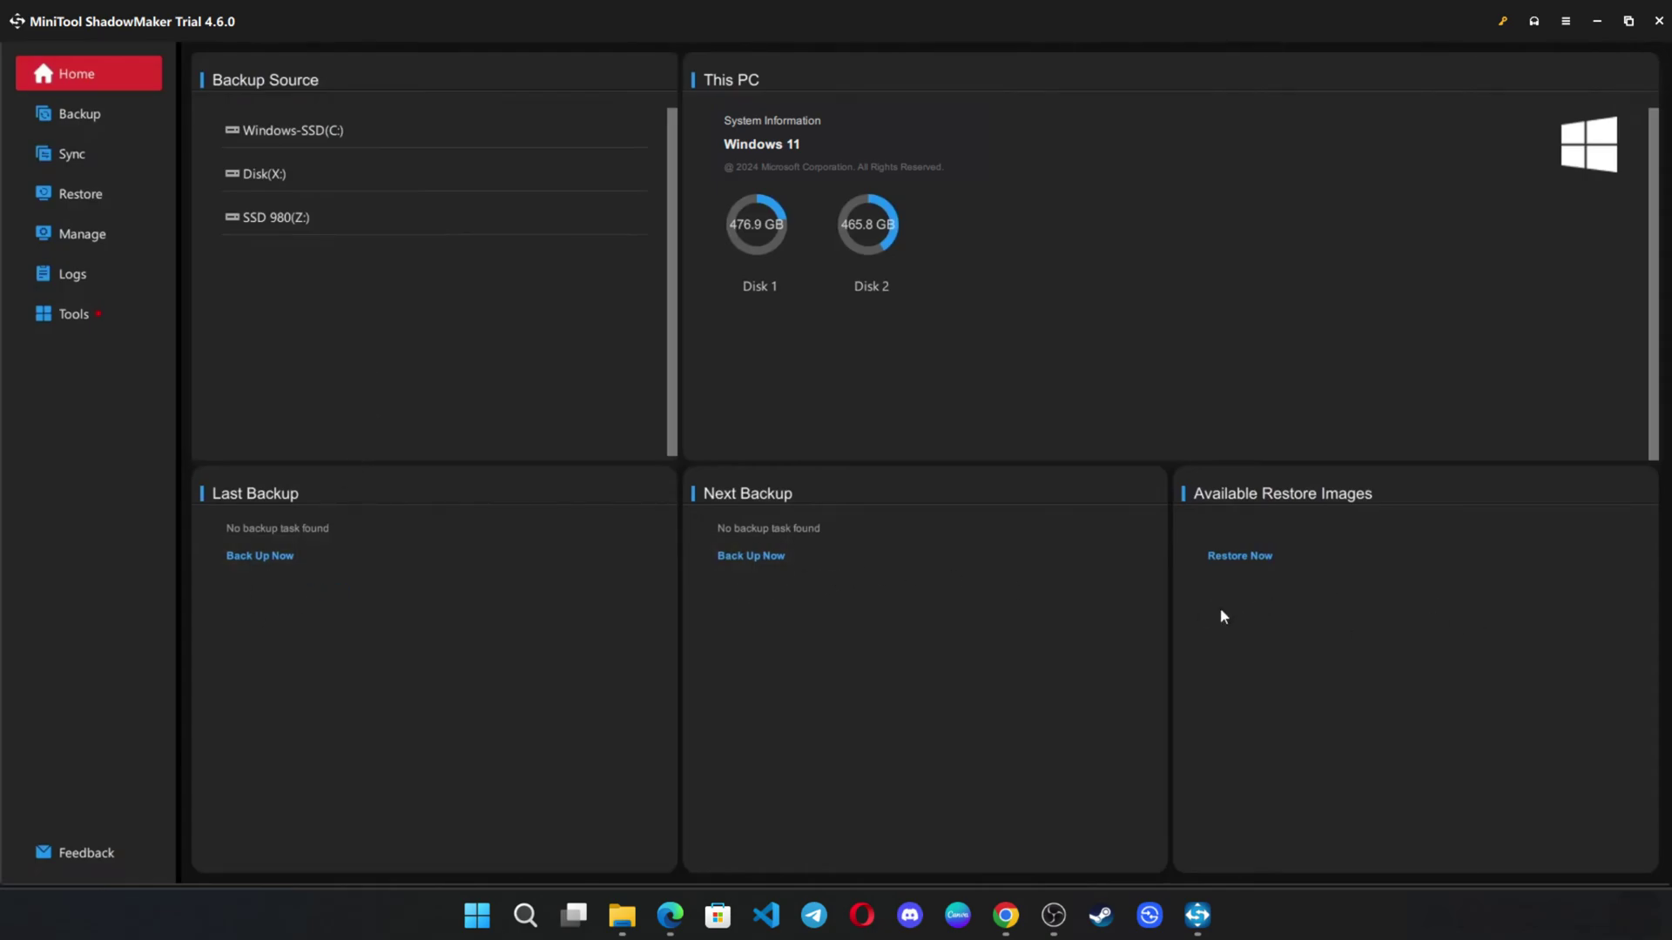
- Look through the Backup, Sync, Restore, Manage, Logs and Tools pages, and return to the Home page
left_click(124, 118)
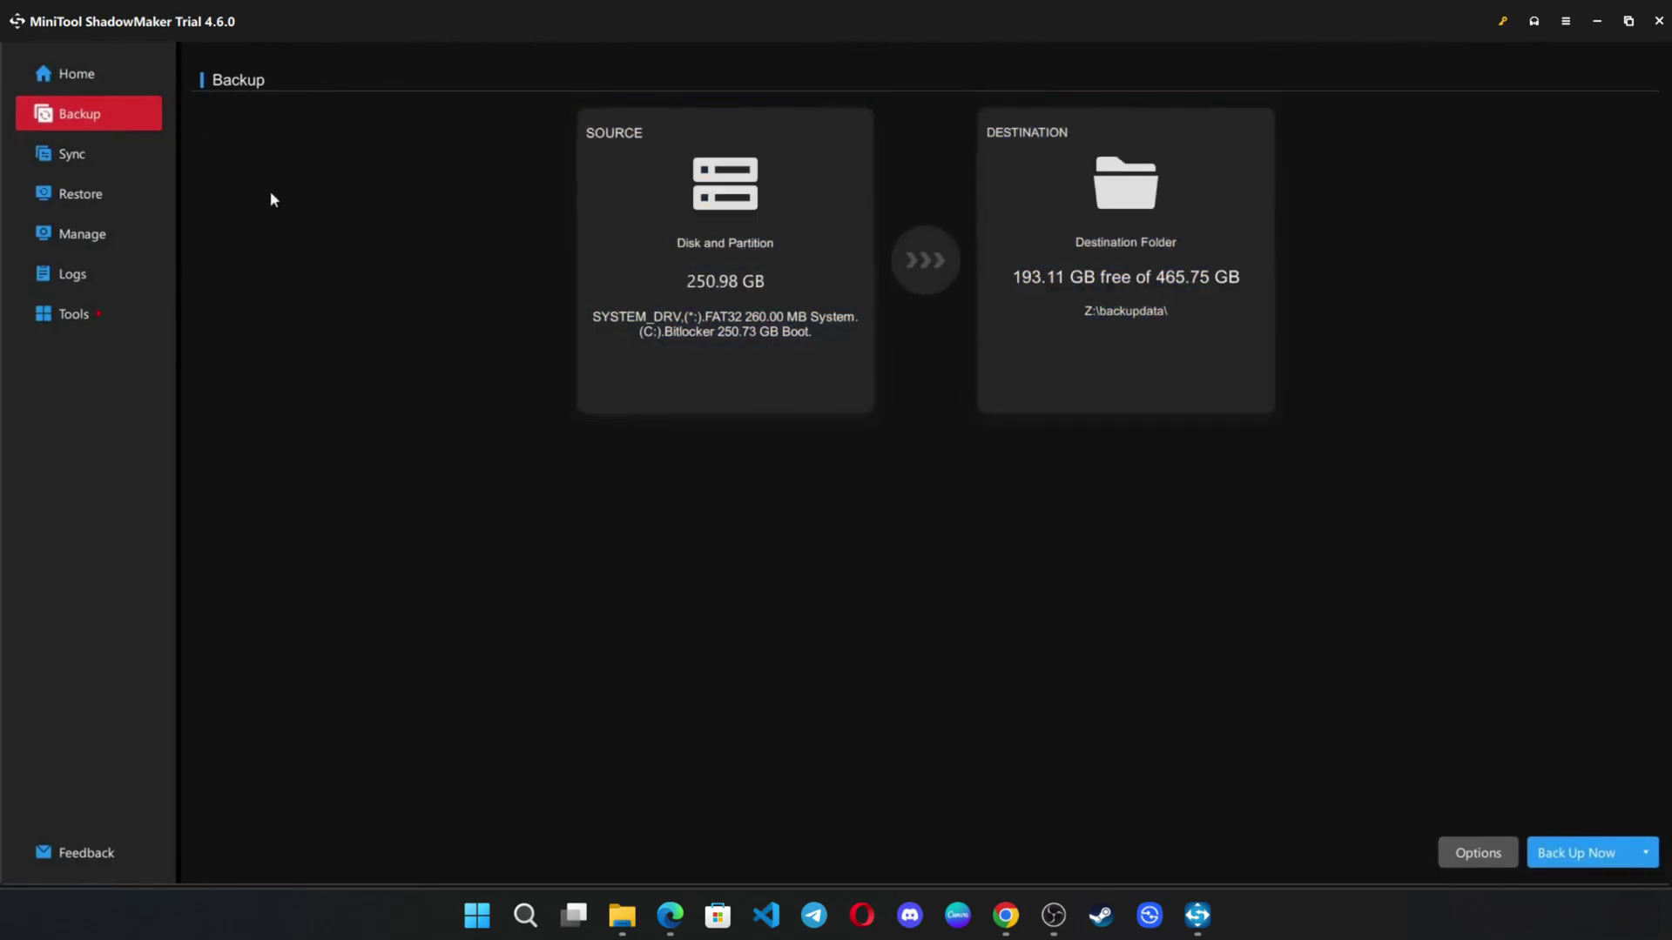
left_click(129, 146)
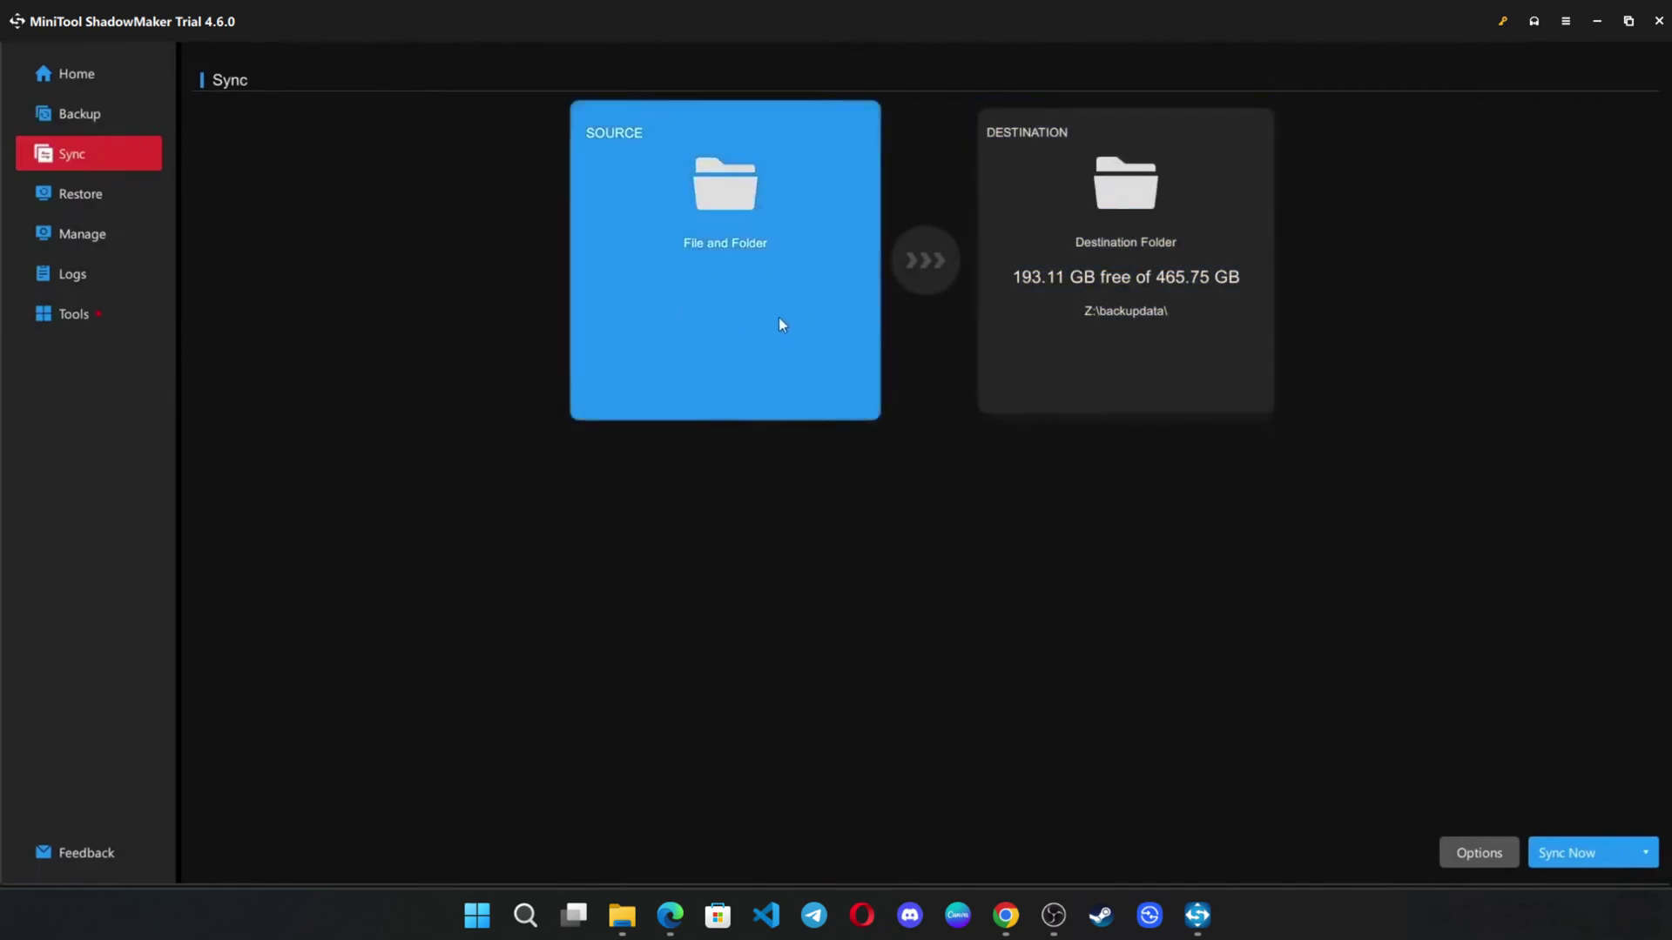
left_click(79, 192)
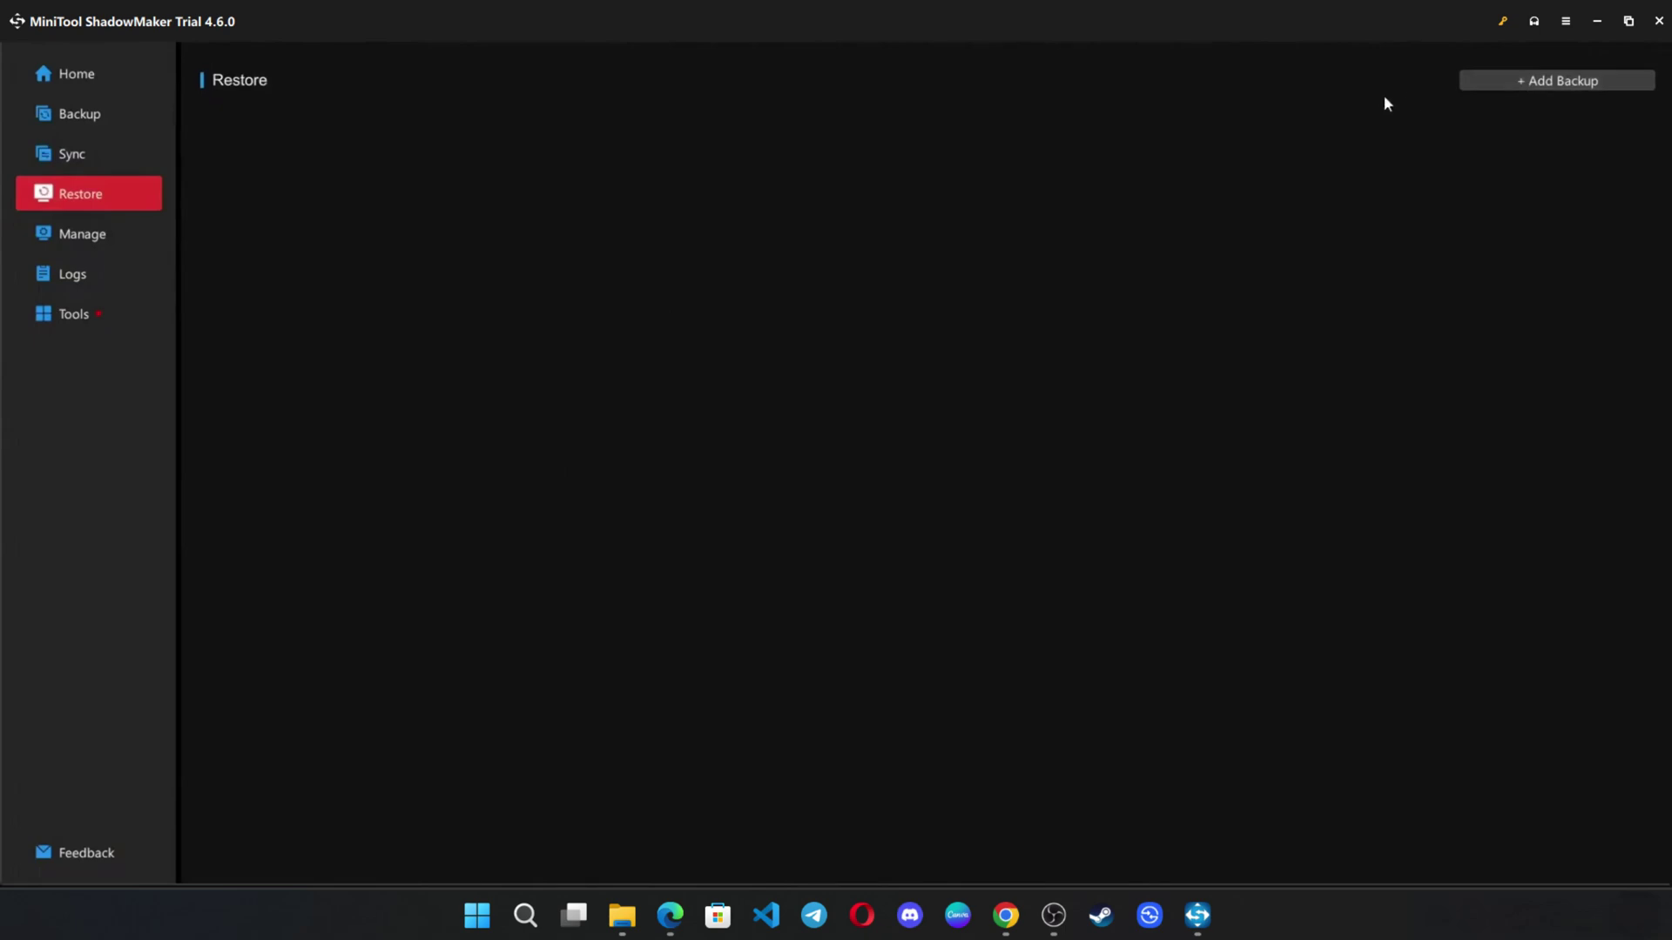
left_click(98, 236)
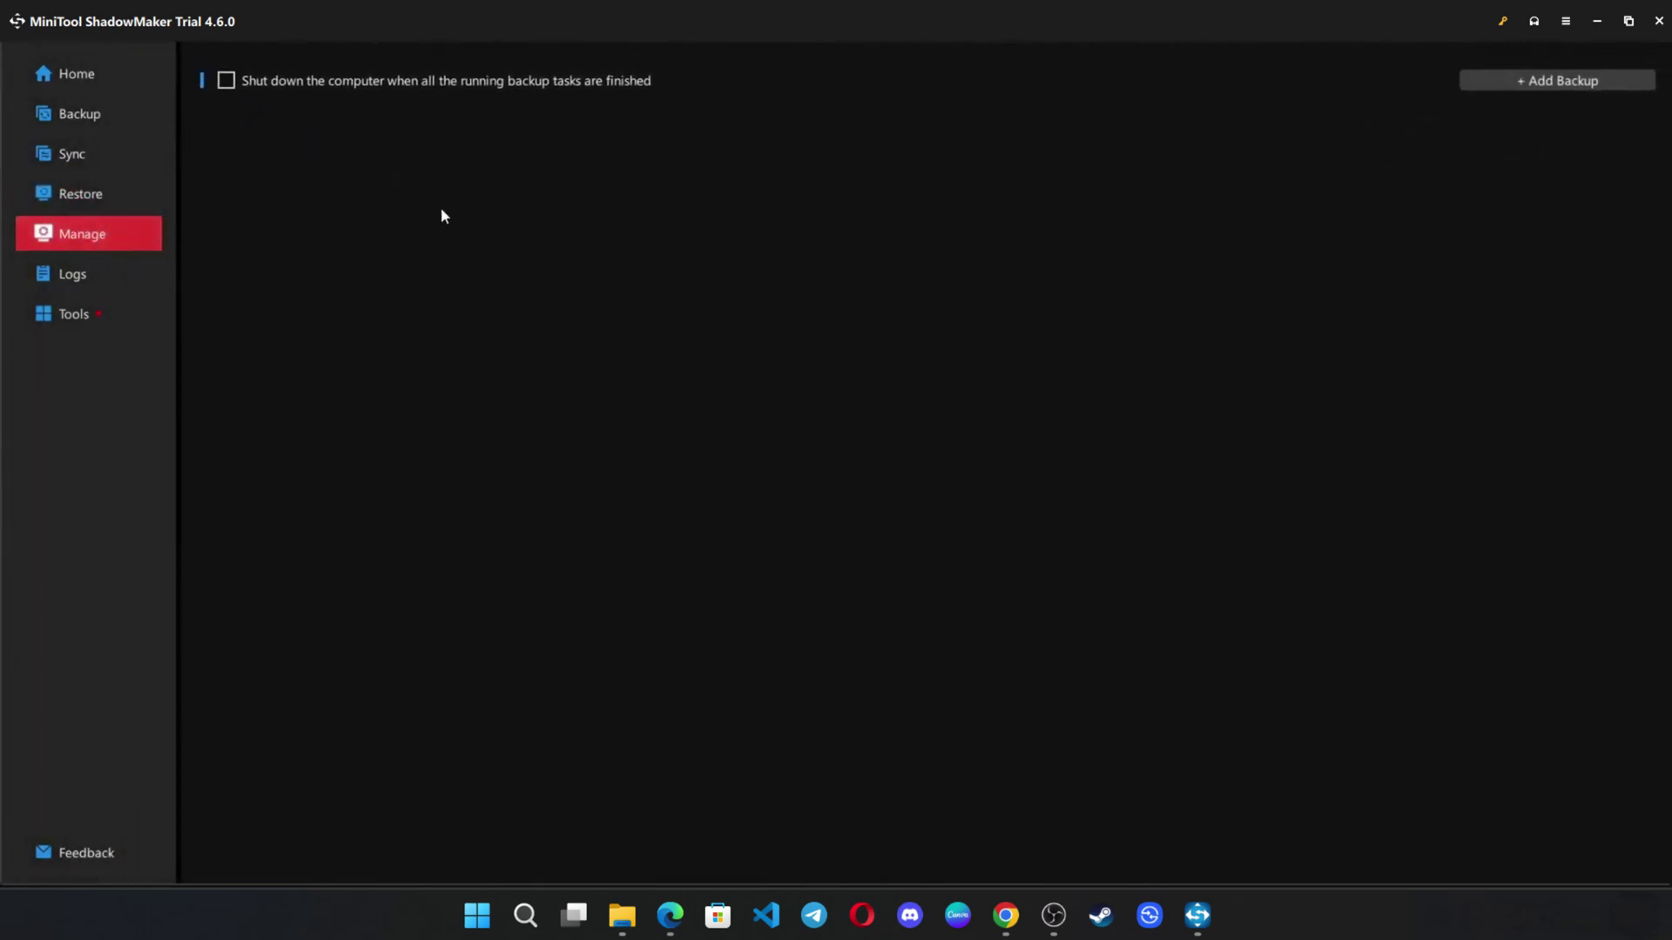
left_click(91, 267)
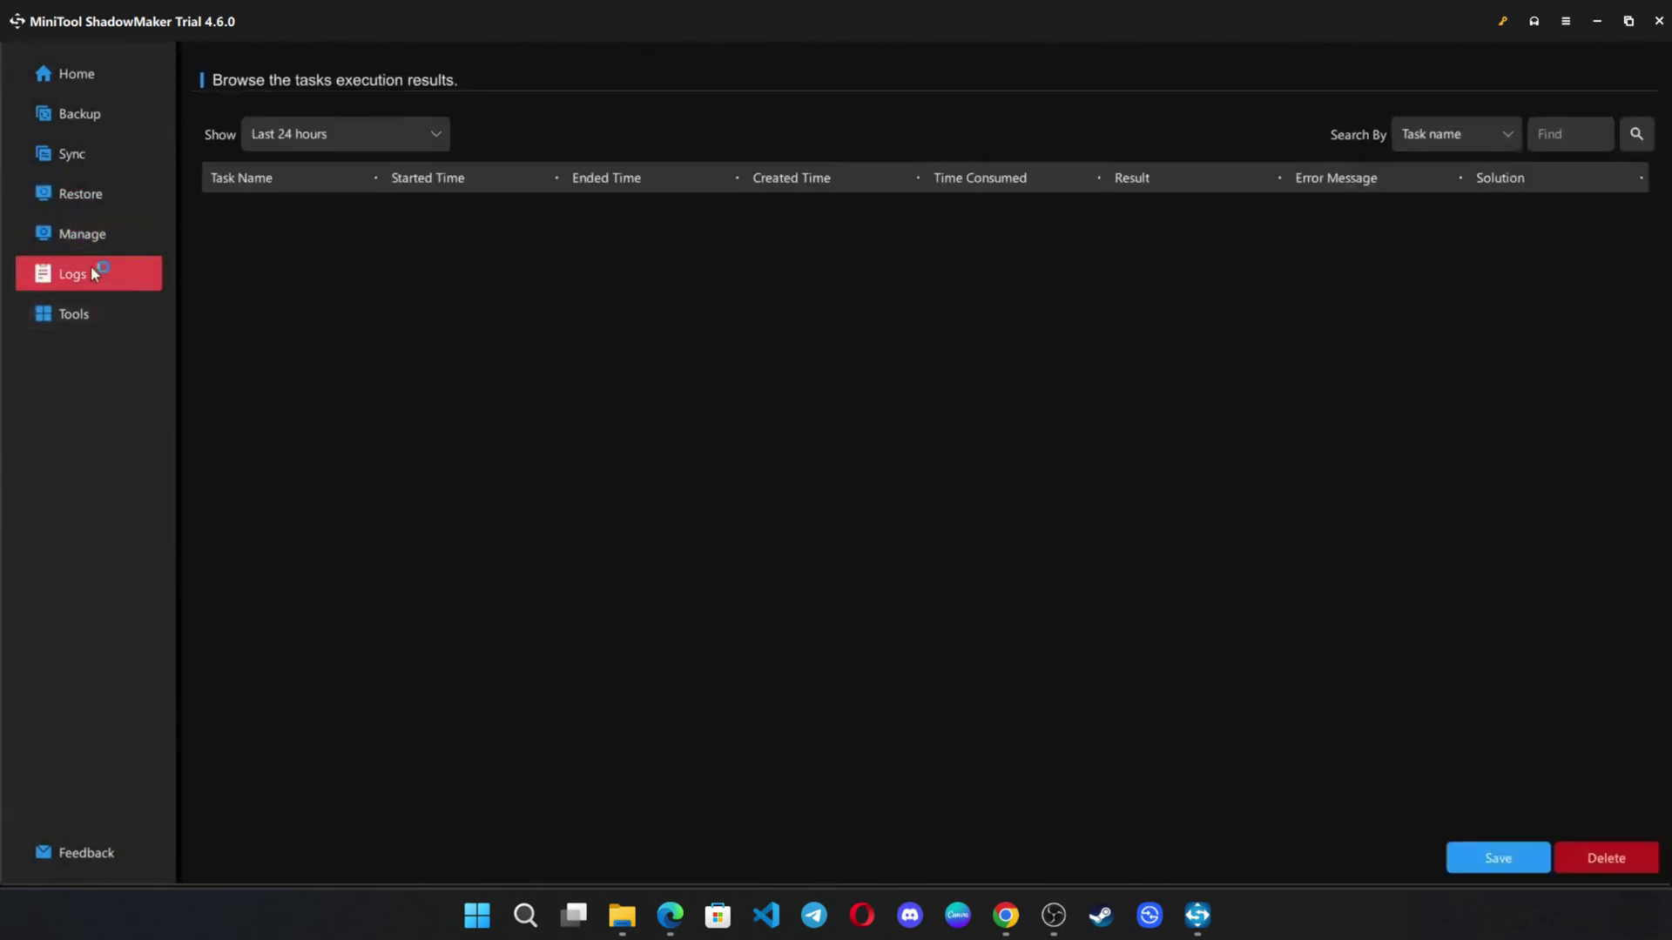
left_click(76, 312)
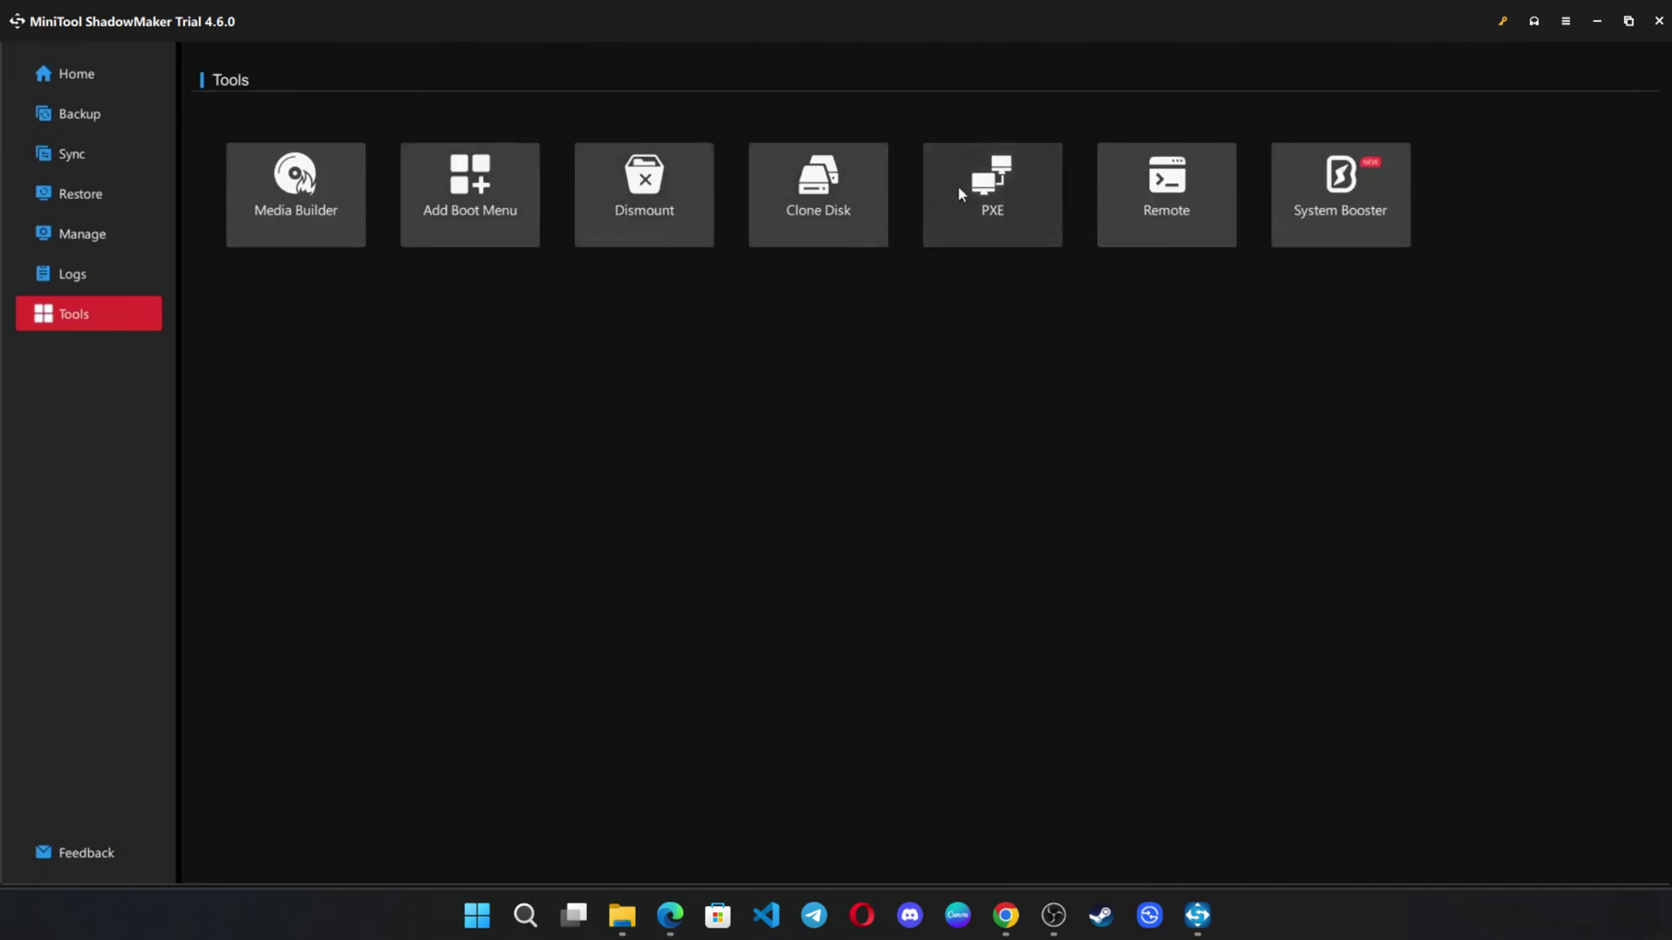
left_click(85, 73)
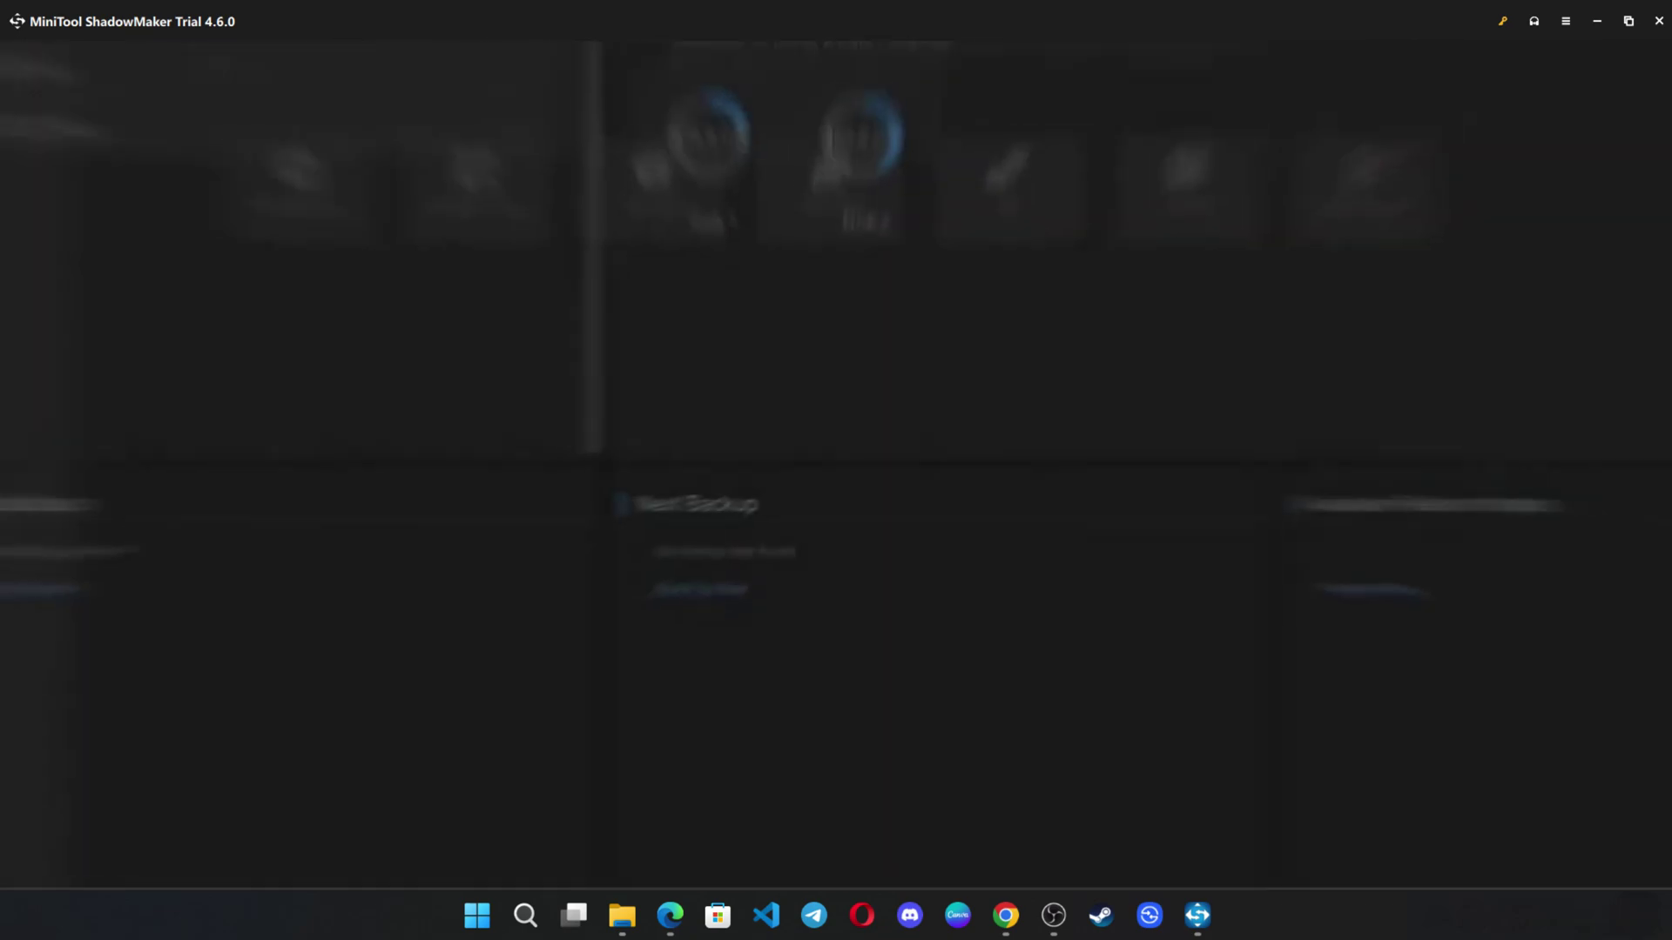
- Set the backup source to folders and files, choosing the My Files folder on Disk (X:)
left_click(78, 114)
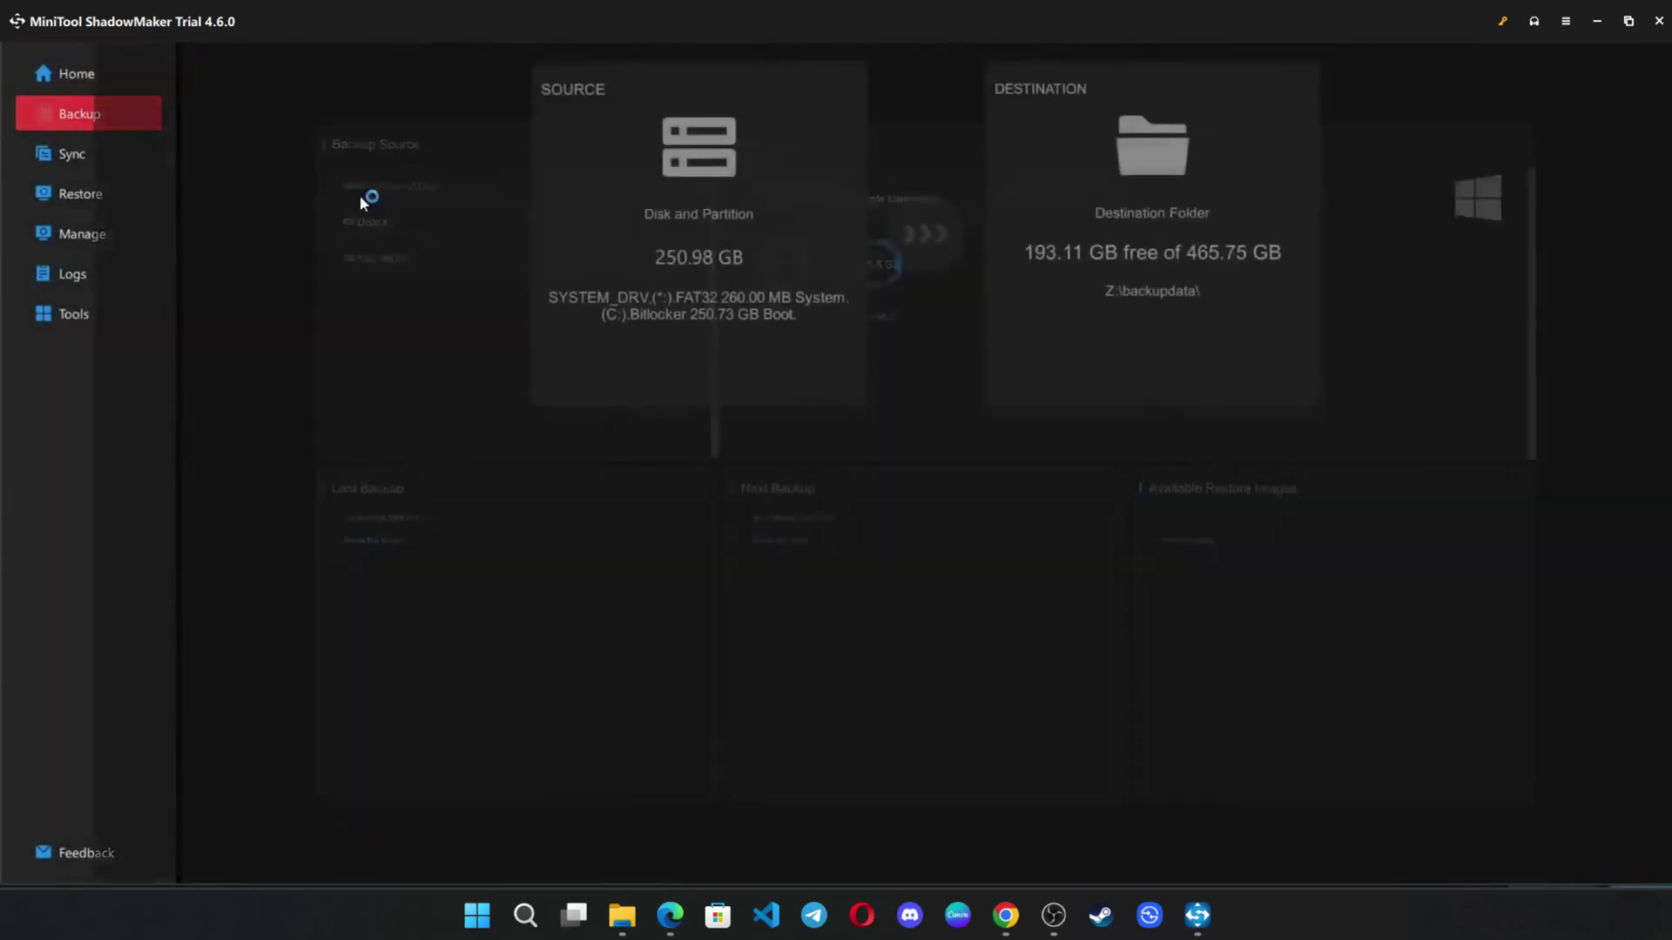
left_click(636, 243)
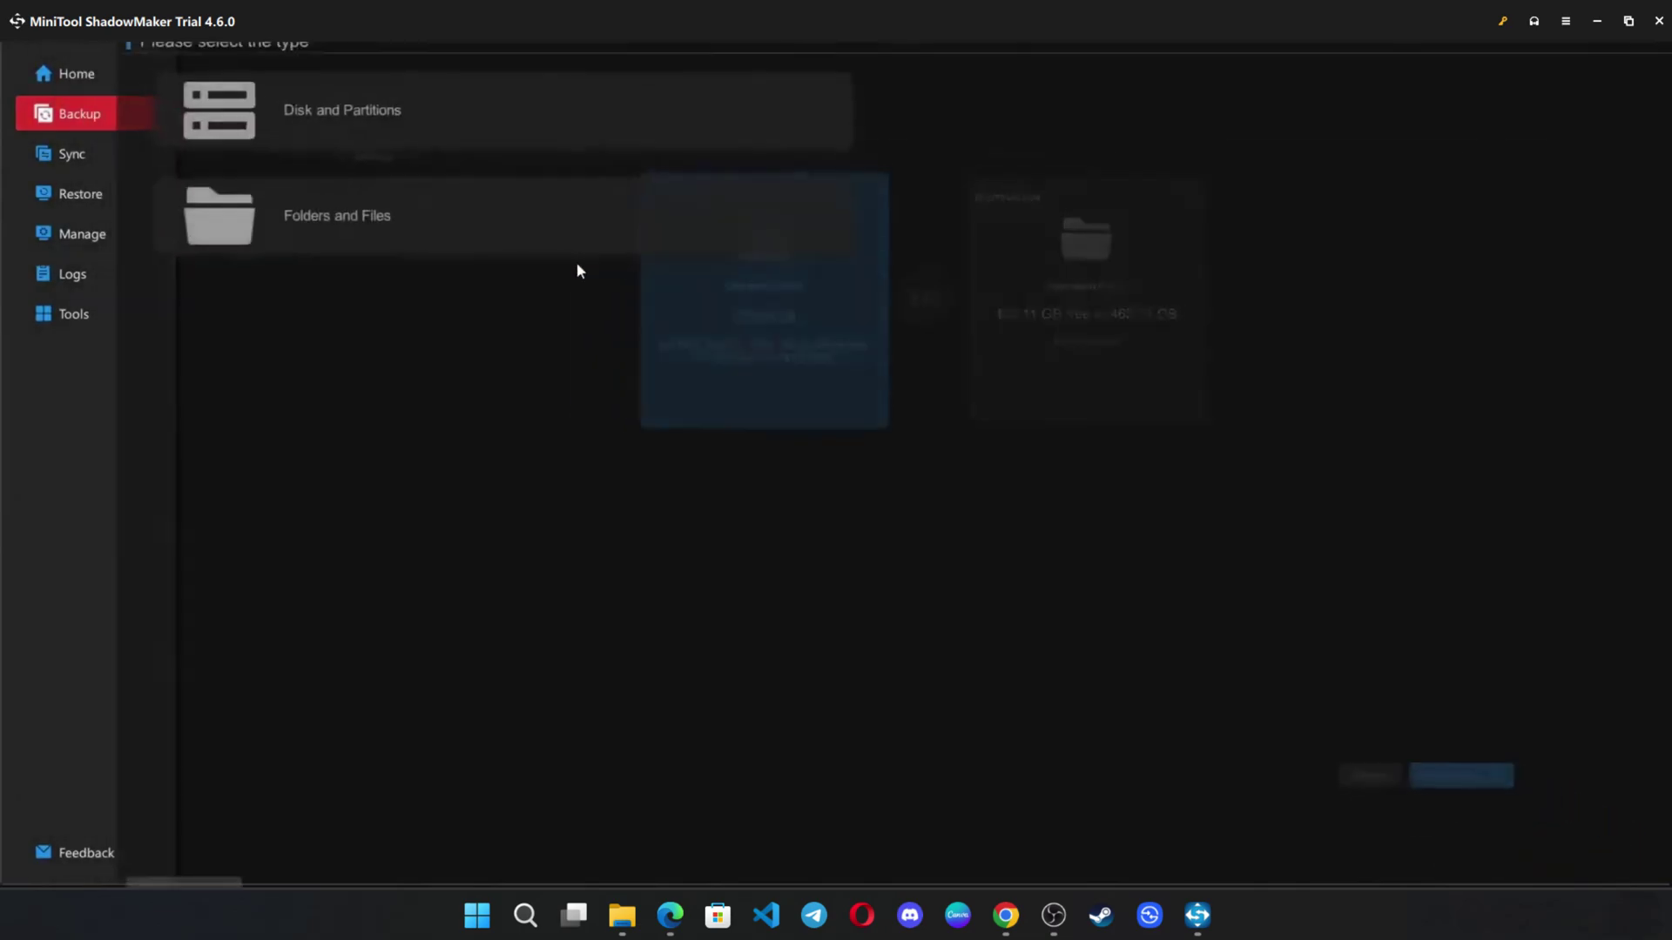
left_click(375, 251)
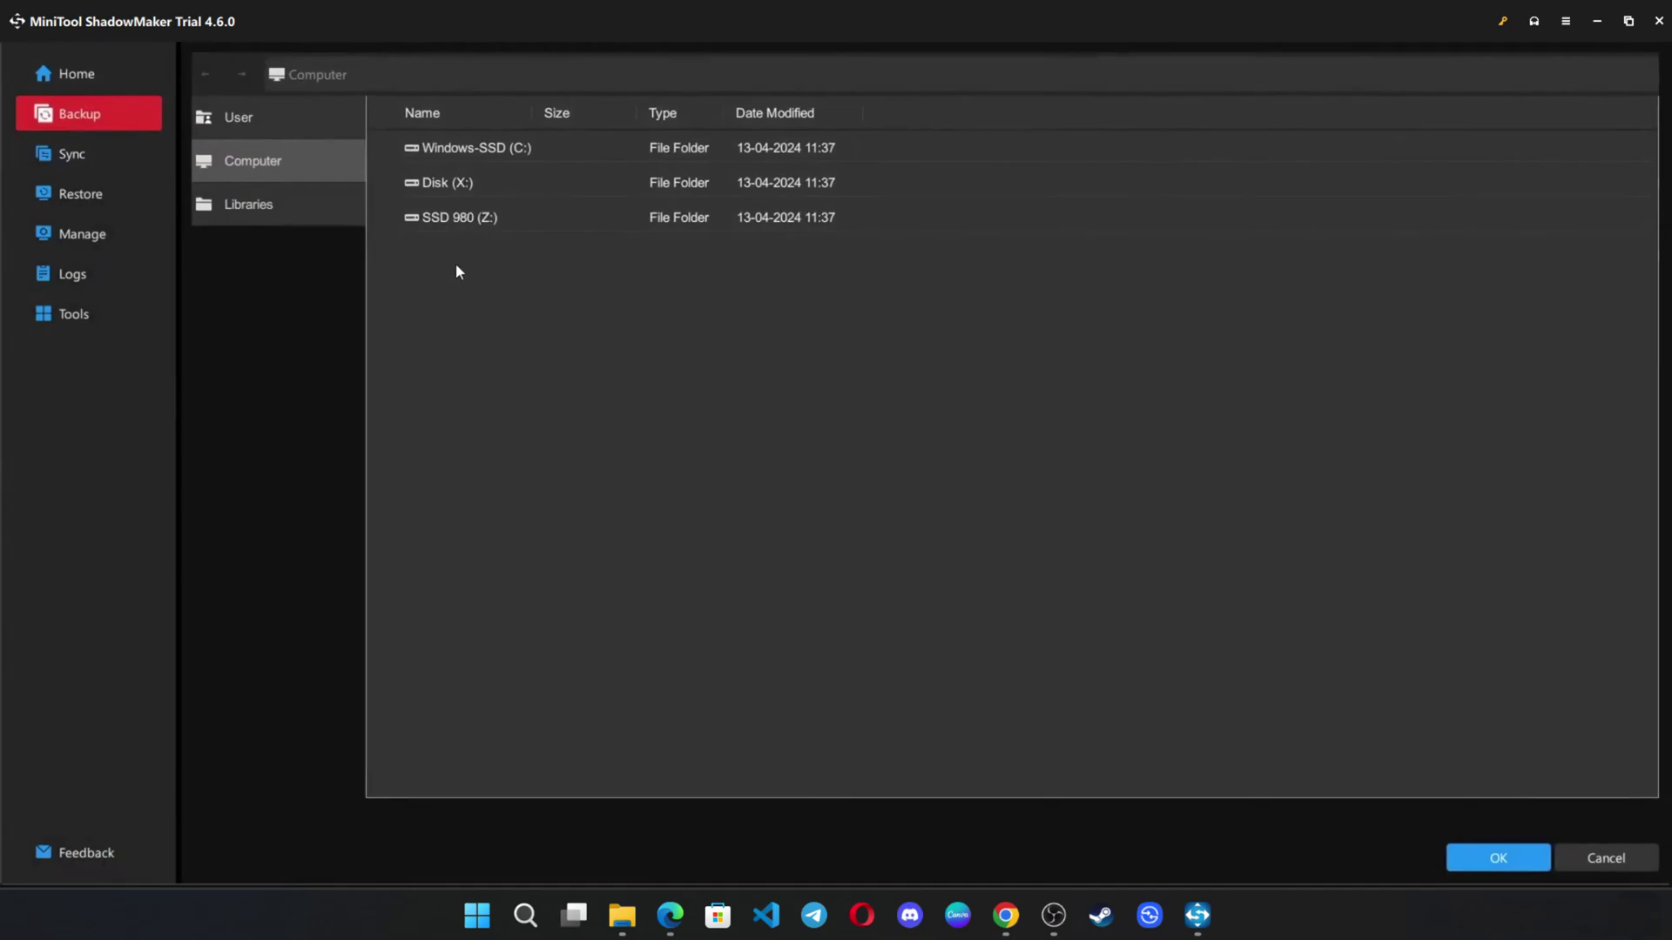
double_click(483, 183)
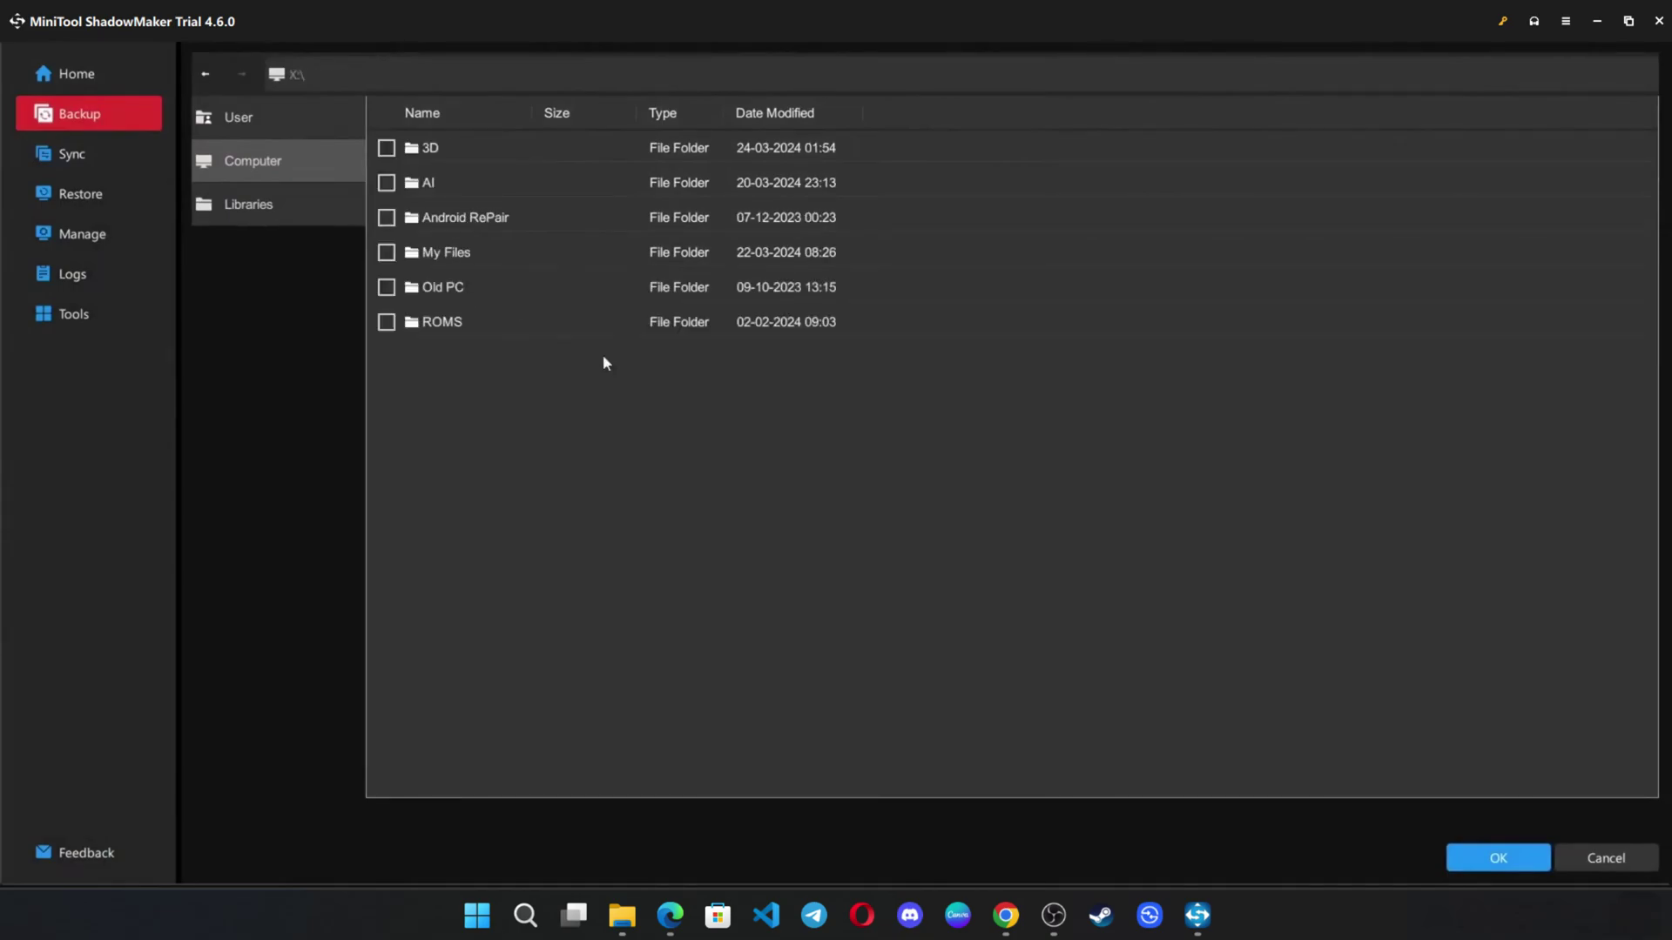
left_click(386, 252)
left_click(1509, 860)
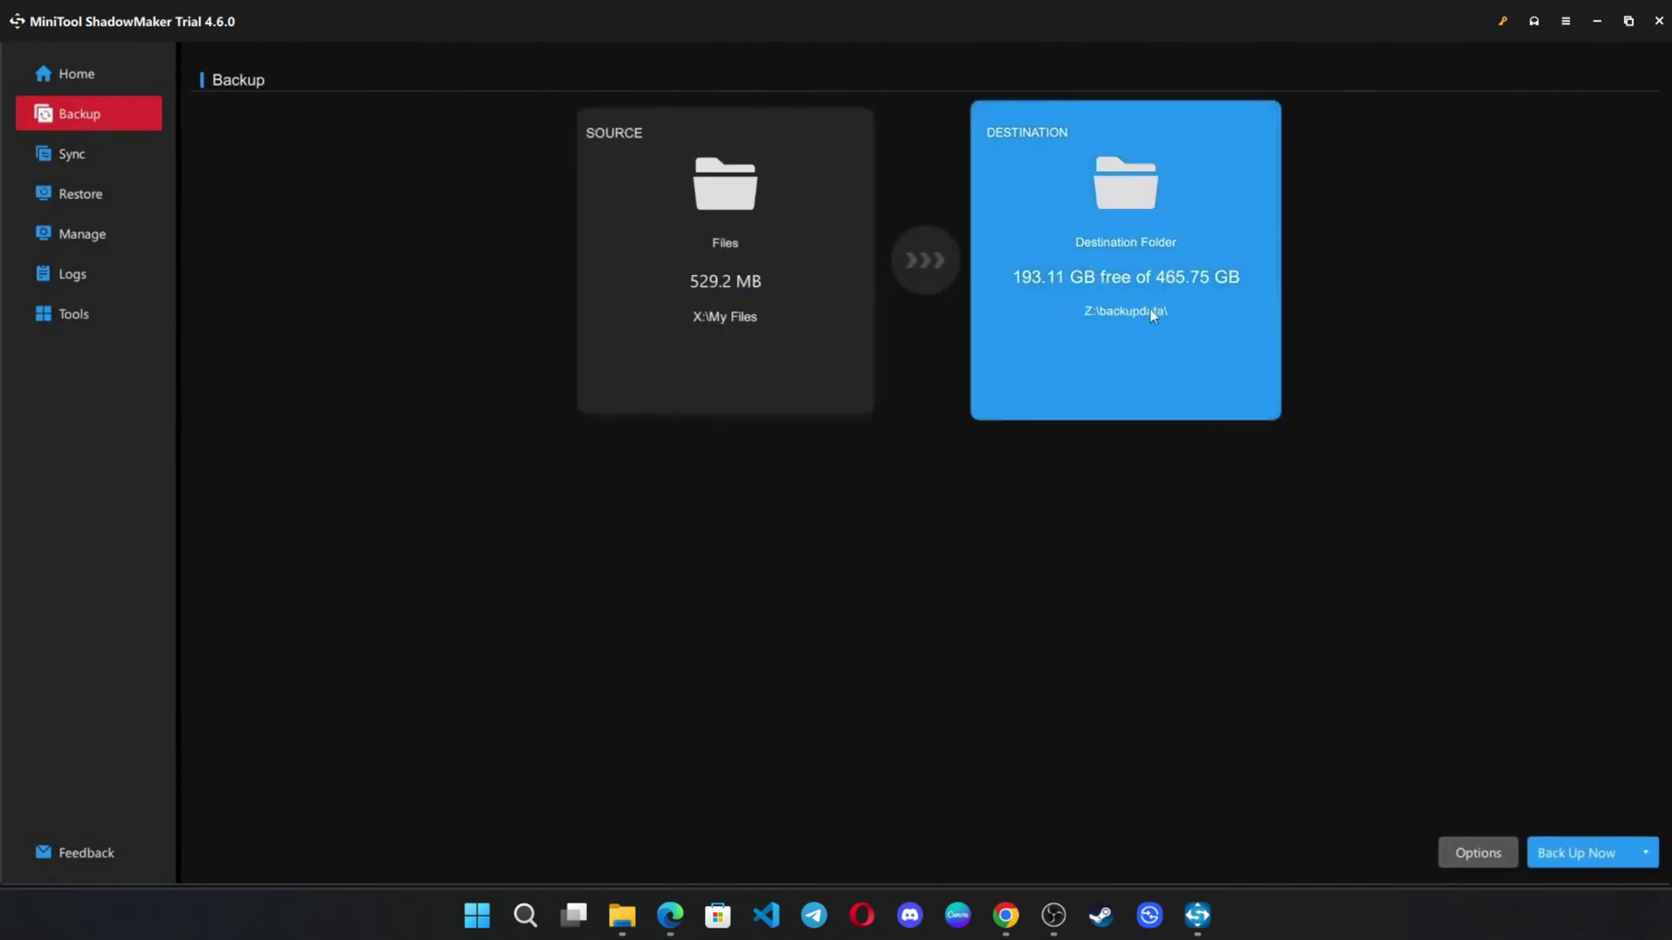
- Set the backup destination to the backupdata folder on SSD 980 (Z:)
left_click(1125, 291)
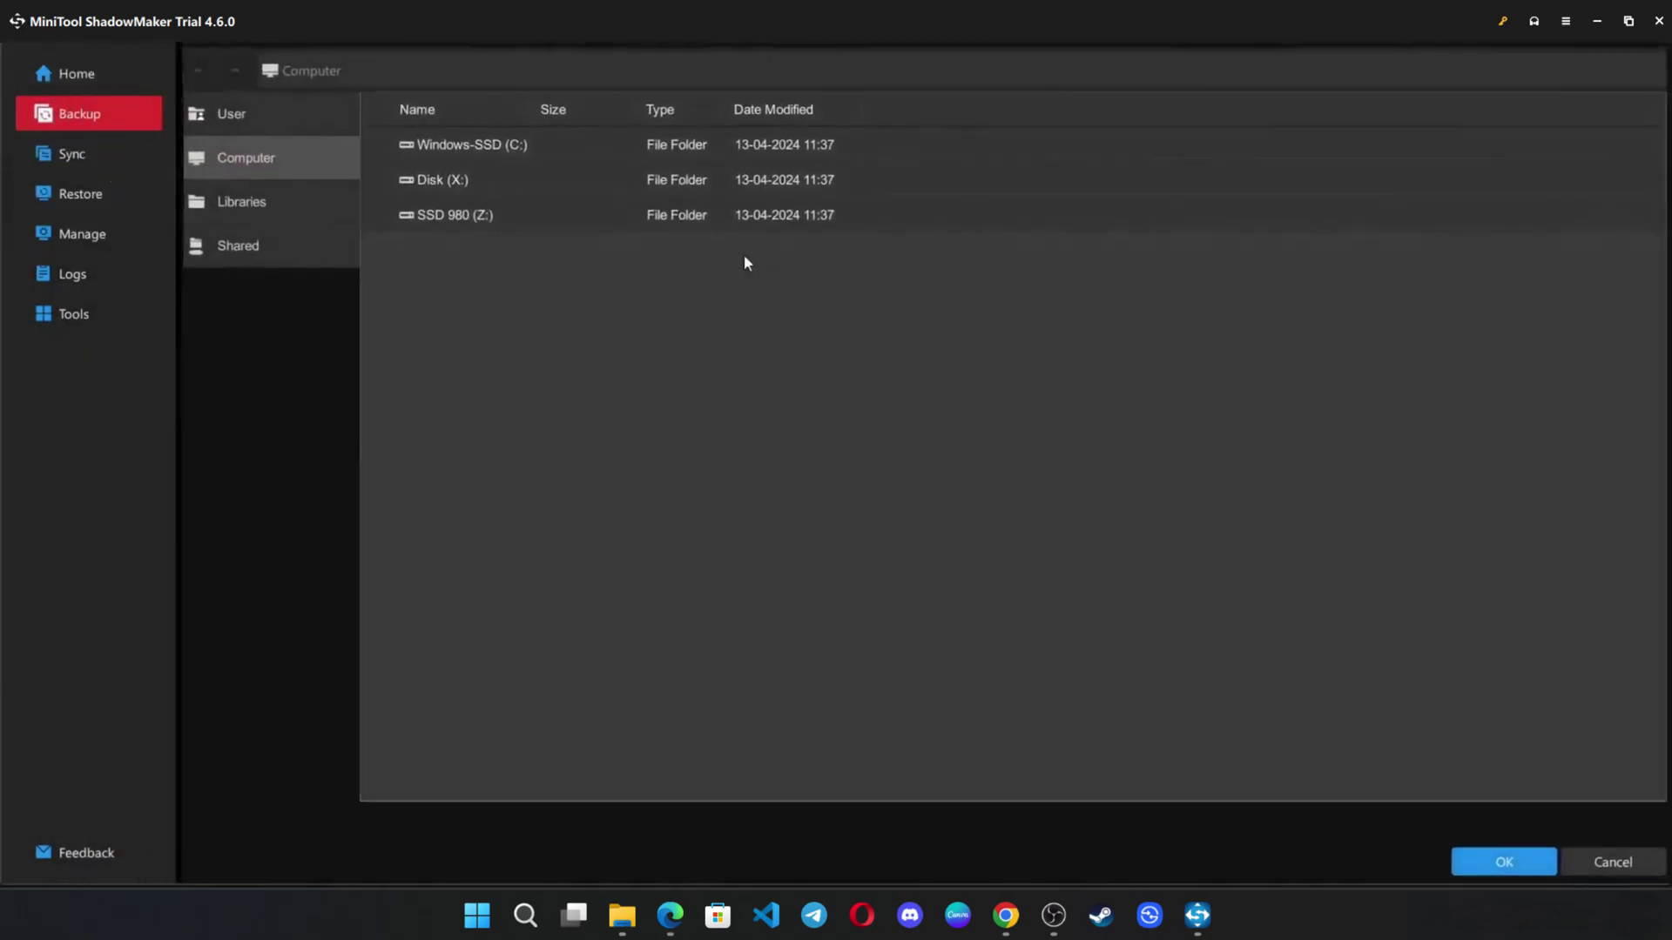
double_click(472, 223)
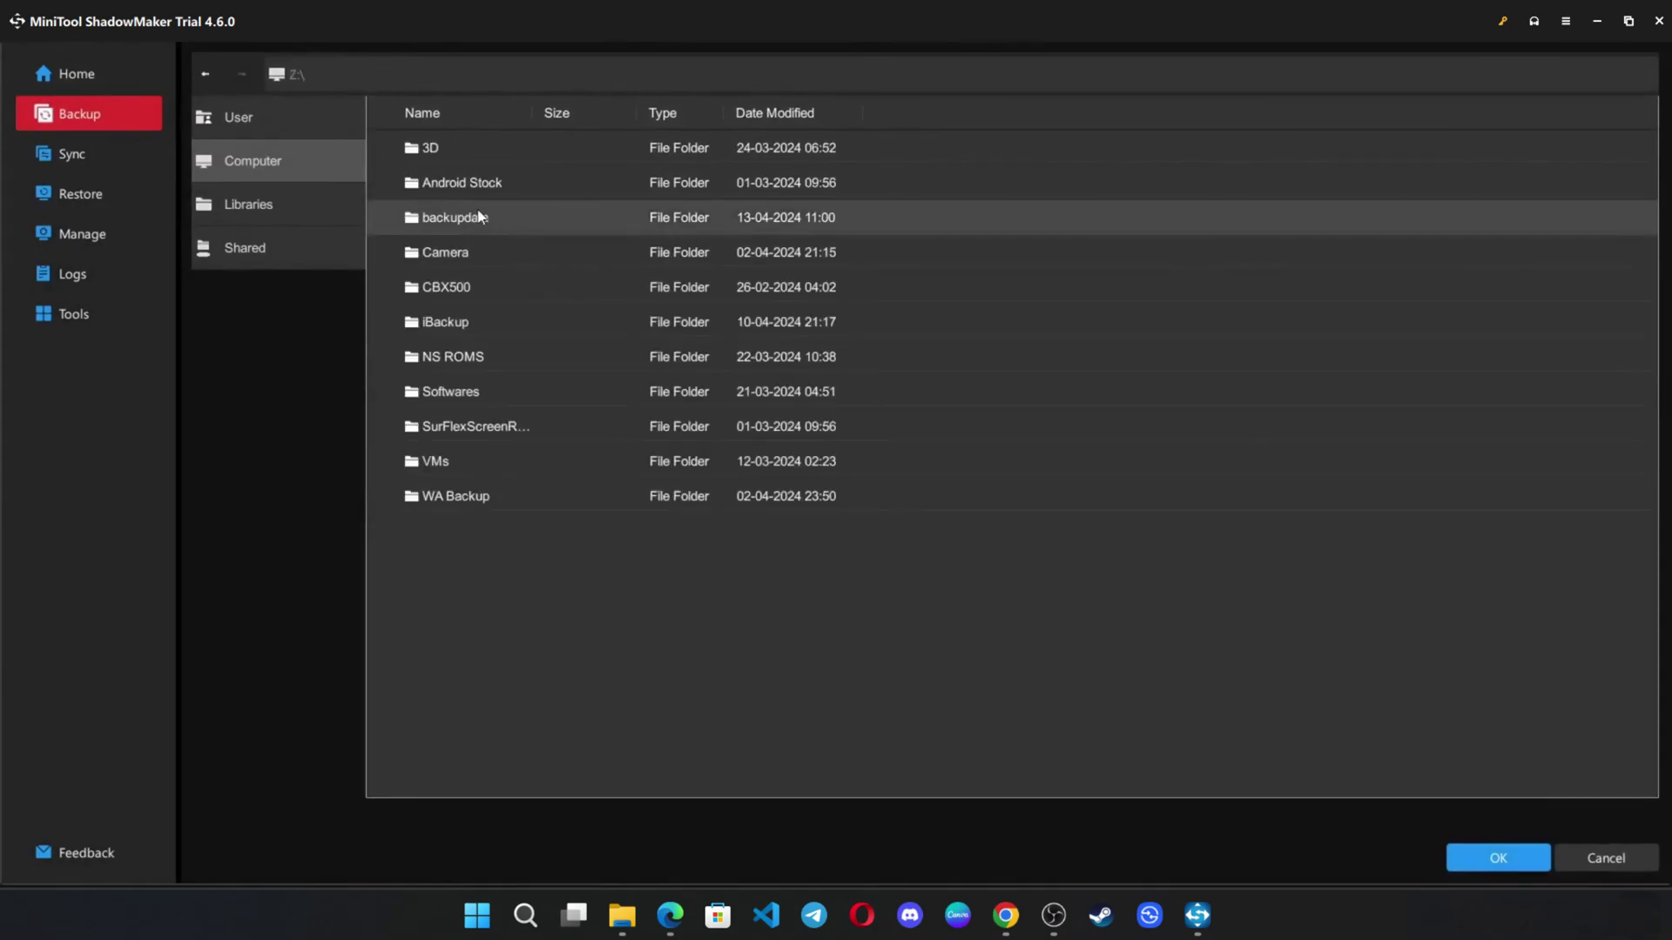
double_click(480, 215)
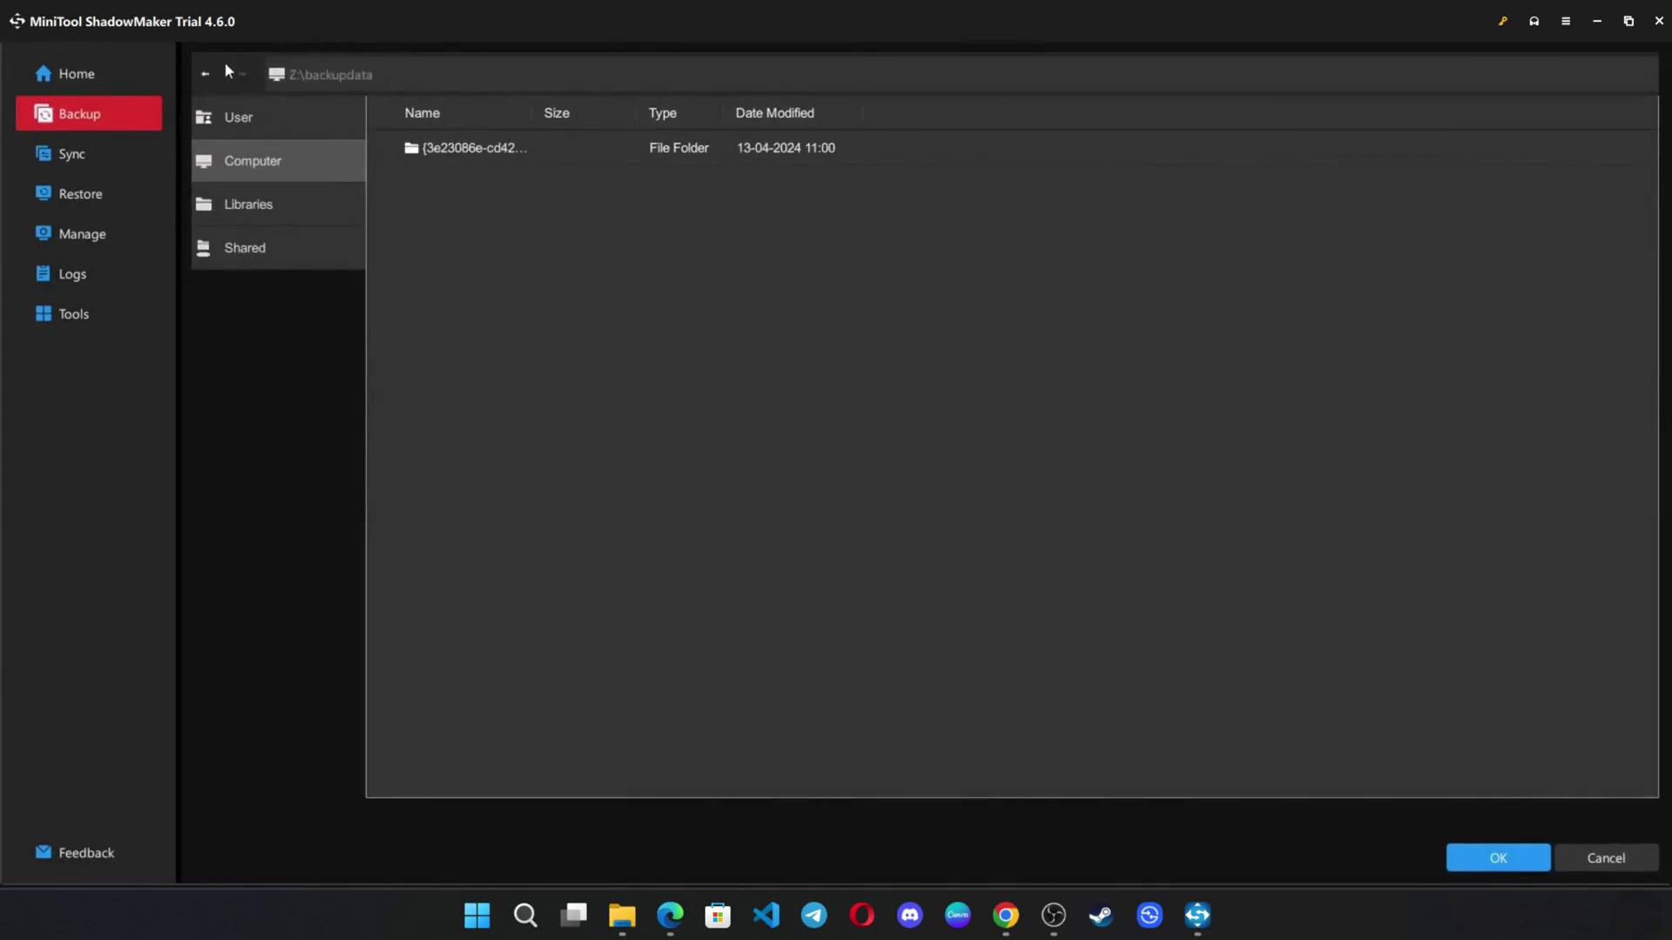
left_click(1510, 857)
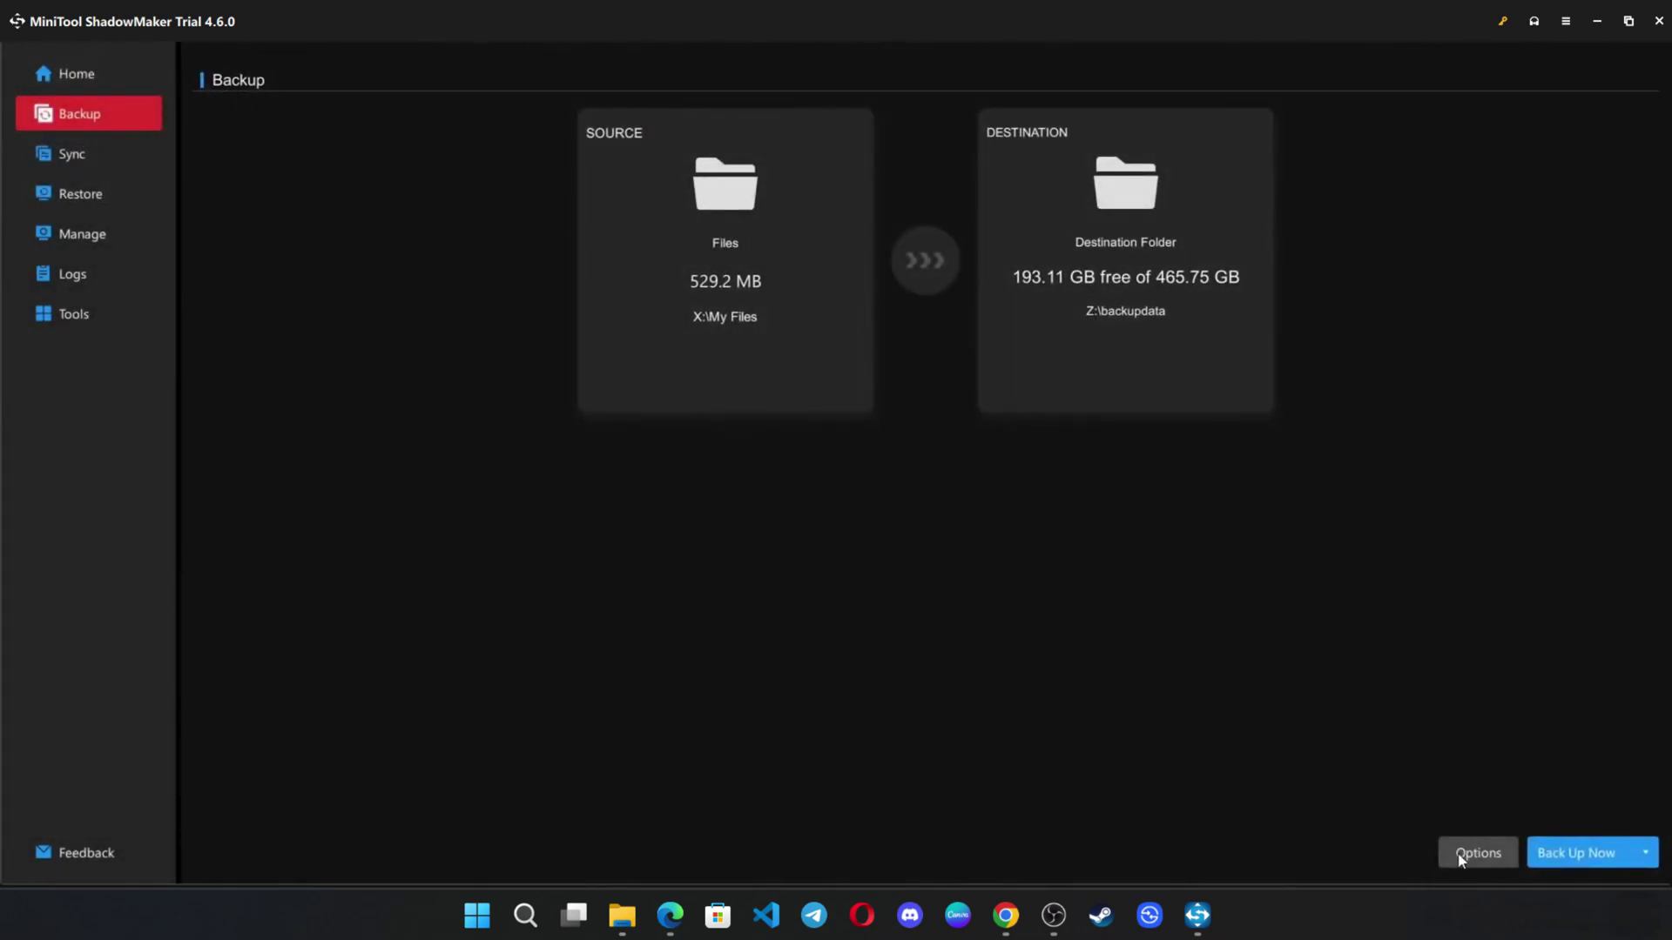
- Try enabling the file backup schedule with On Event and the daily Start Every 1 hour option, and discard the settings
left_click(1478, 853)
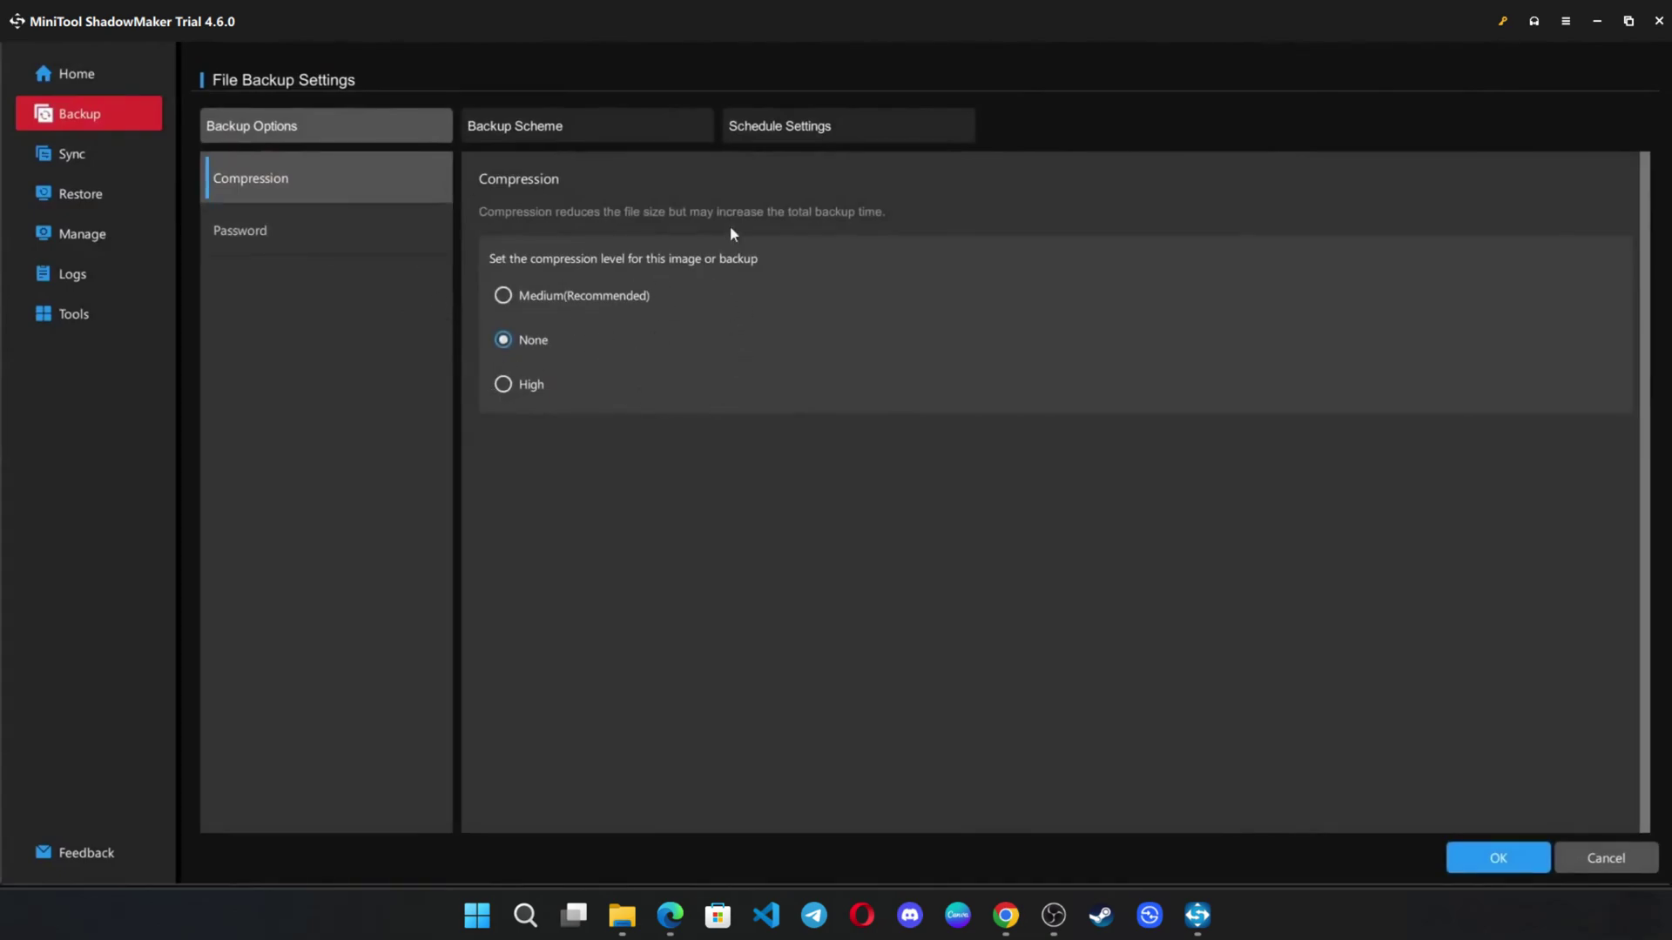
left_click(855, 122)
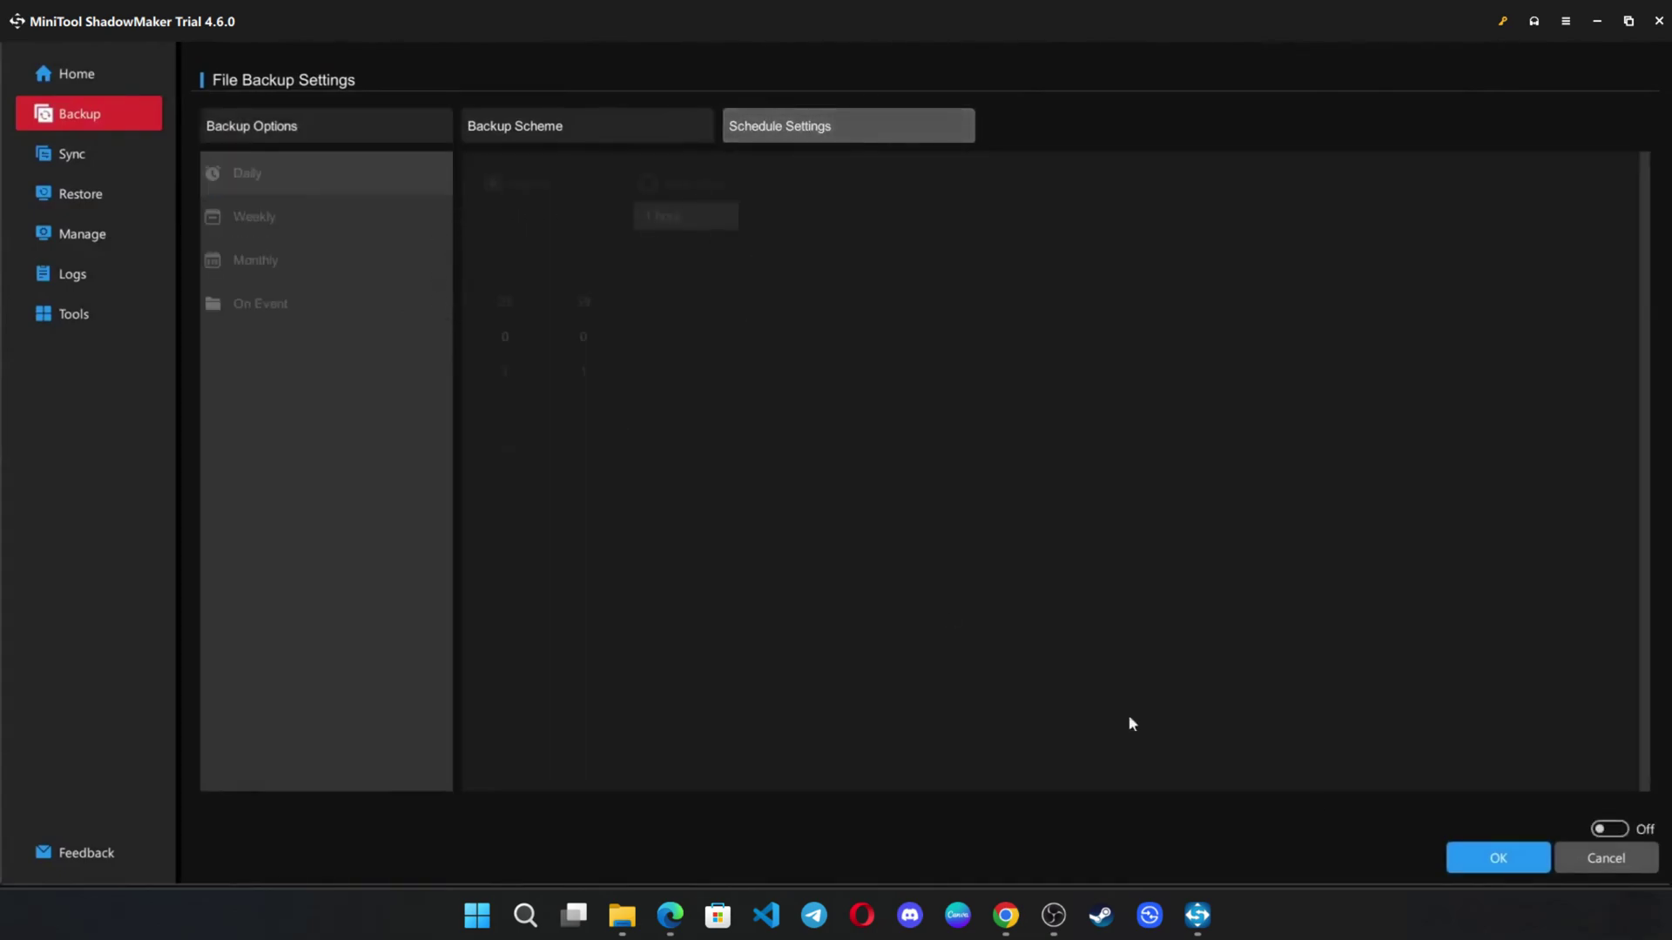
left_click(1610, 829)
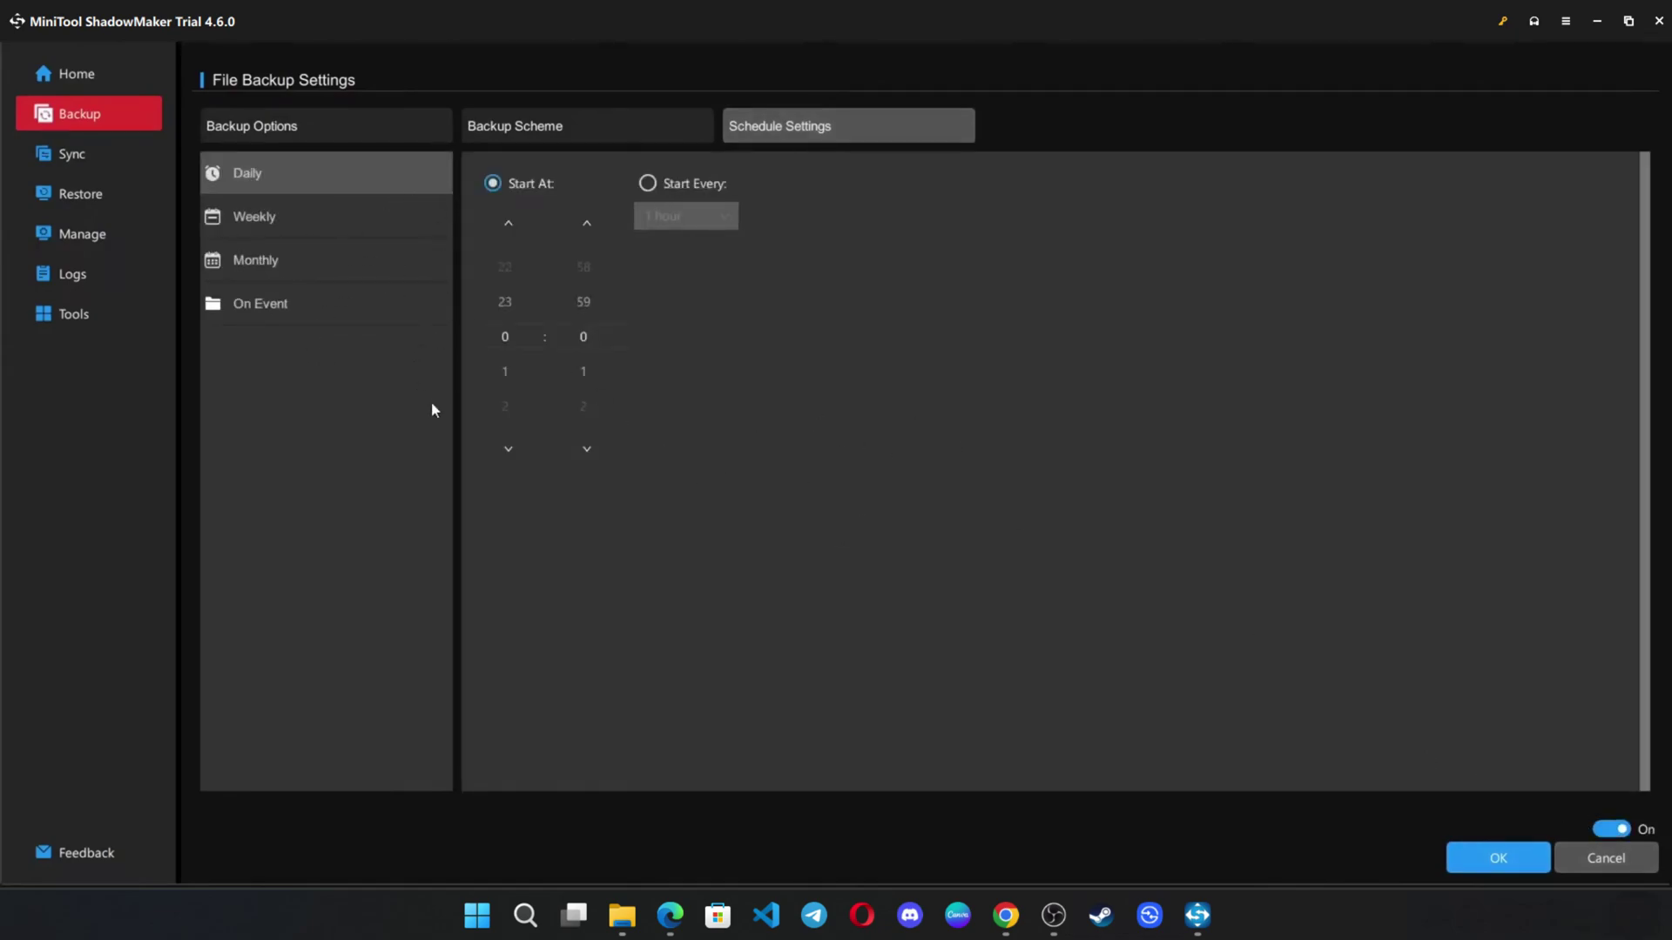
left_click(224, 324)
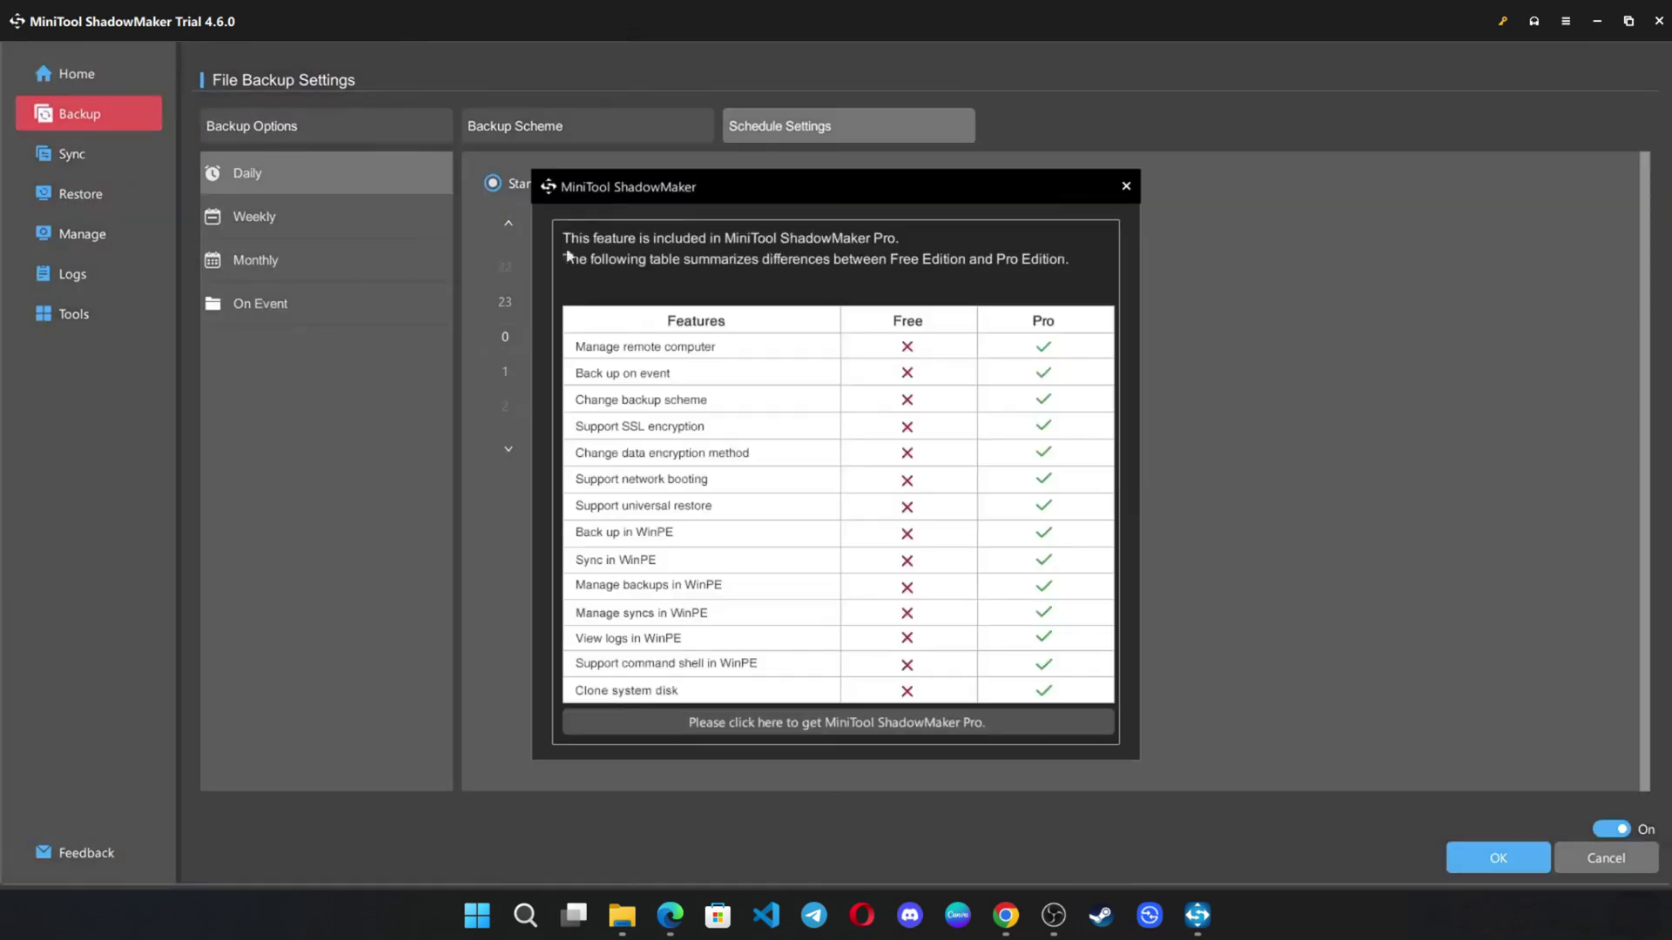
left_click(1128, 184)
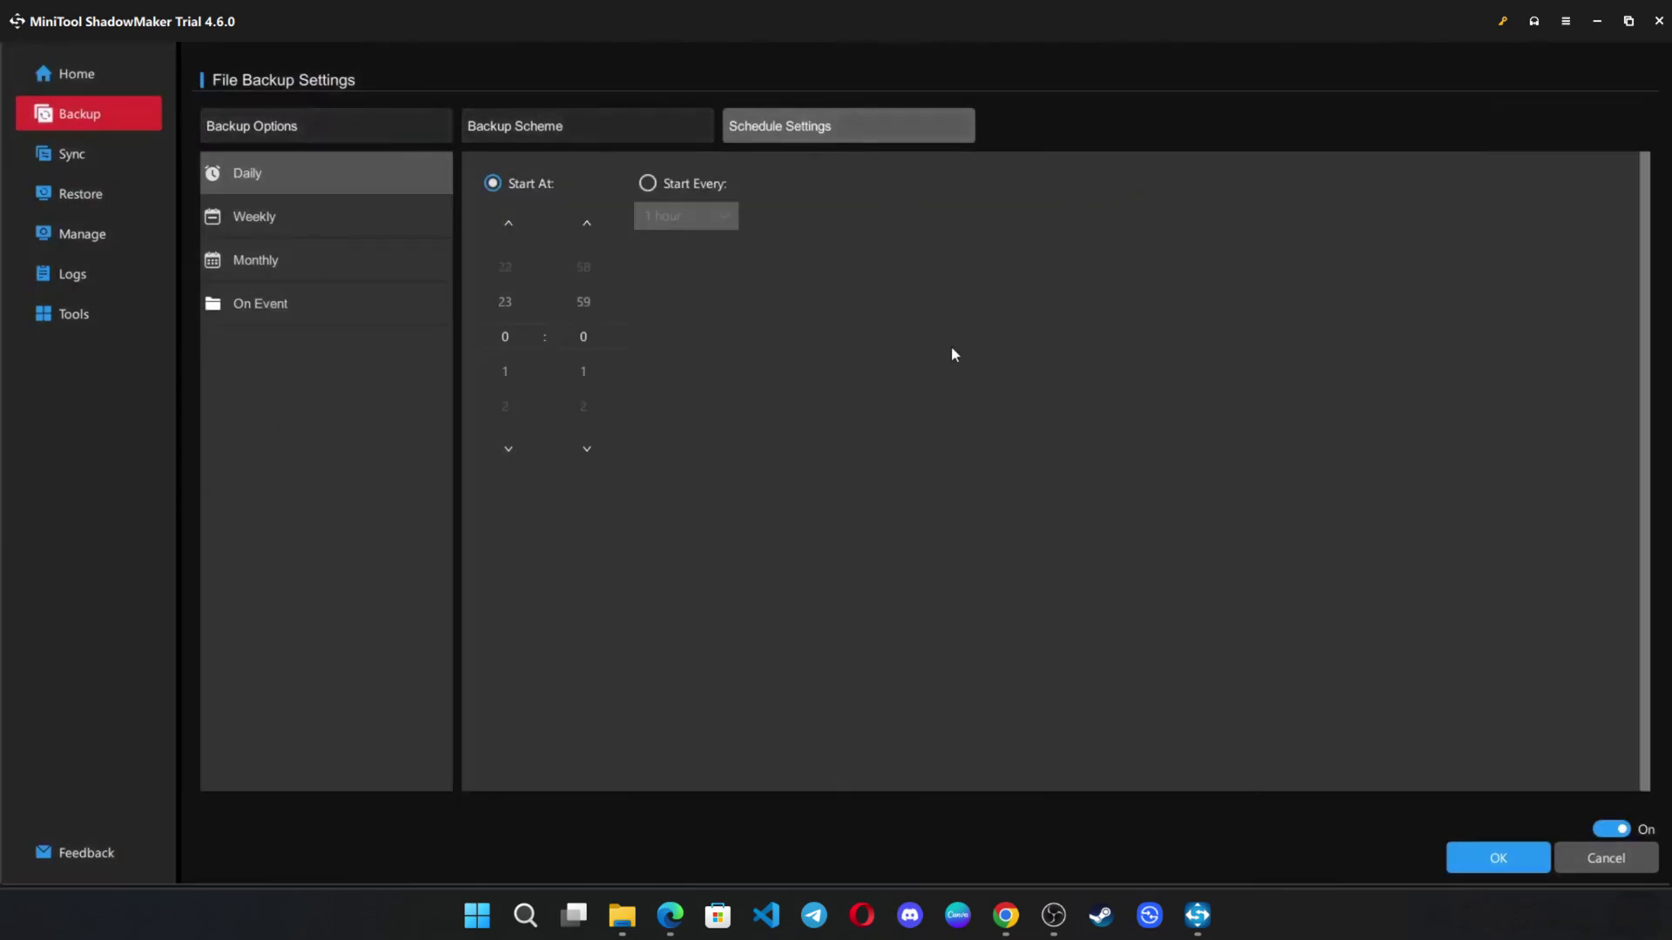
left_click(645, 183)
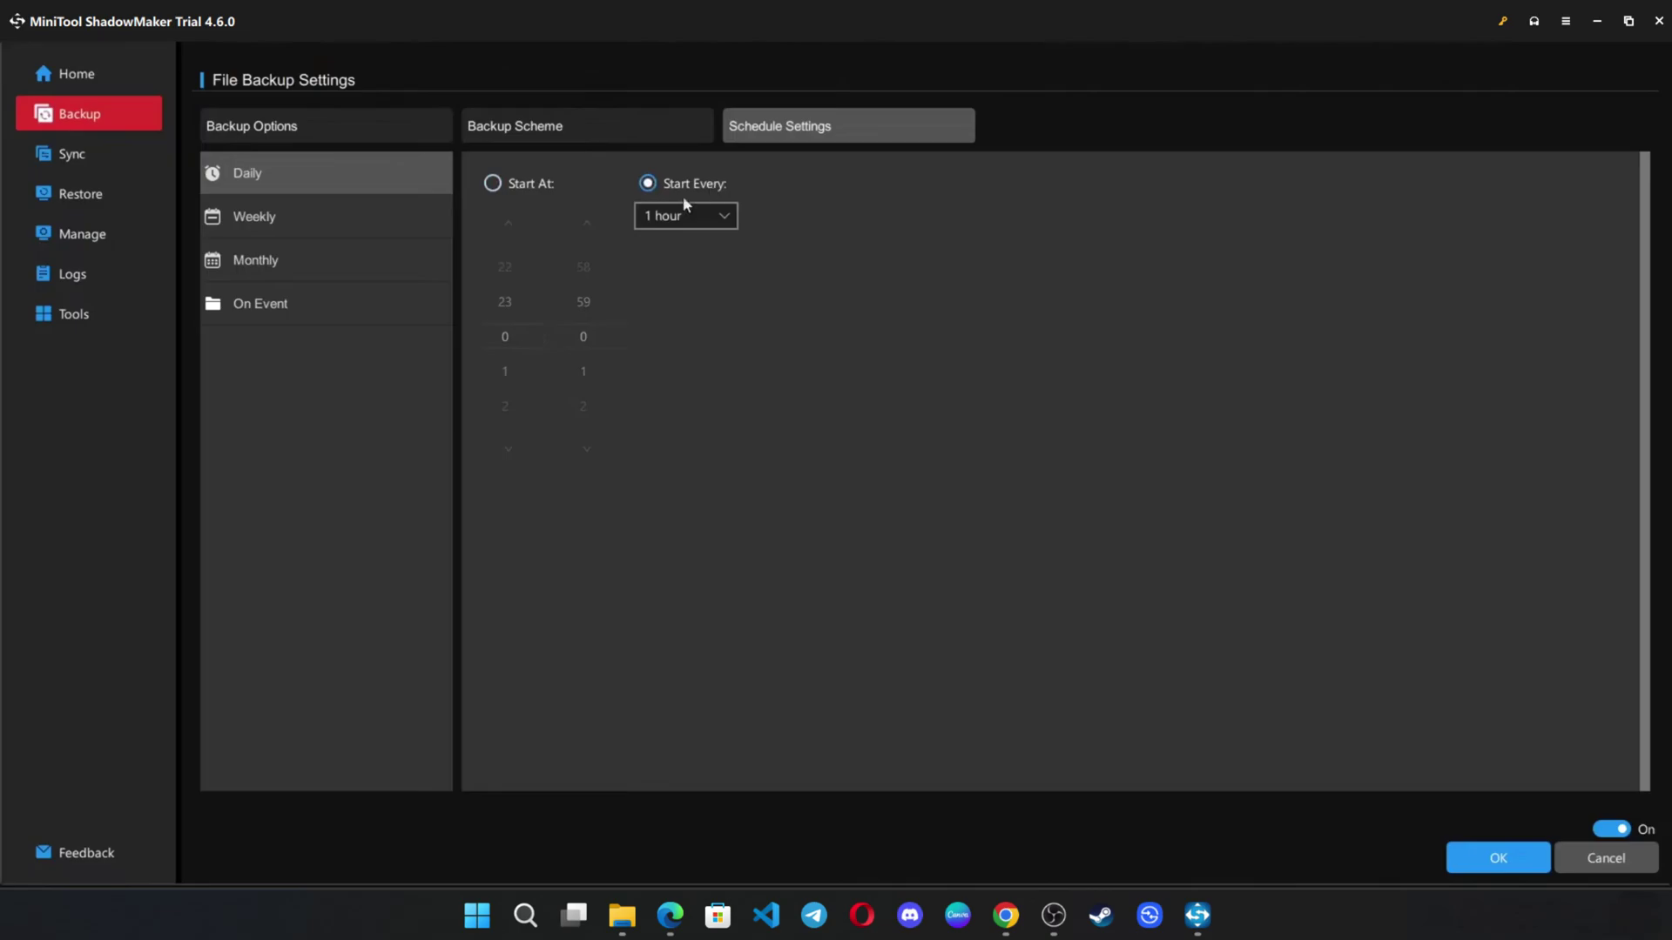
left_click(715, 216)
left_click(1637, 831)
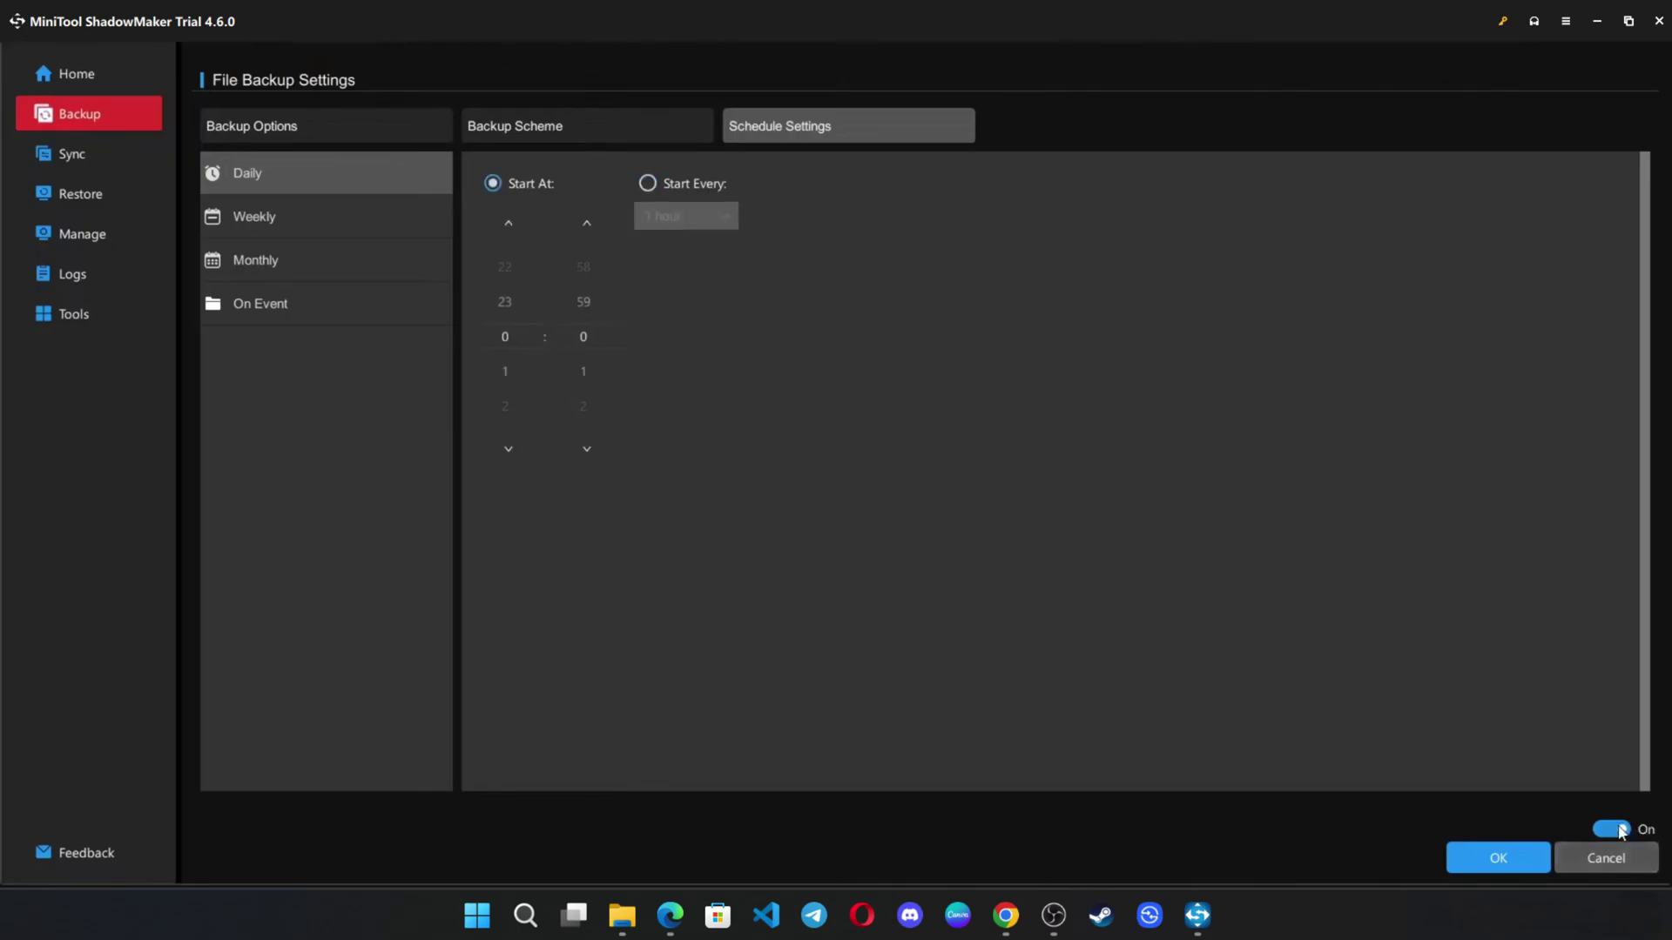
left_click(1611, 851)
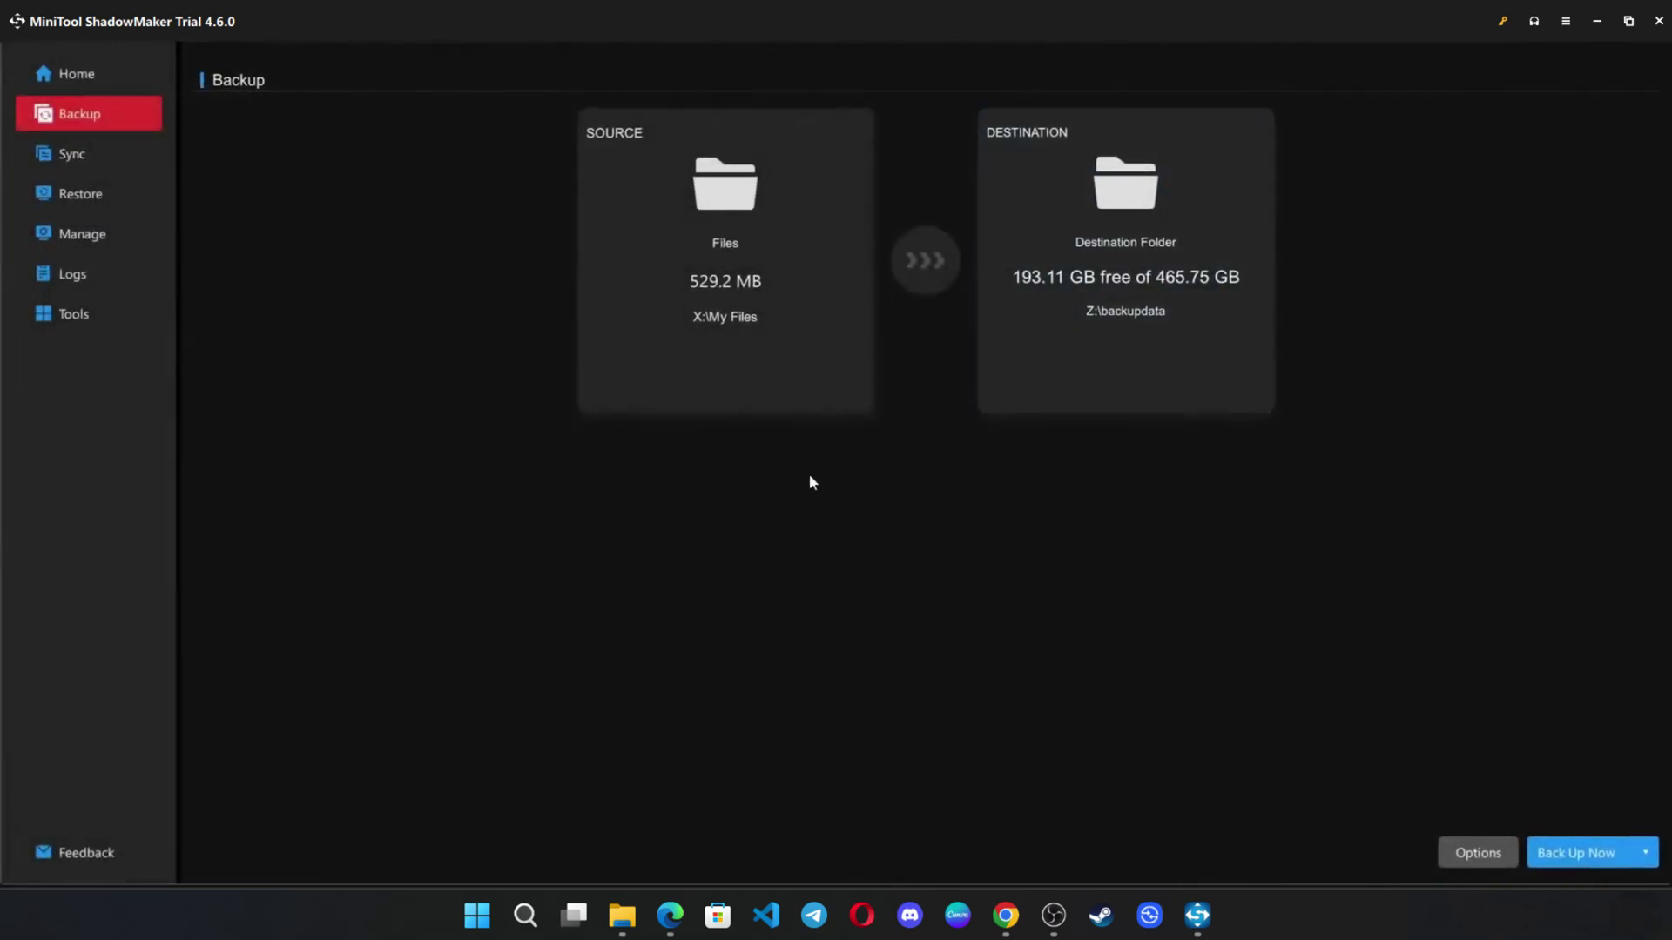
- Run the backup of X:\My Files to Z:\backupdata immediately and confirm it
left_click(1645, 853)
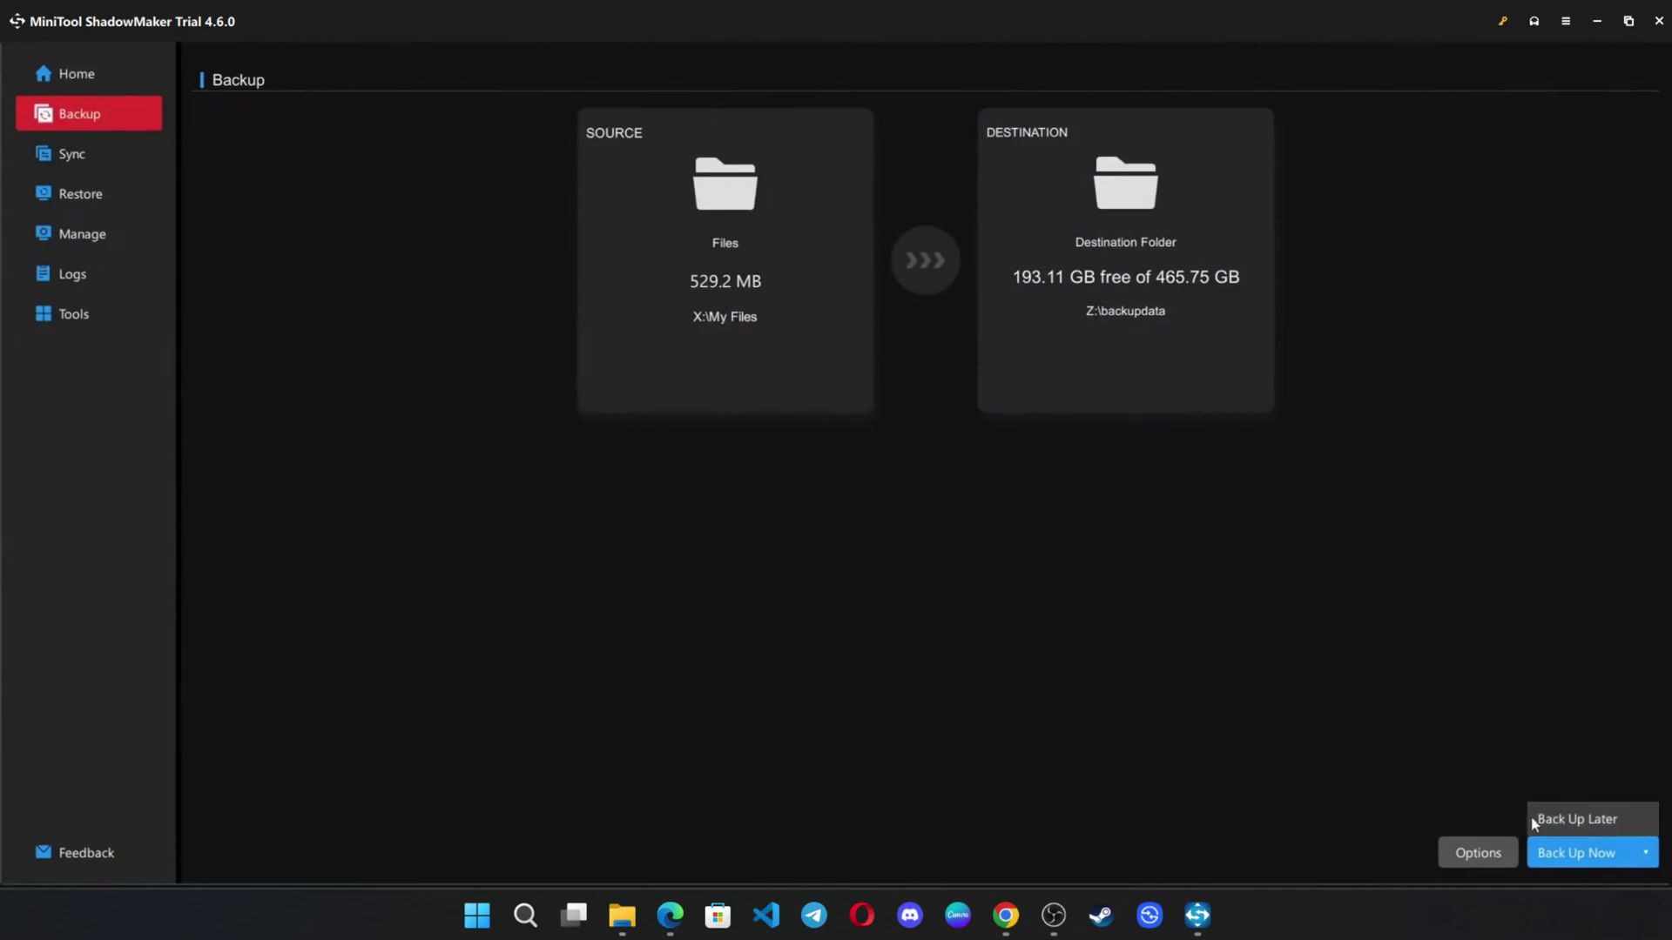
left_click(1578, 856)
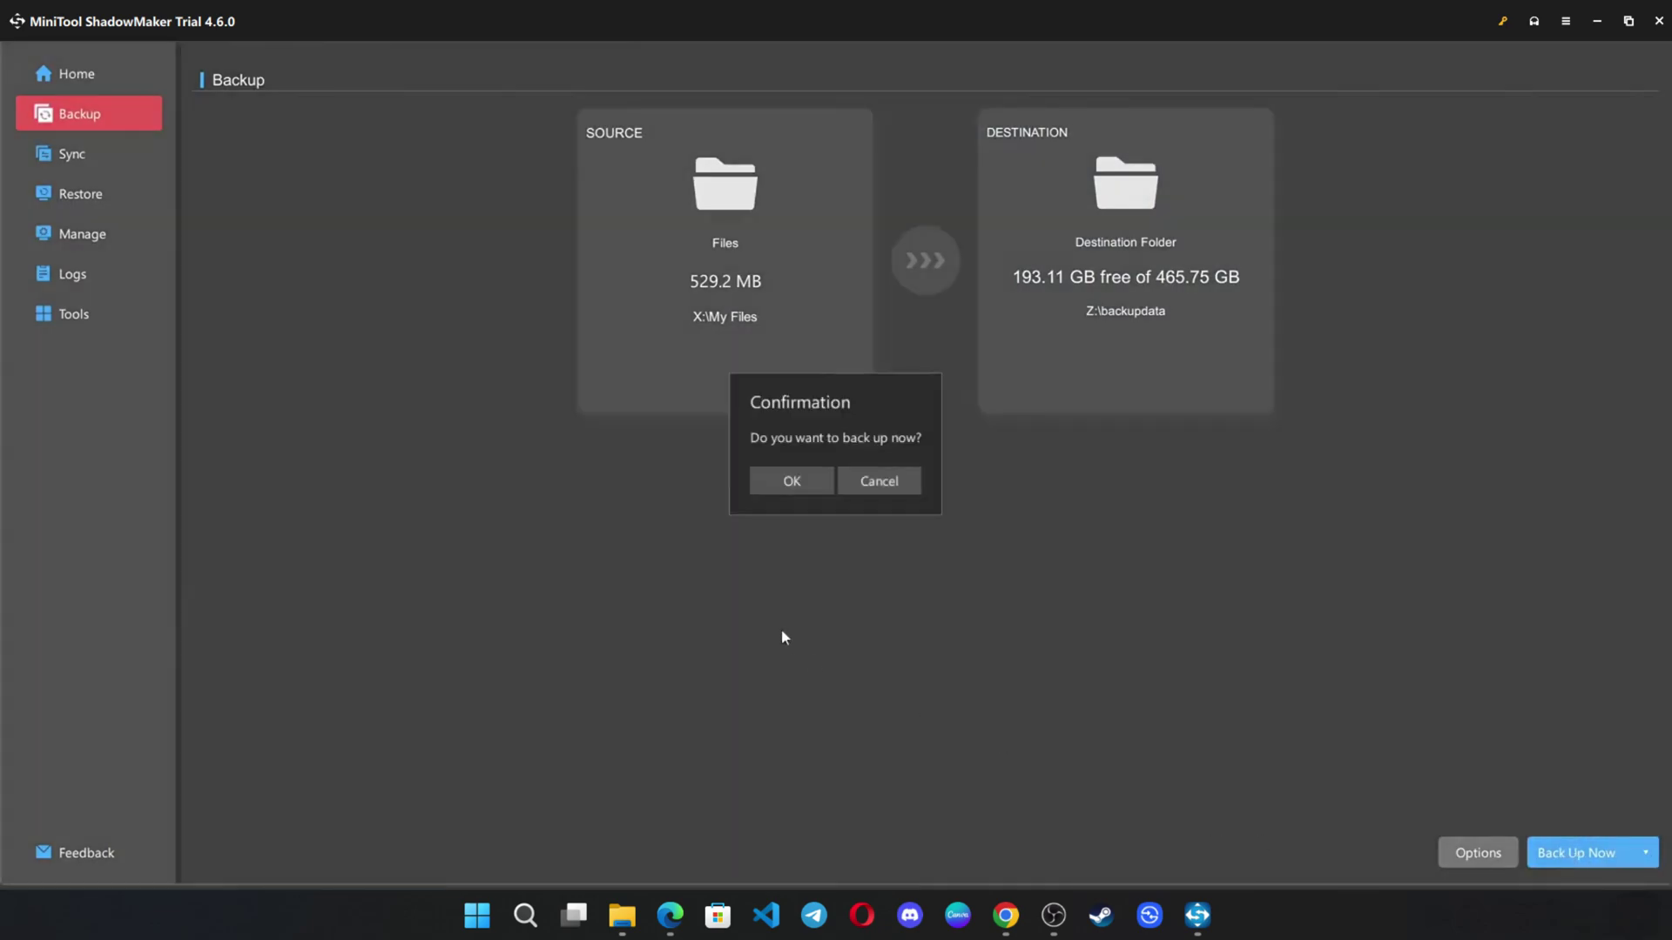
left_click(791, 477)
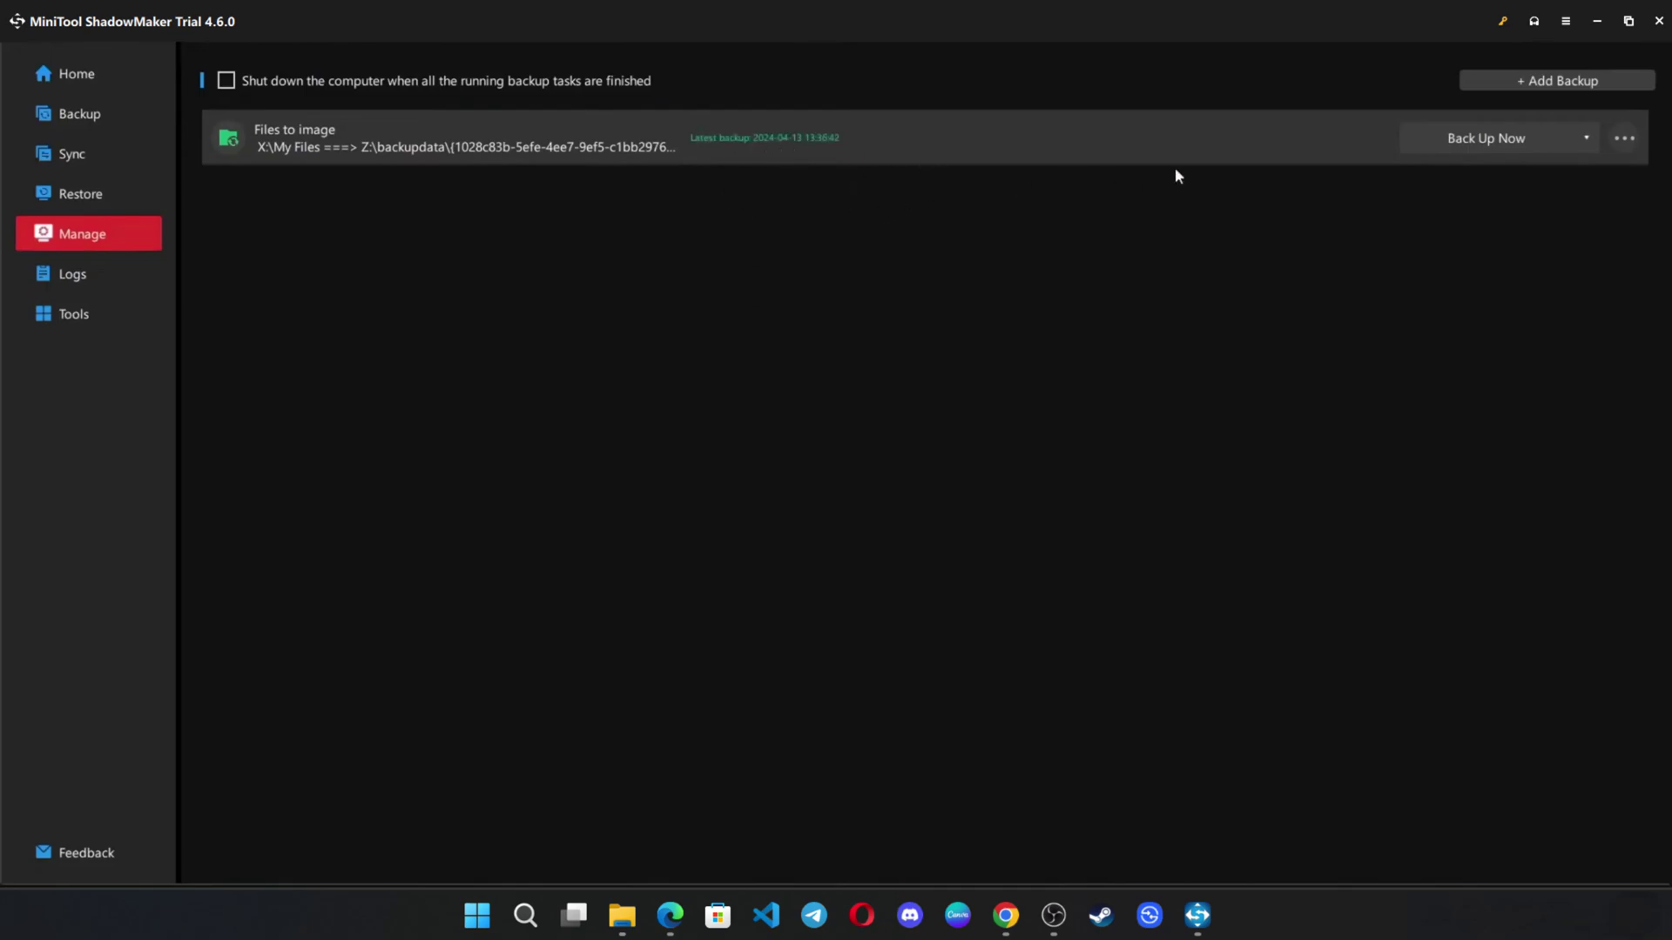
left_click(1625, 139)
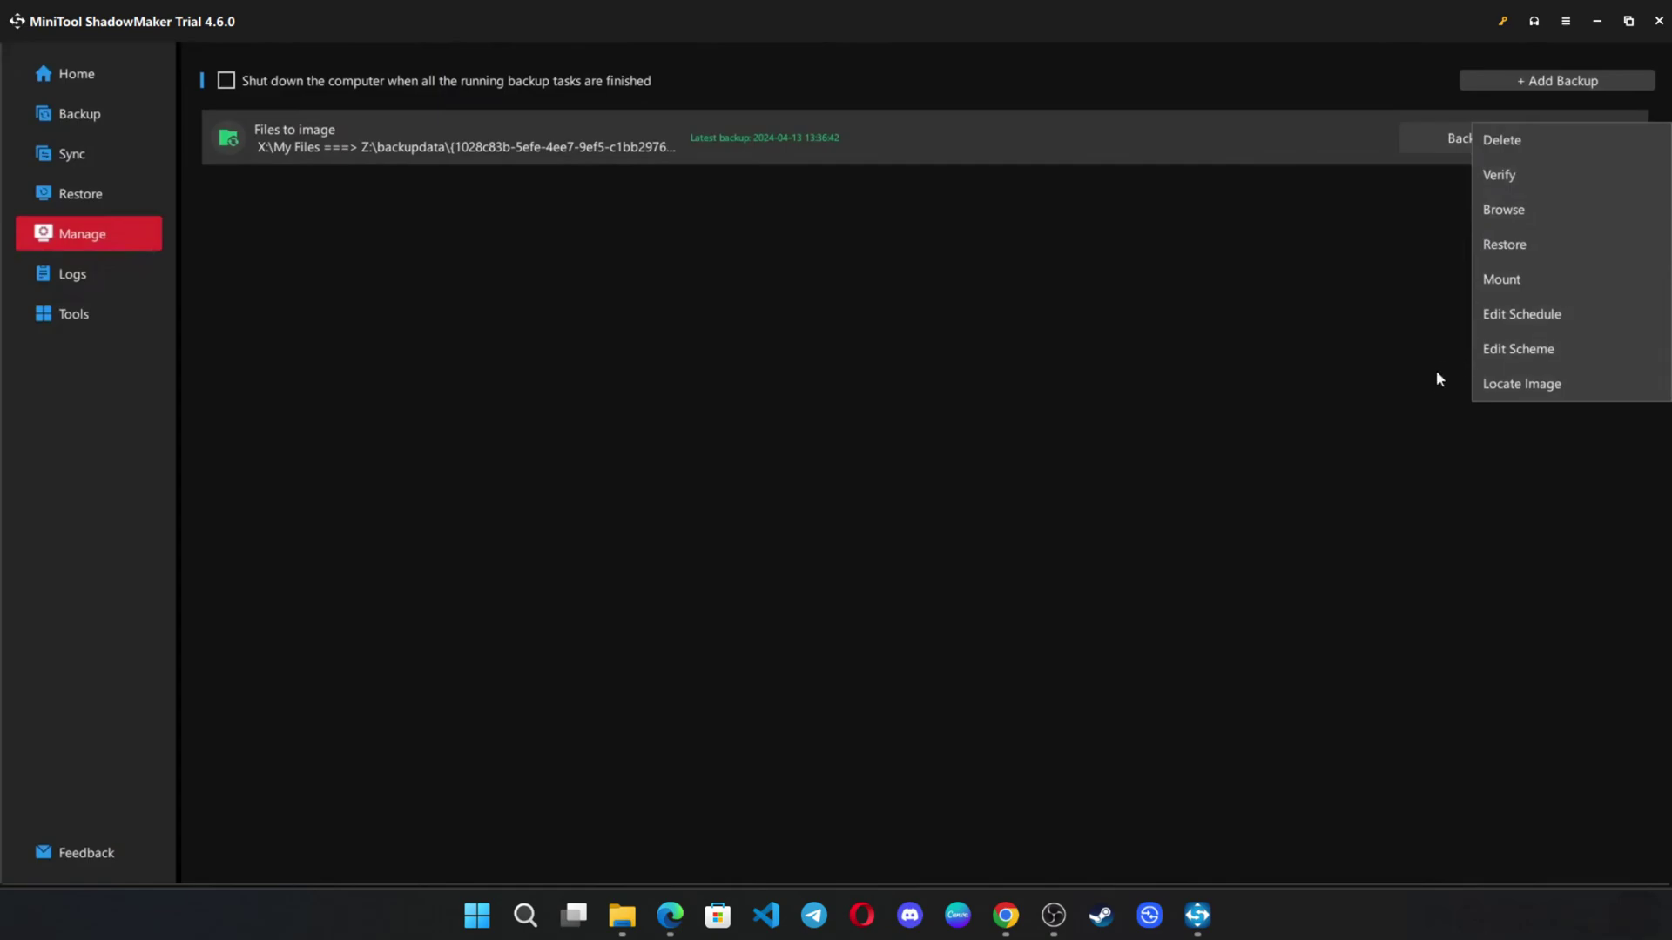
left_click(1284, 295)
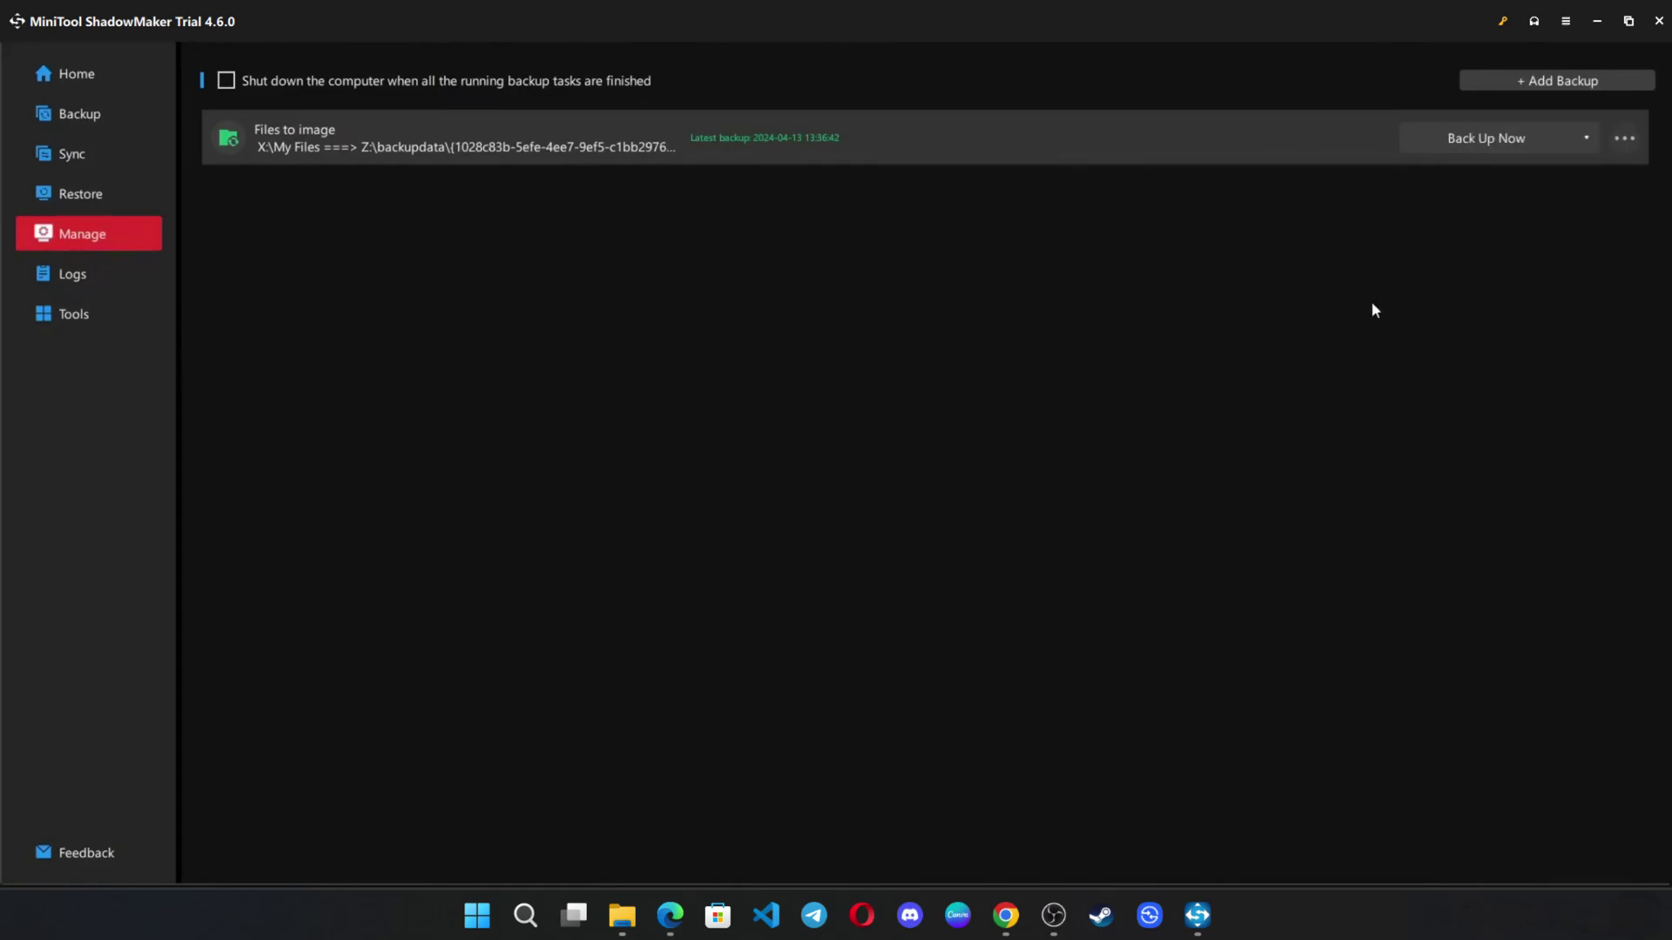
left_click(1621, 138)
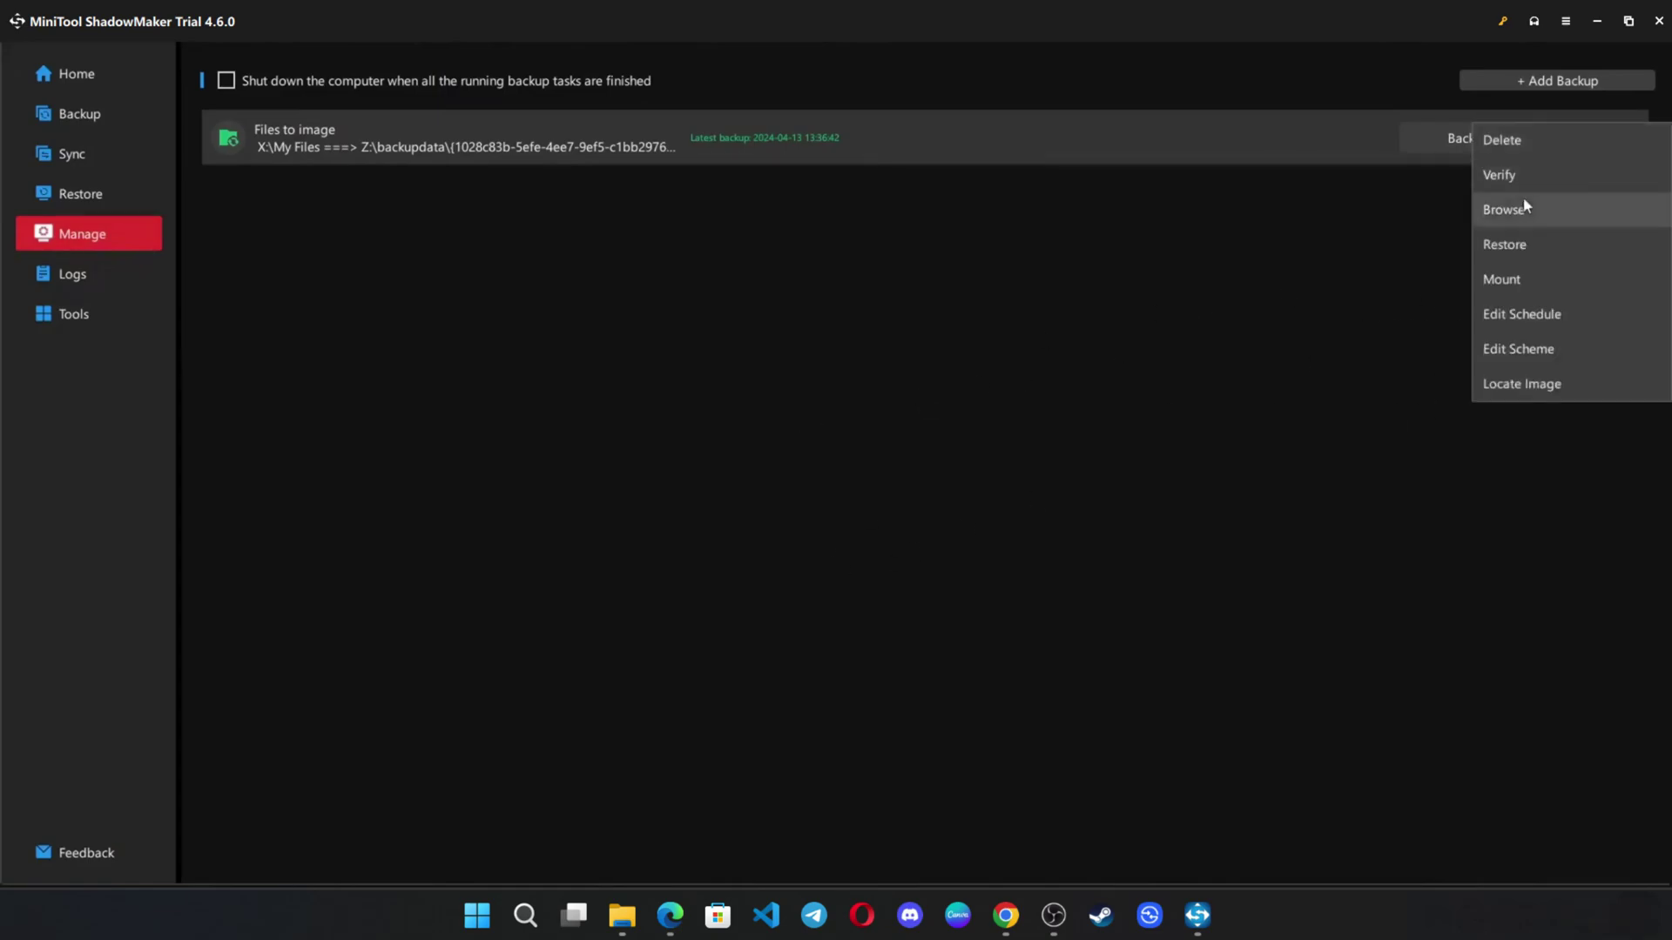
left_click(1511, 181)
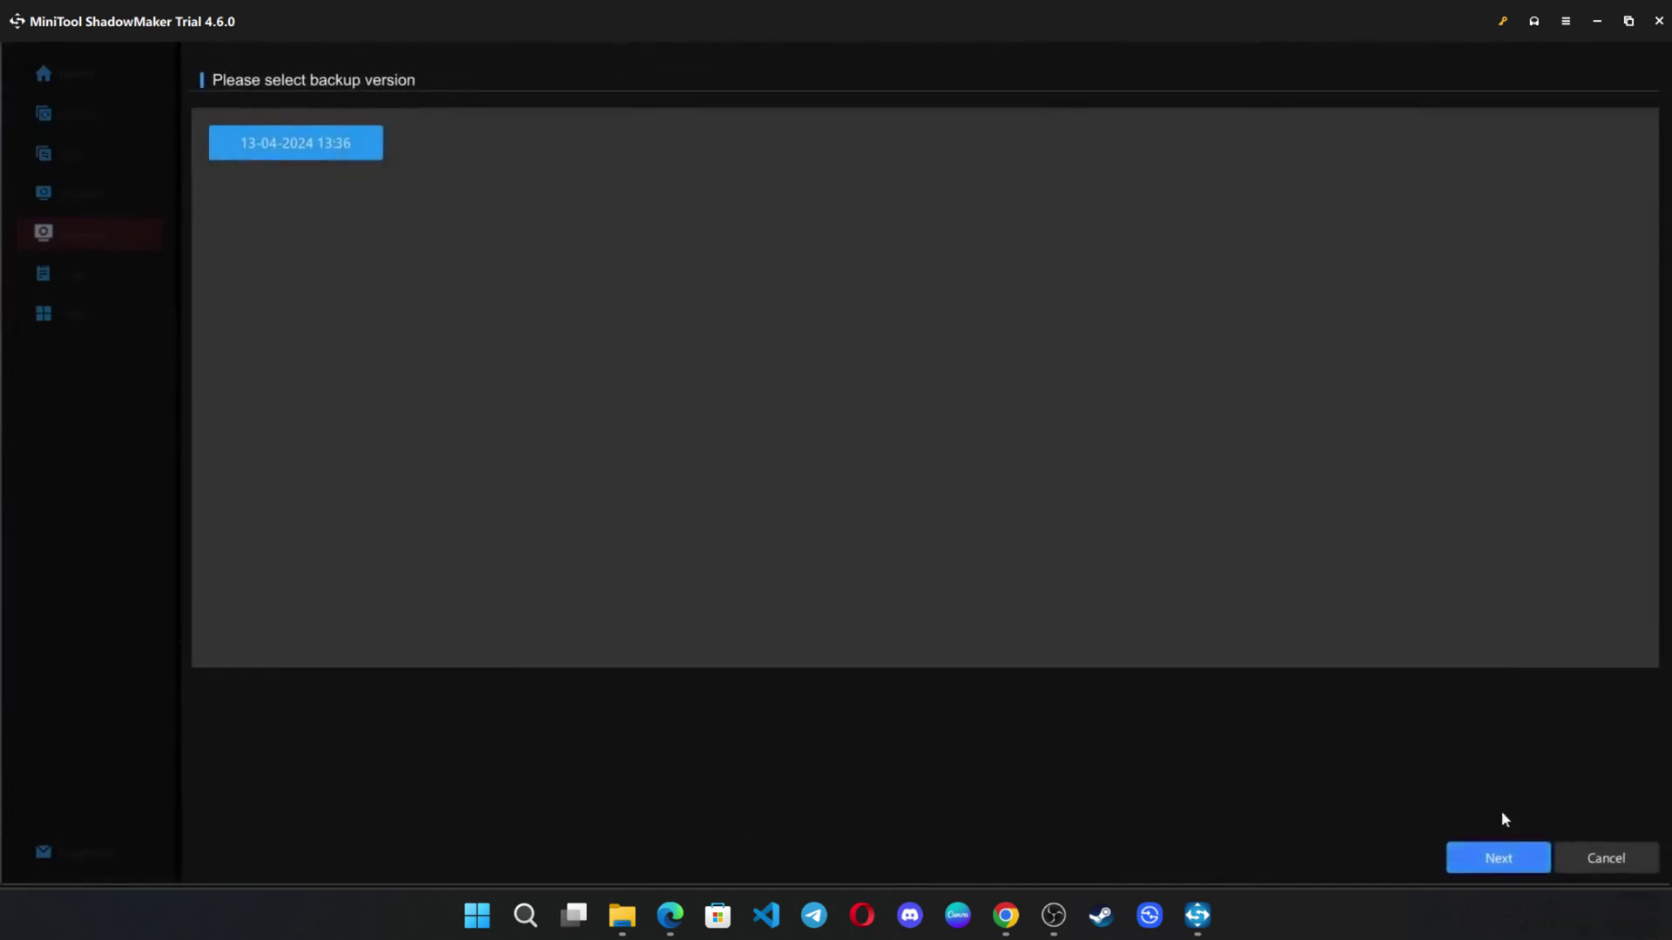
left_click(1498, 865)
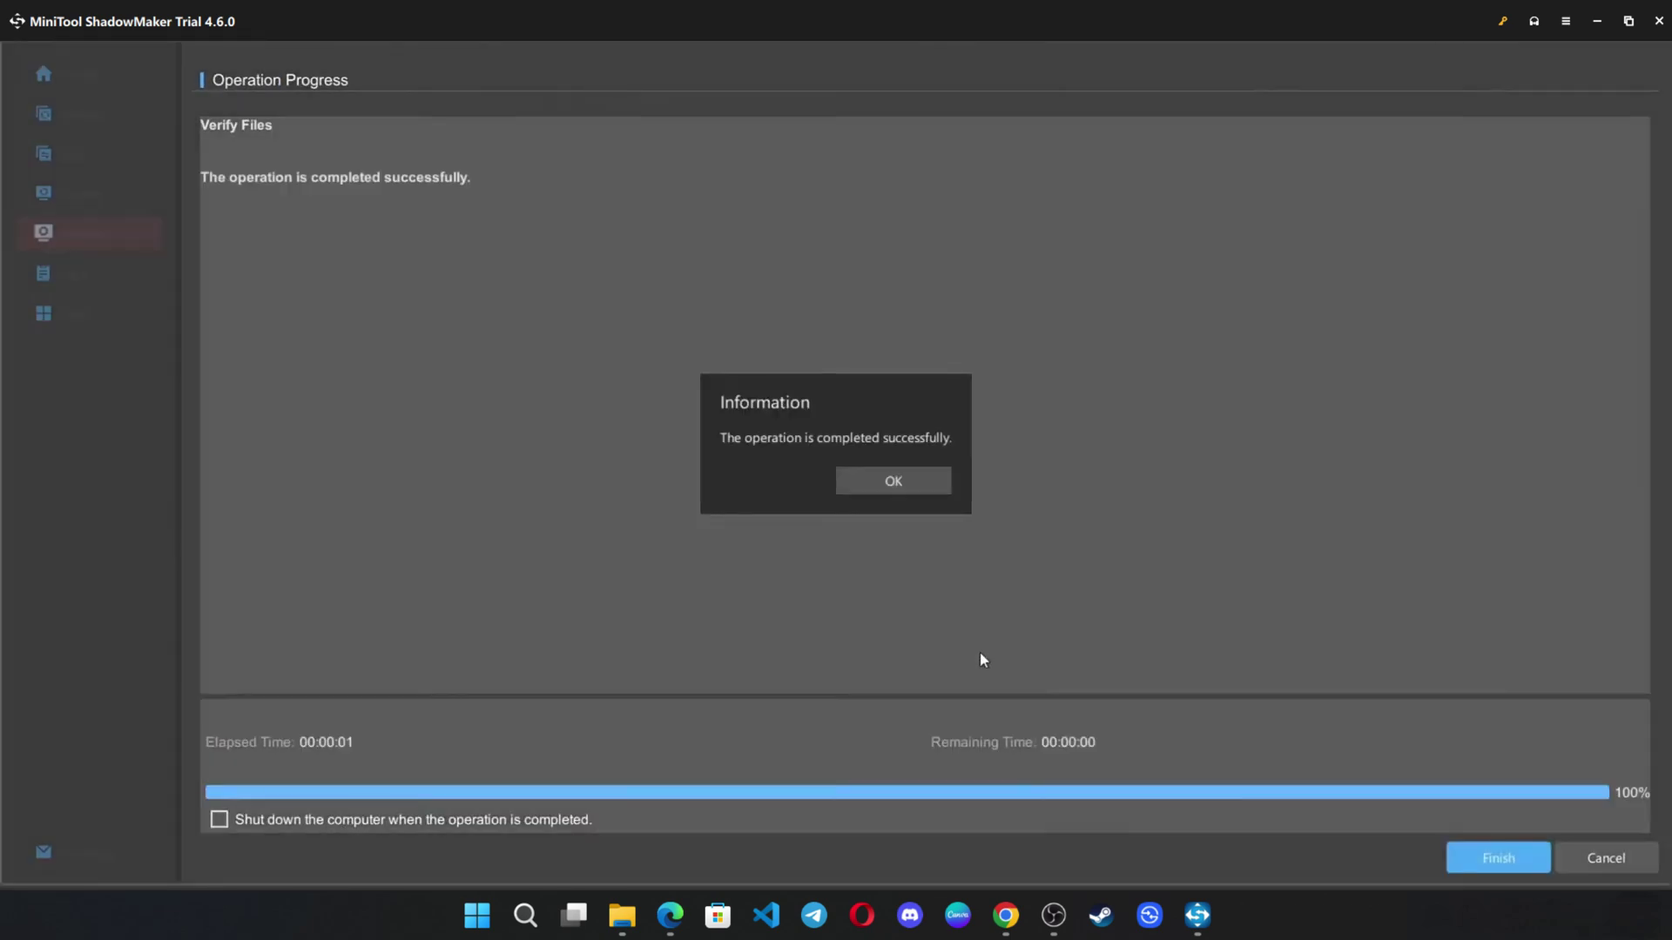
left_click(910, 486)
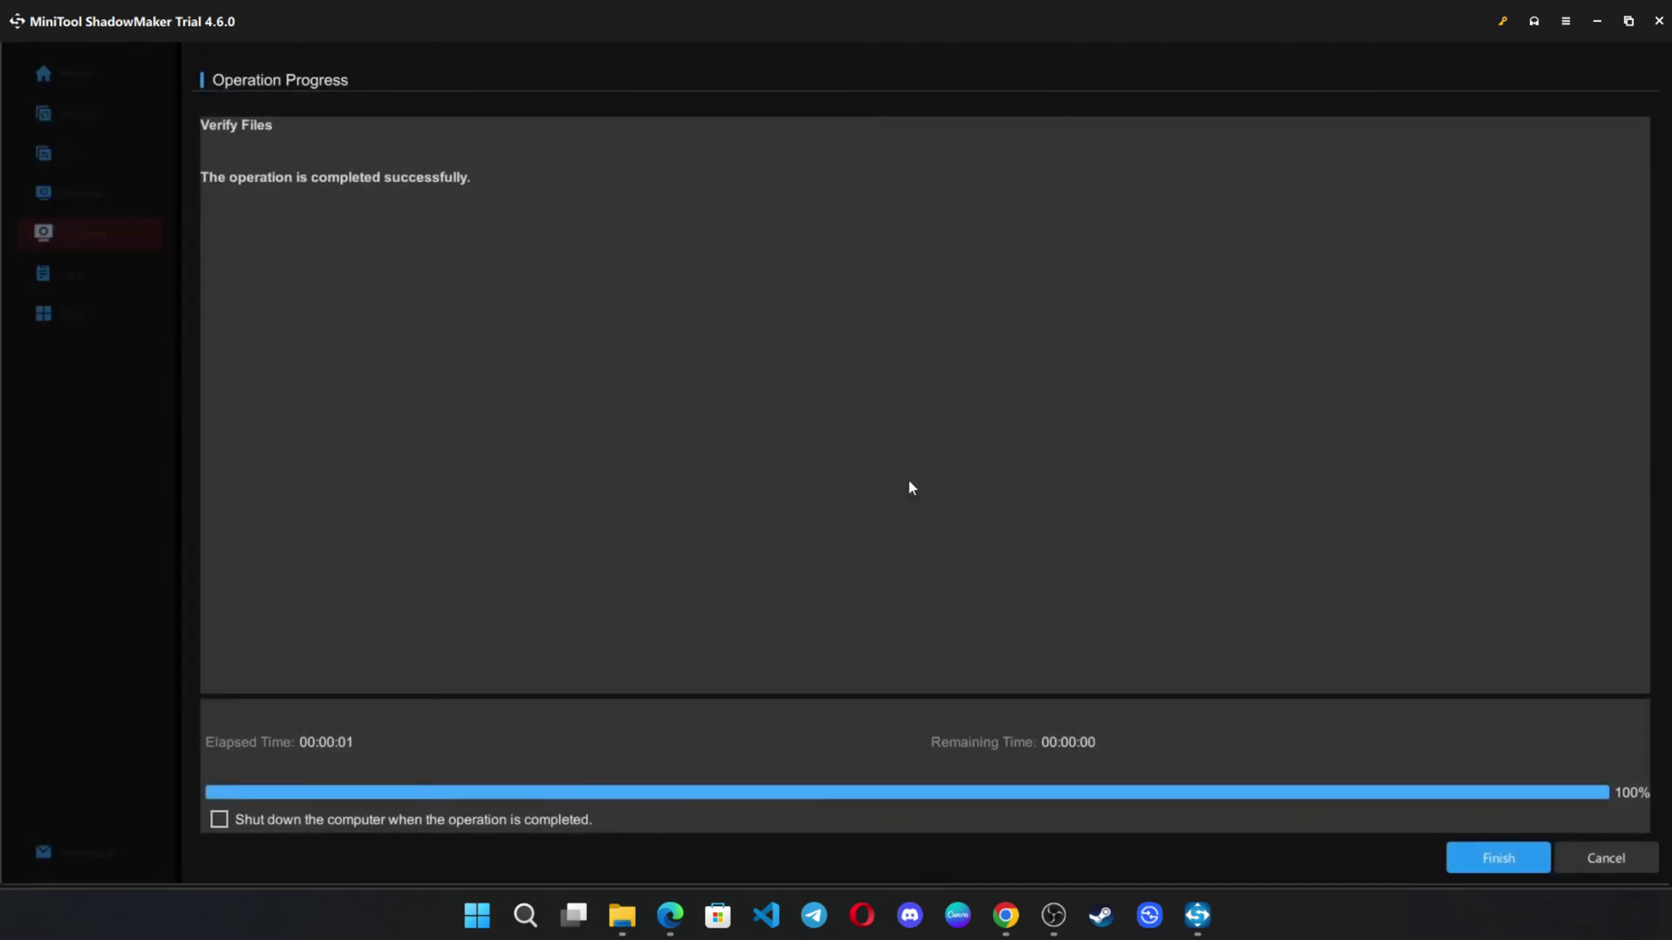
left_click(1492, 851)
- Check the execution results of the backup tasks in the logs, and return to the Home page
left_click(76, 275)
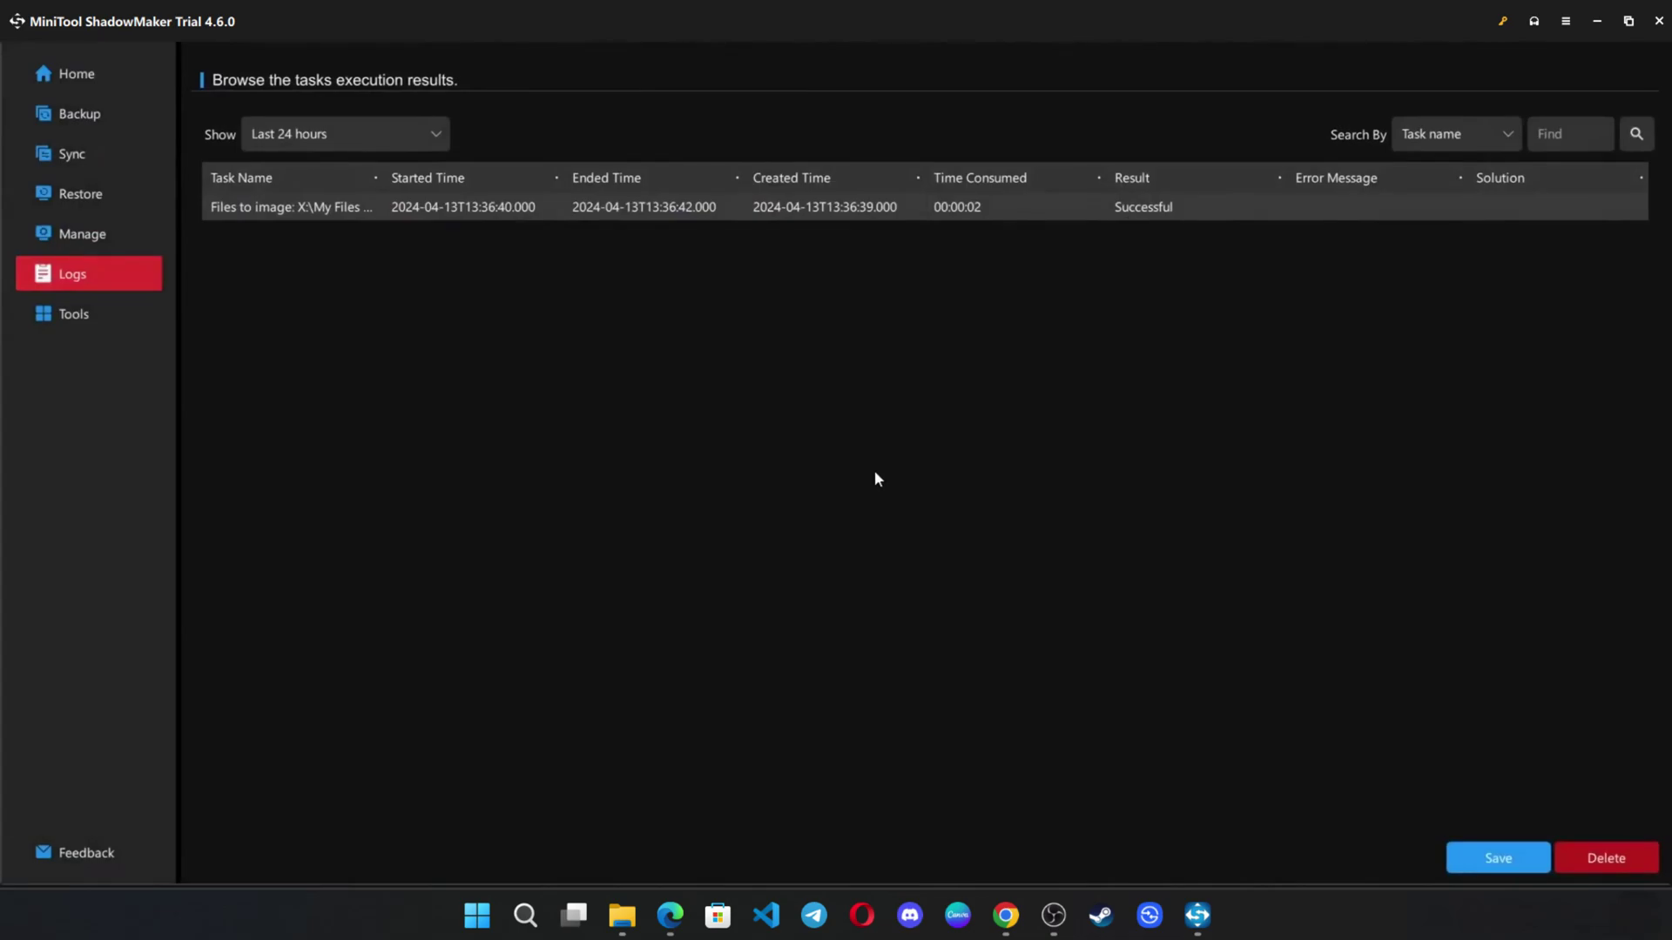
left_click(61, 76)
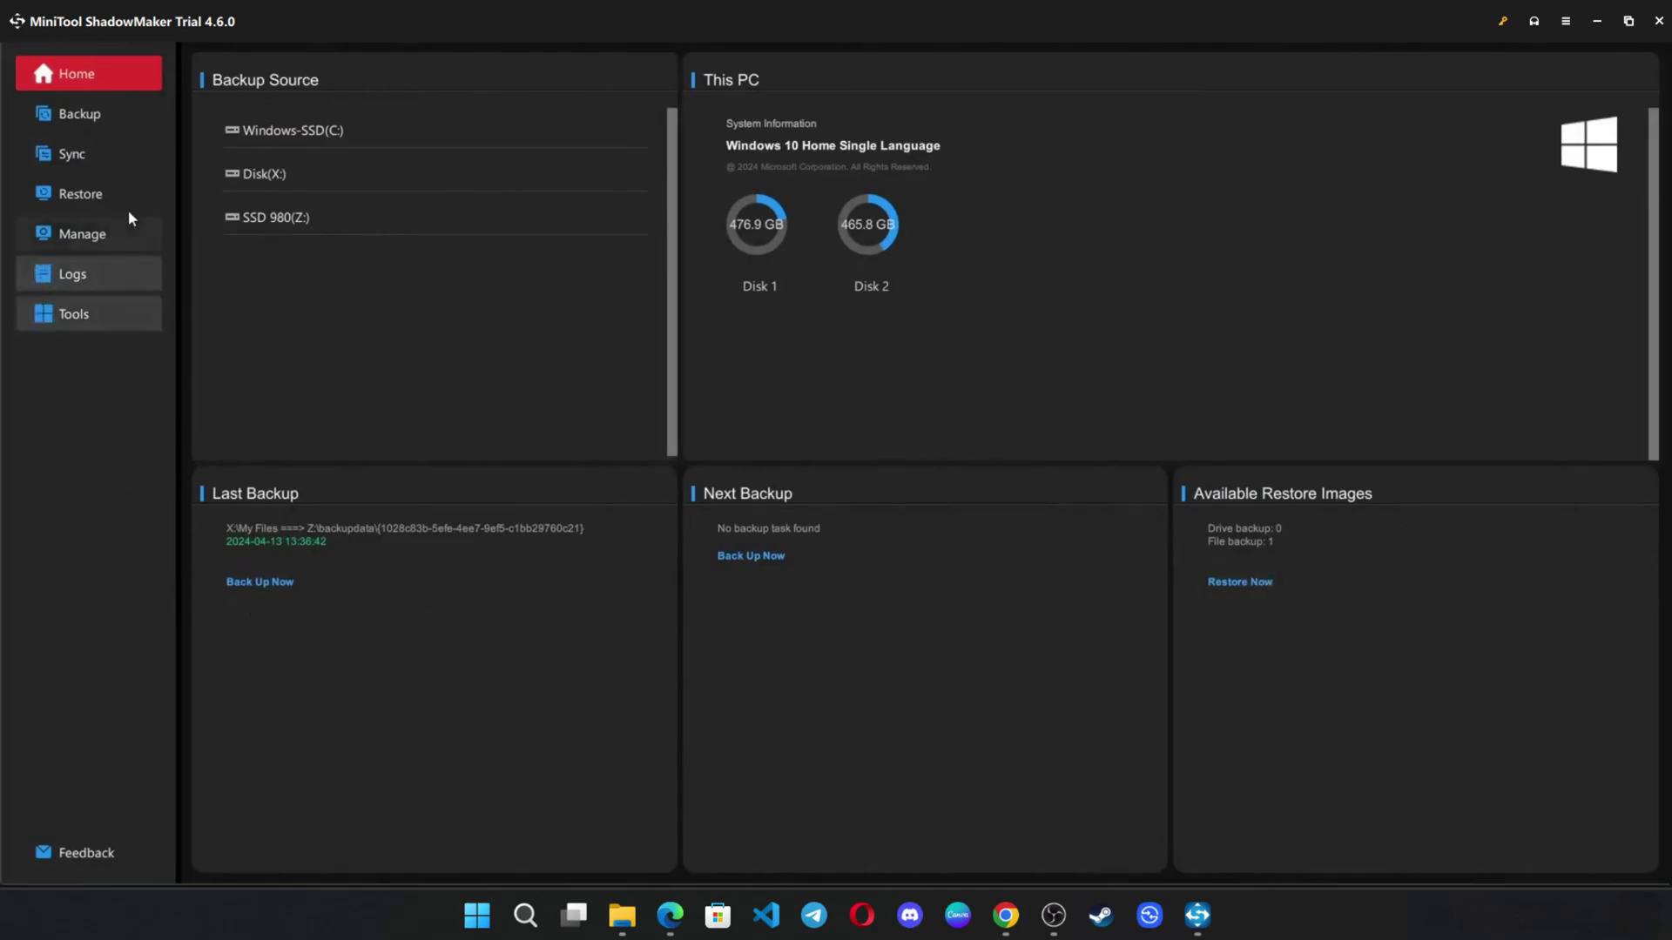
left_click(1227, 595)
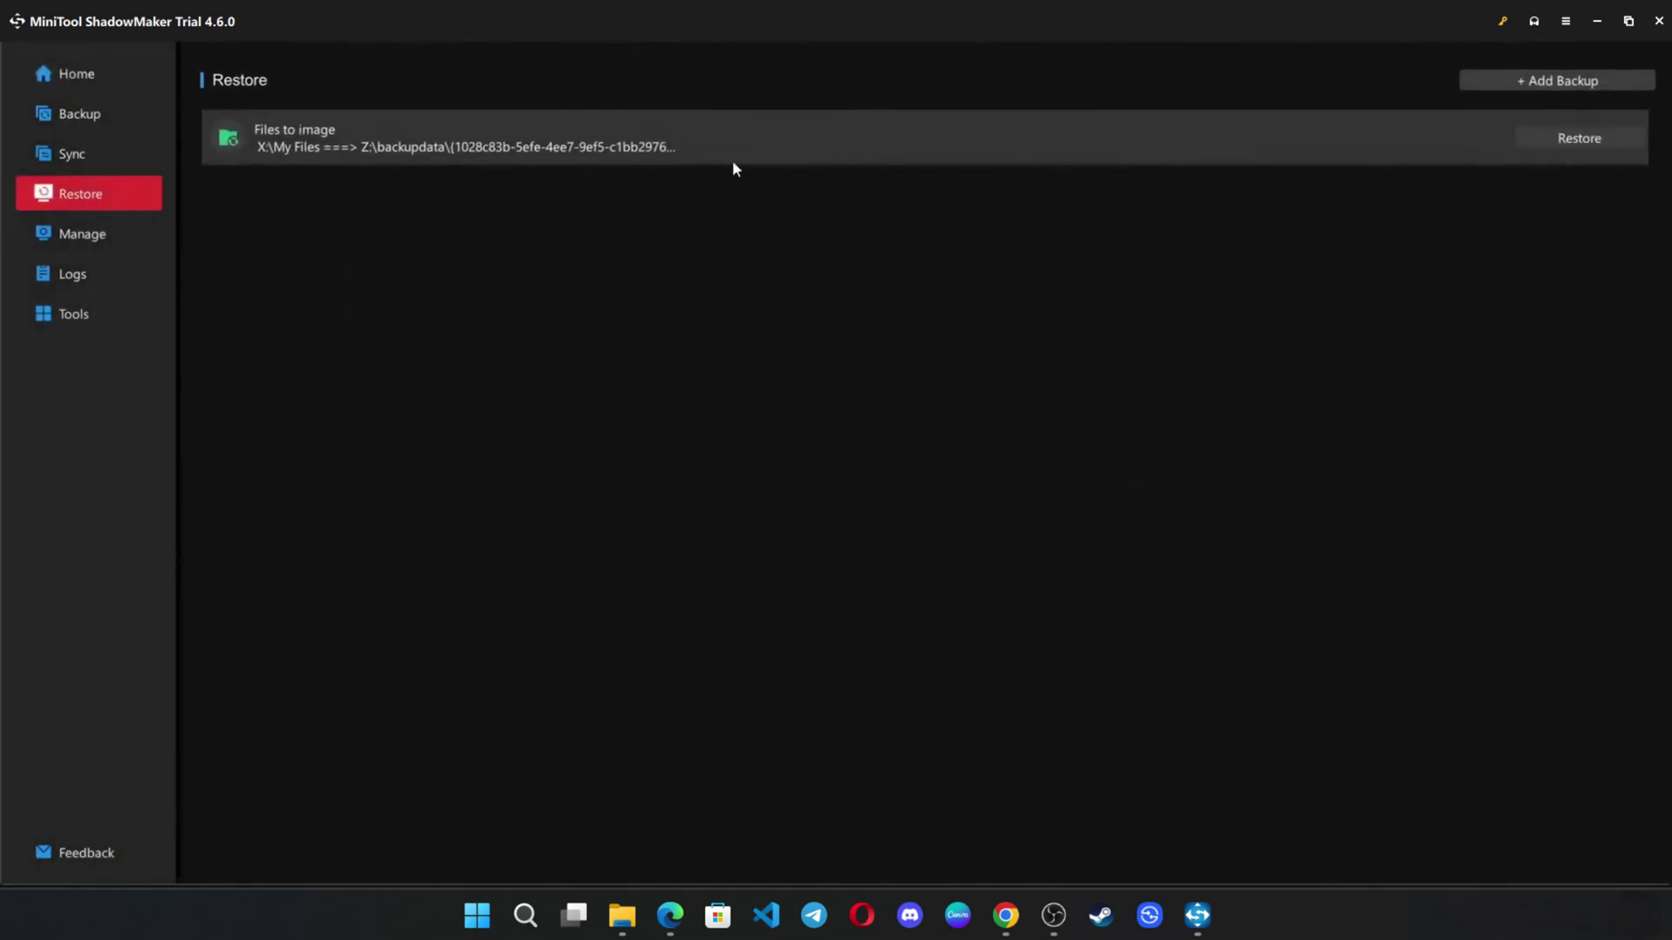
left_click(1579, 139)
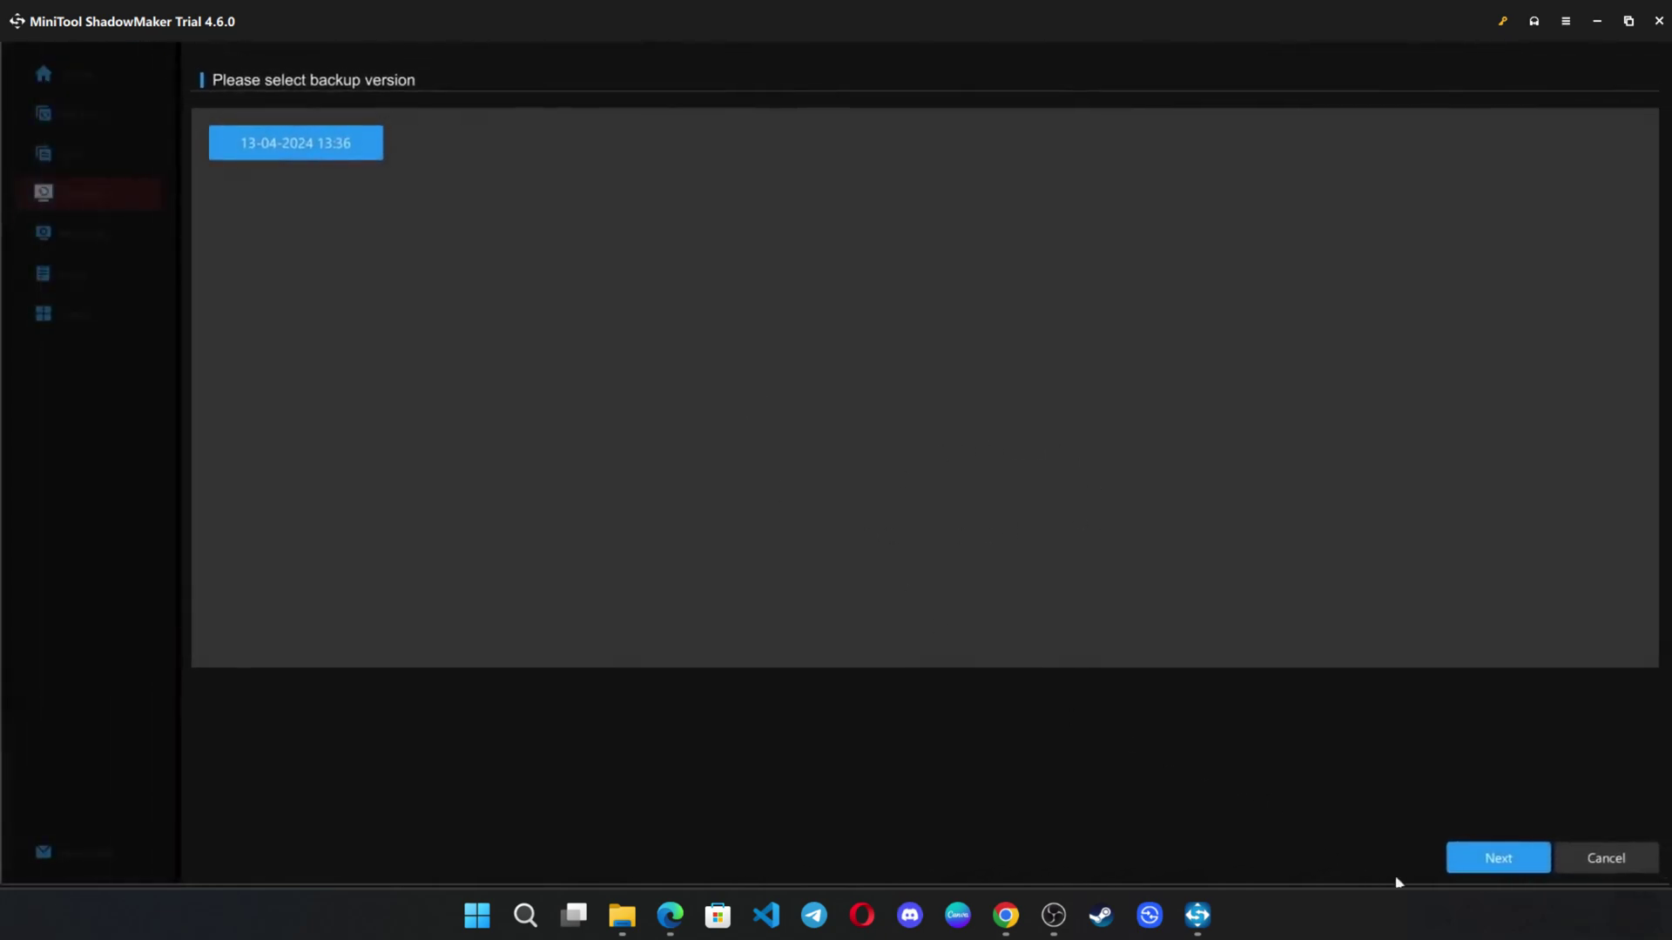
left_click(1500, 862)
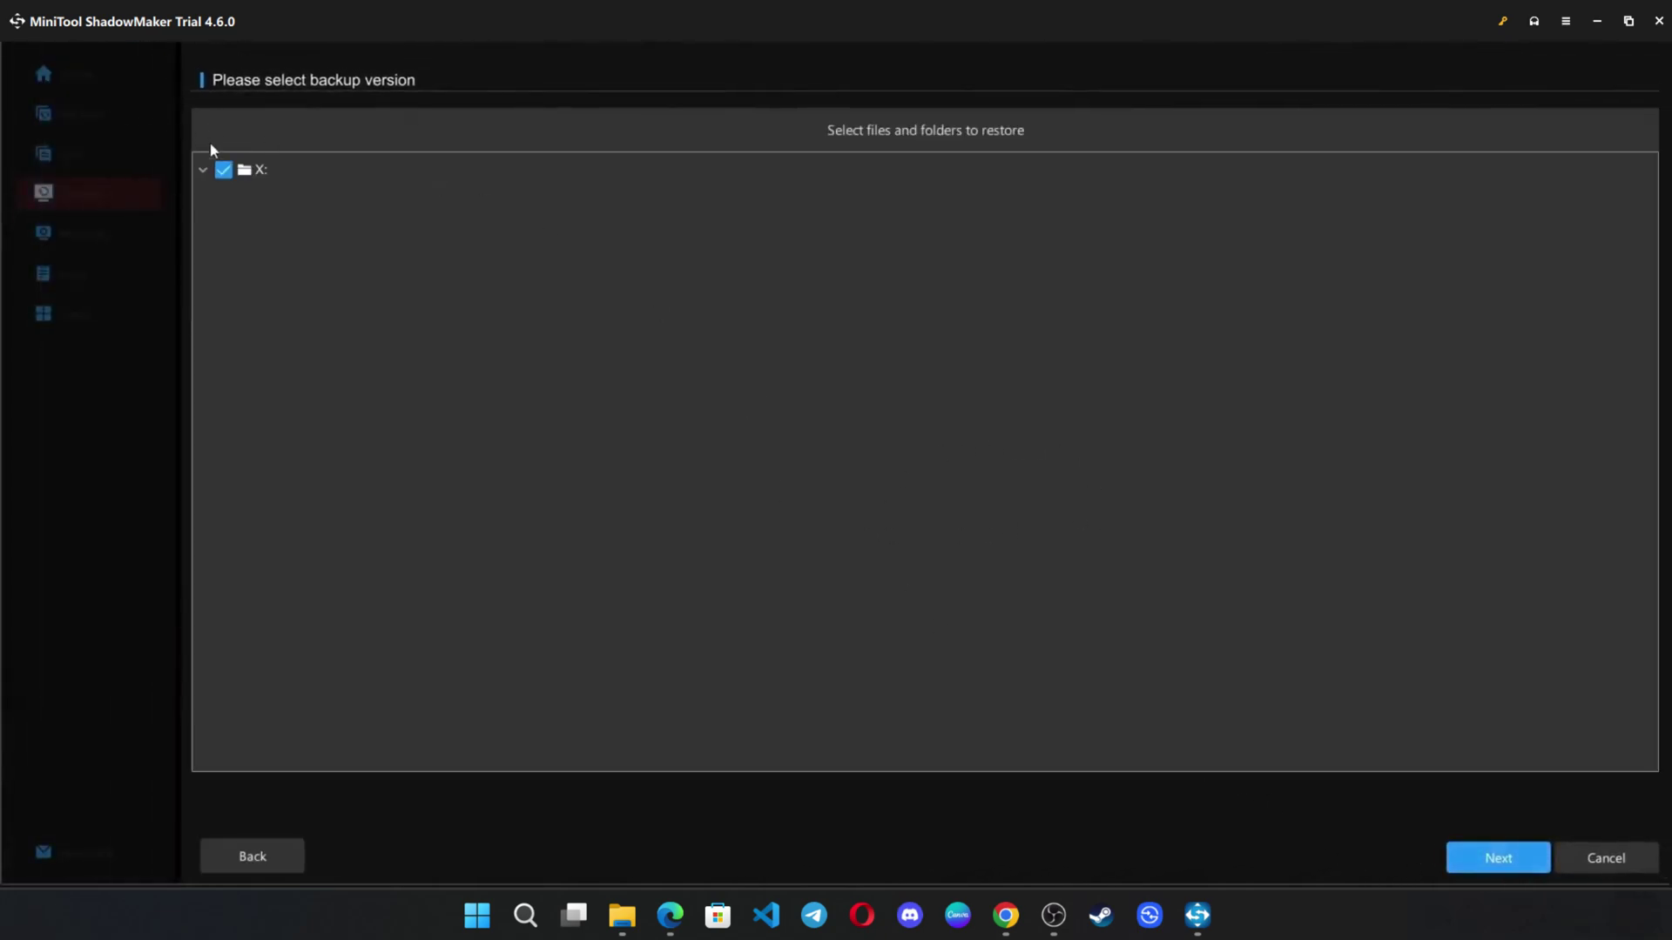
left_click(1532, 869)
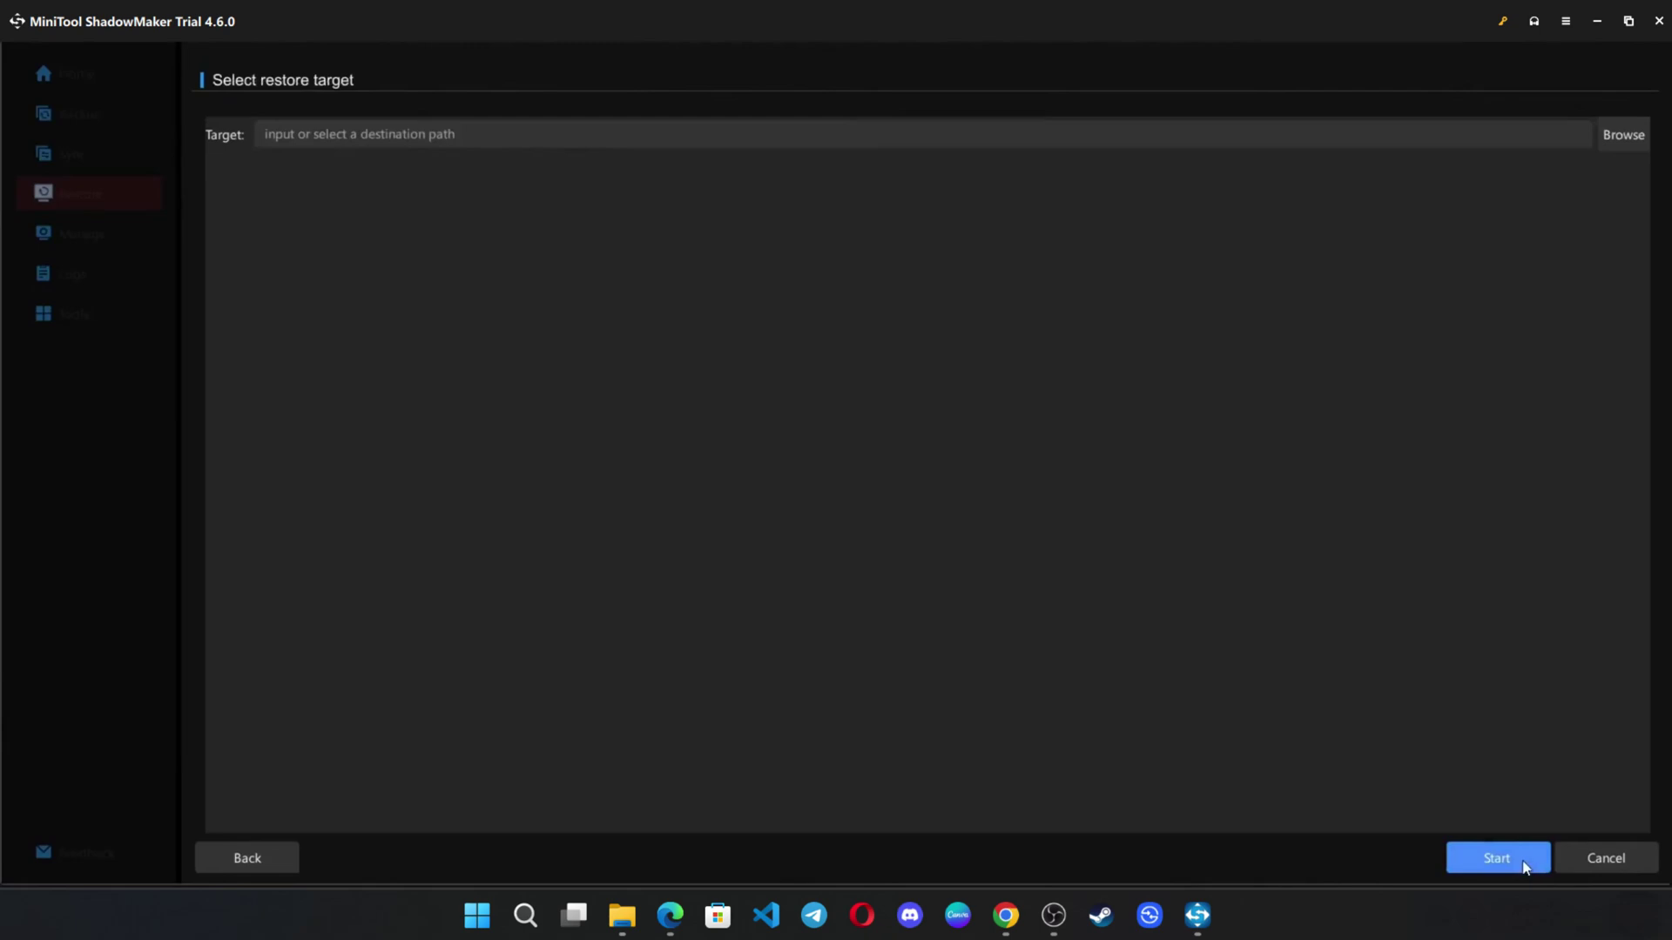
- Restore the files to SSD 980 (Z:), and open that drive in File Explorer to check the result
left_click(1626, 134)
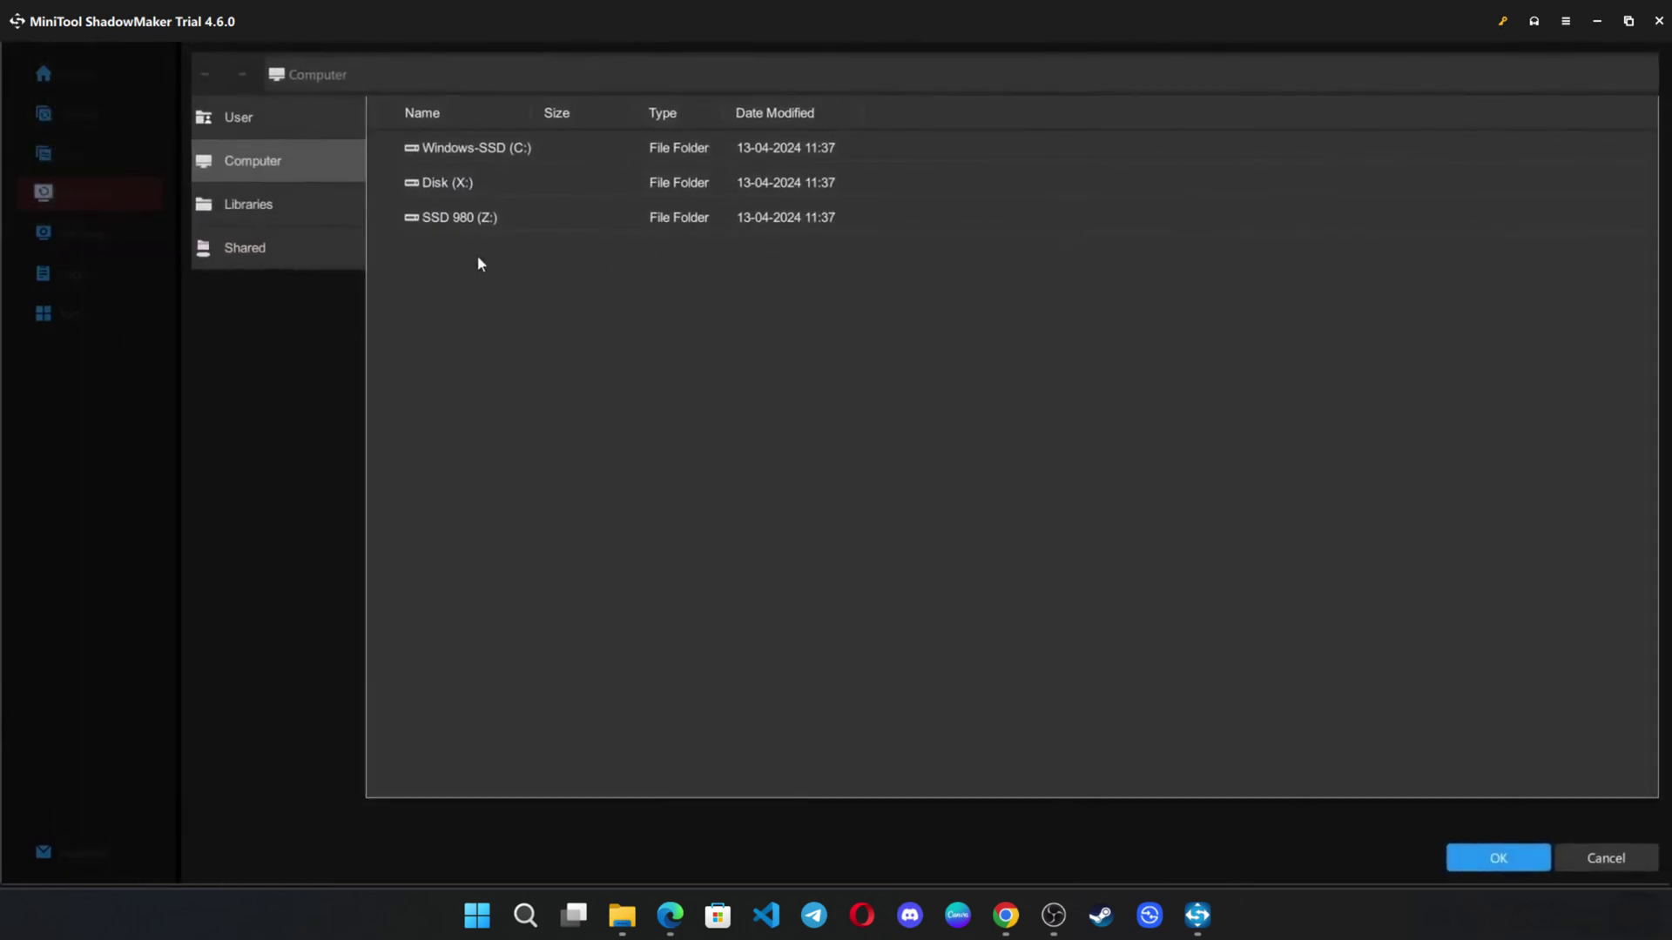
left_click(482, 219)
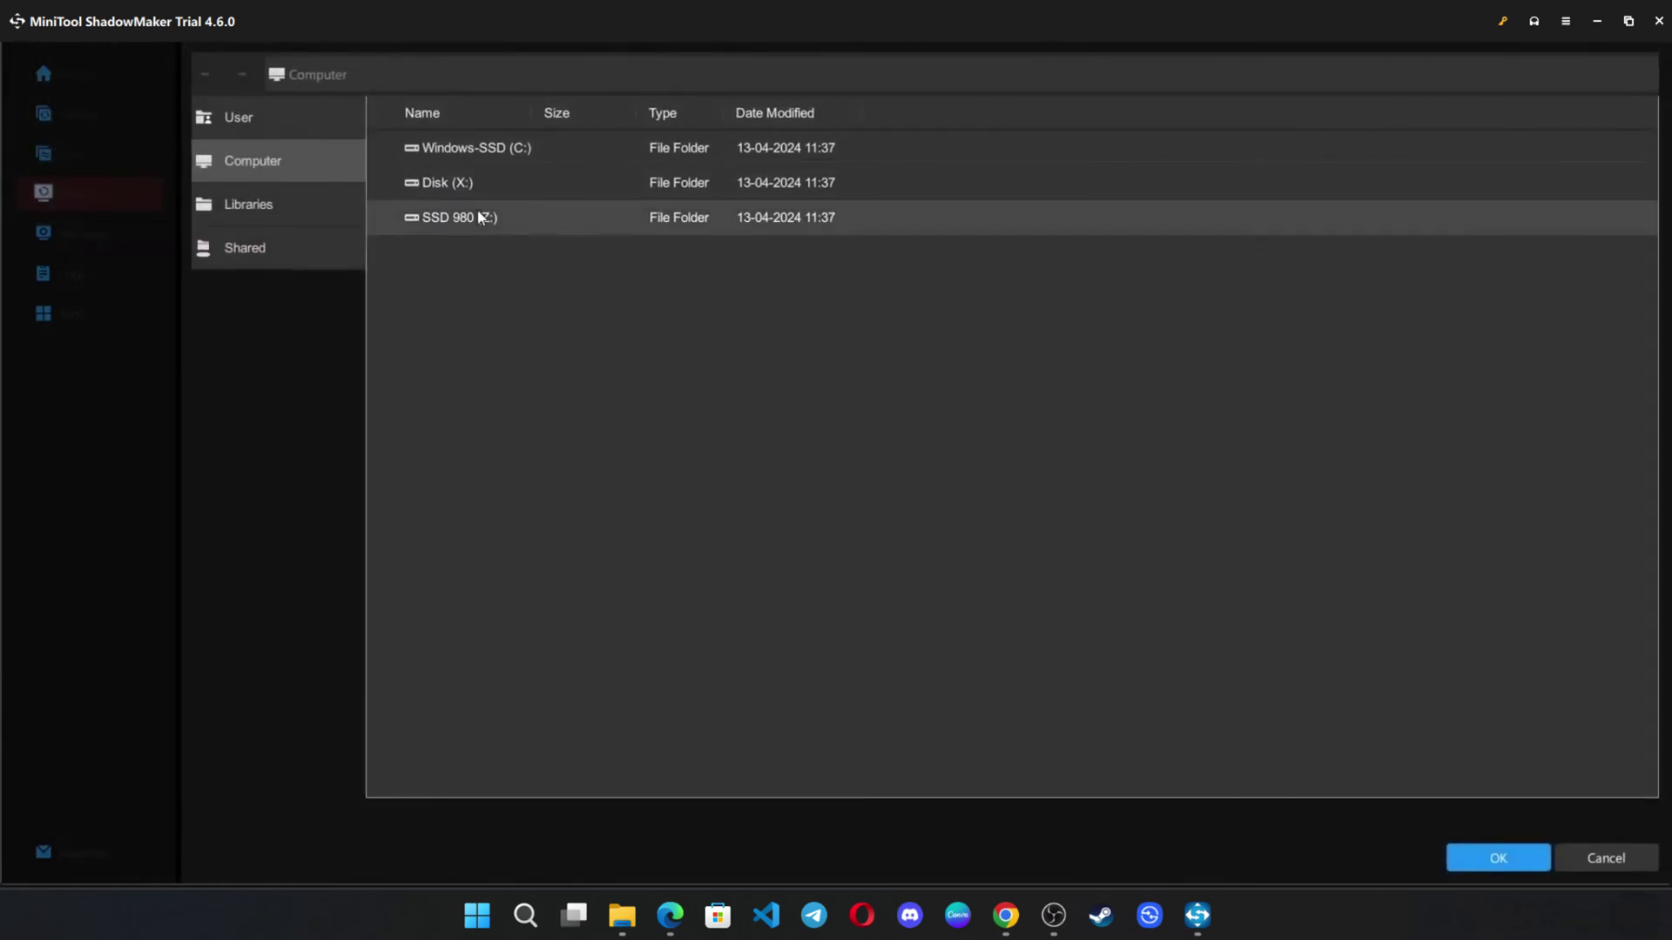
left_click(1489, 861)
left_click(1511, 864)
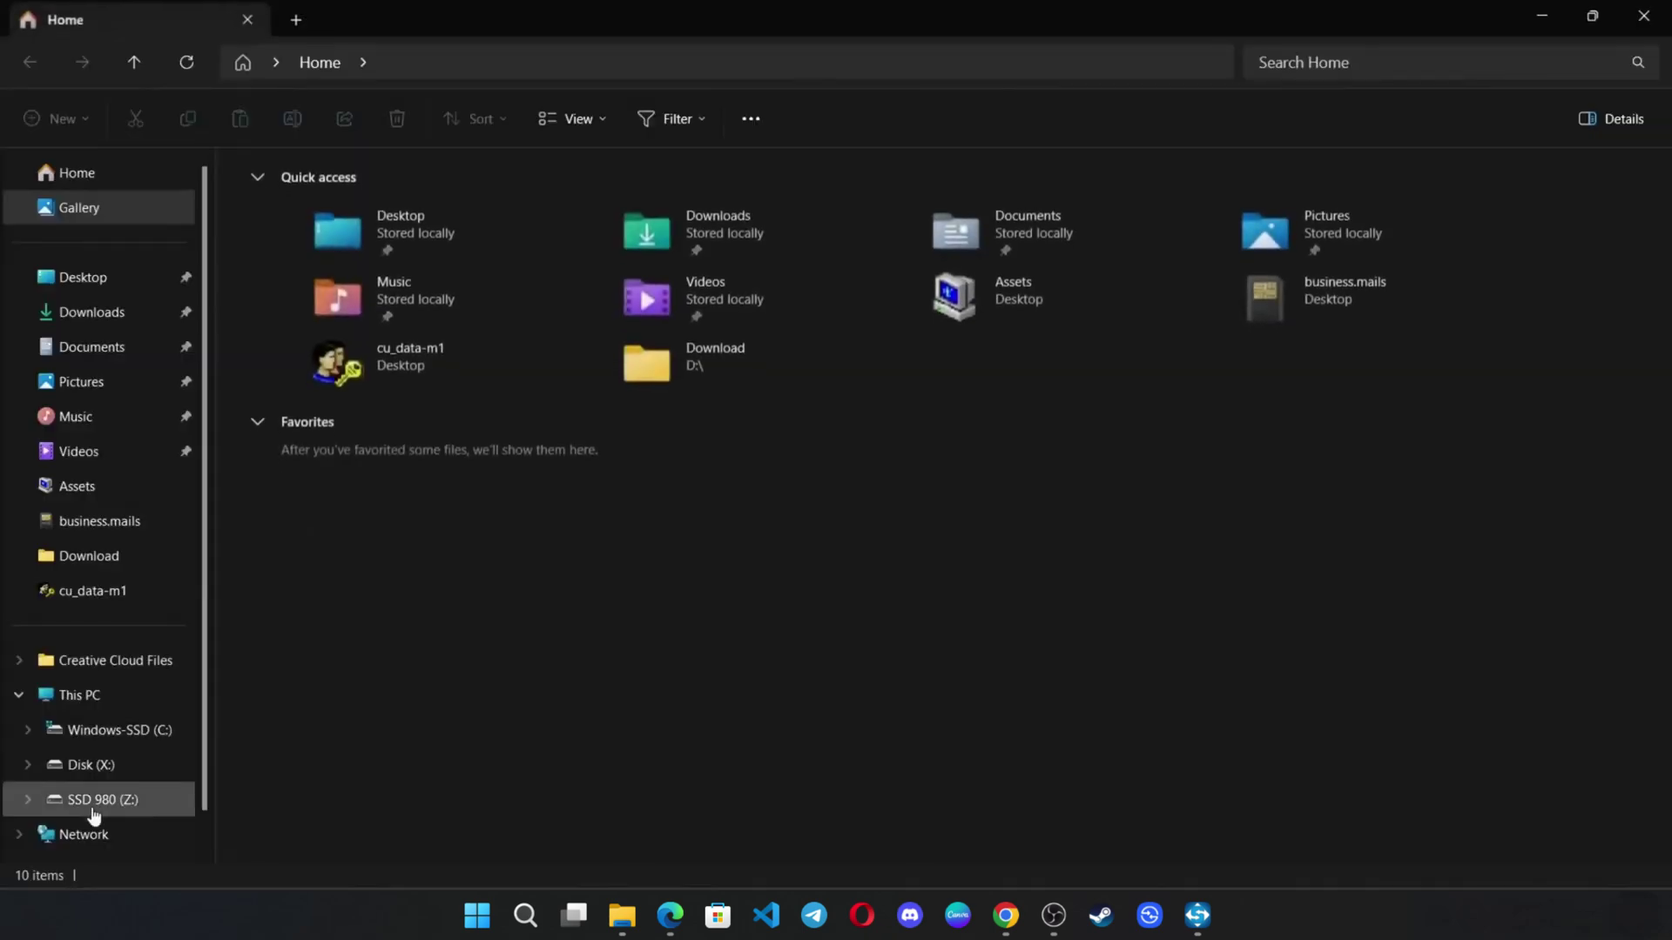
left_click(94, 810)
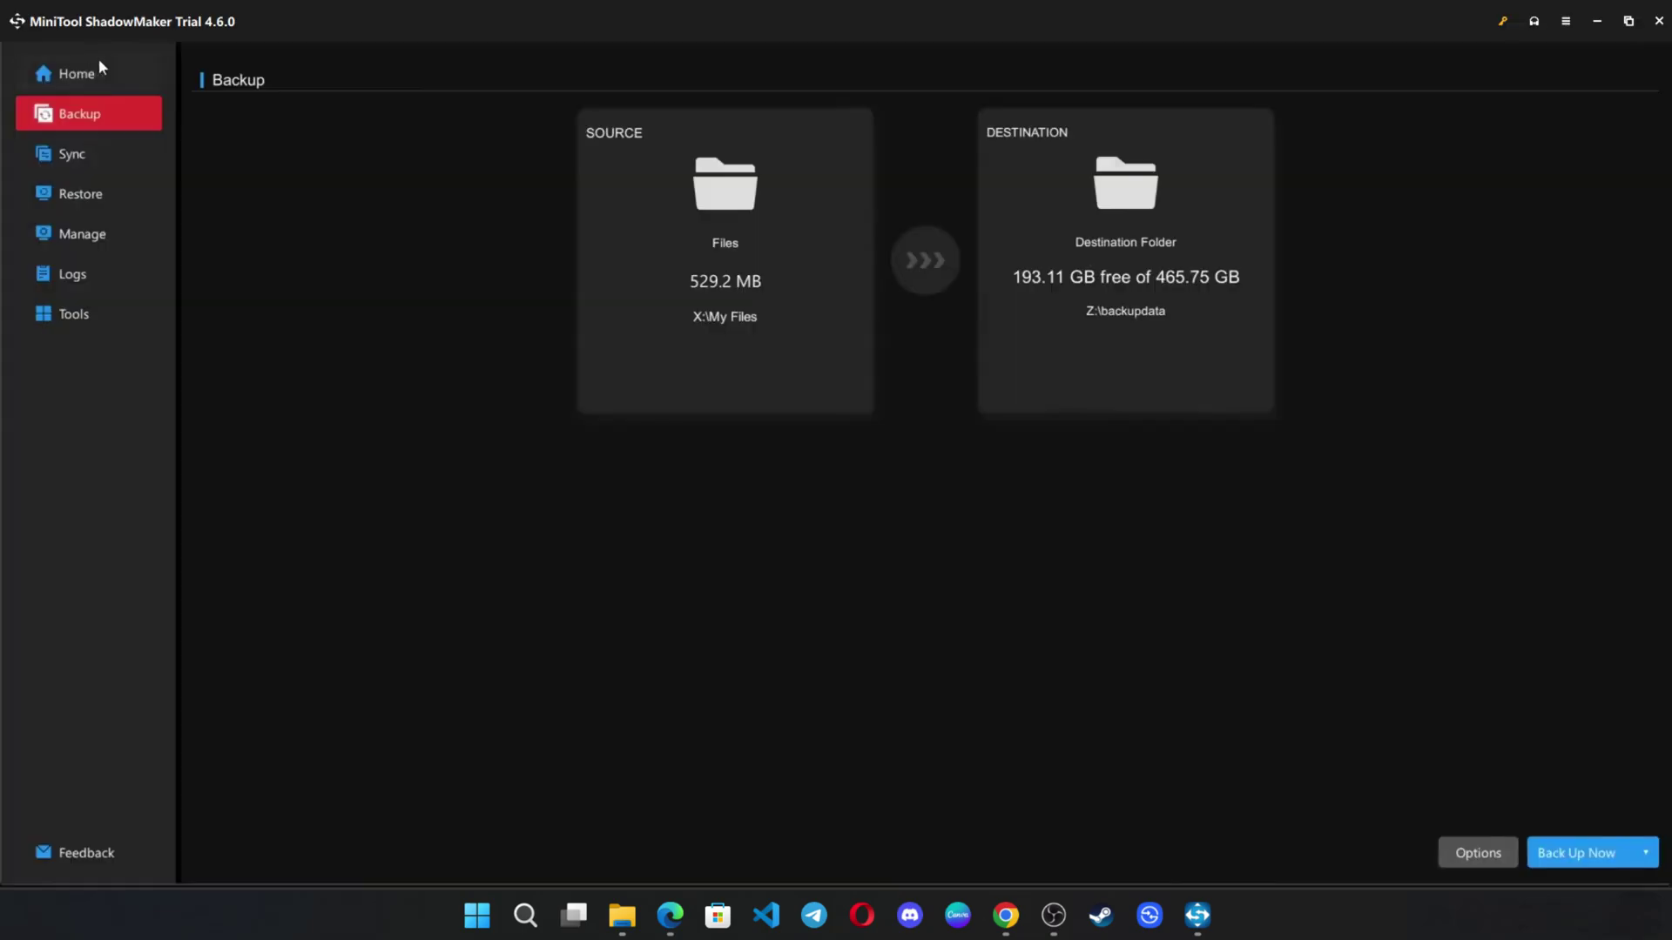
- Change the backup source to 1697175442938176.mp4 and 1697881024318489.mp4 in the user's Downloads folder
left_click(98, 61)
left_click(747, 557)
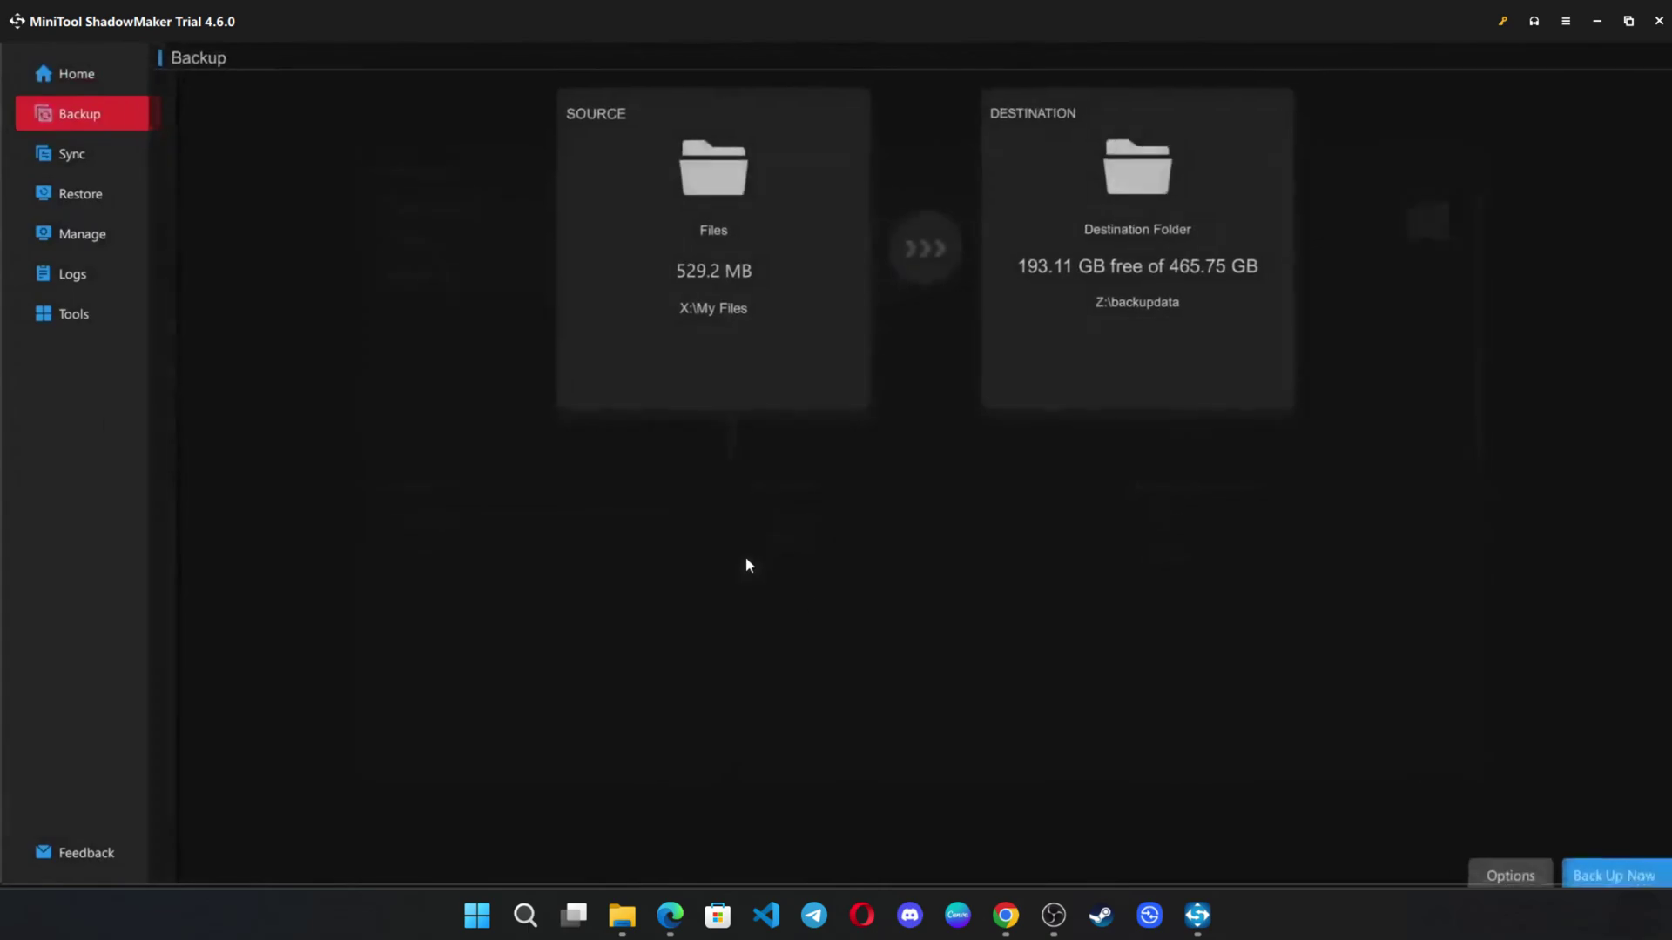
left_click(702, 263)
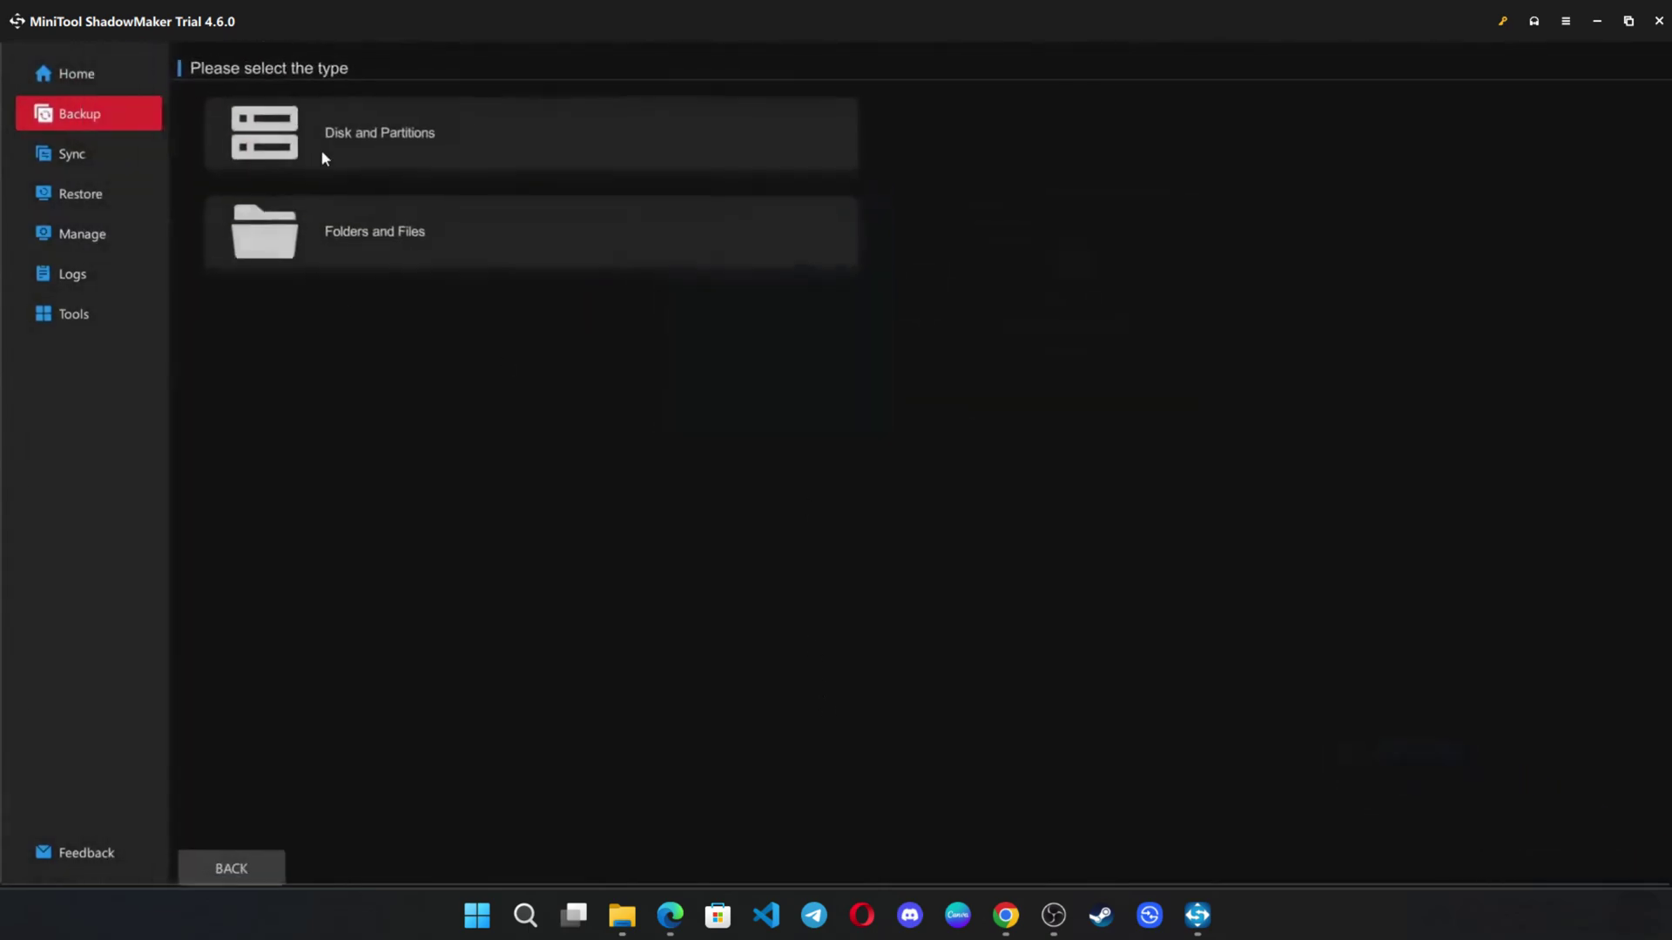
left_click(377, 261)
left_click(241, 121)
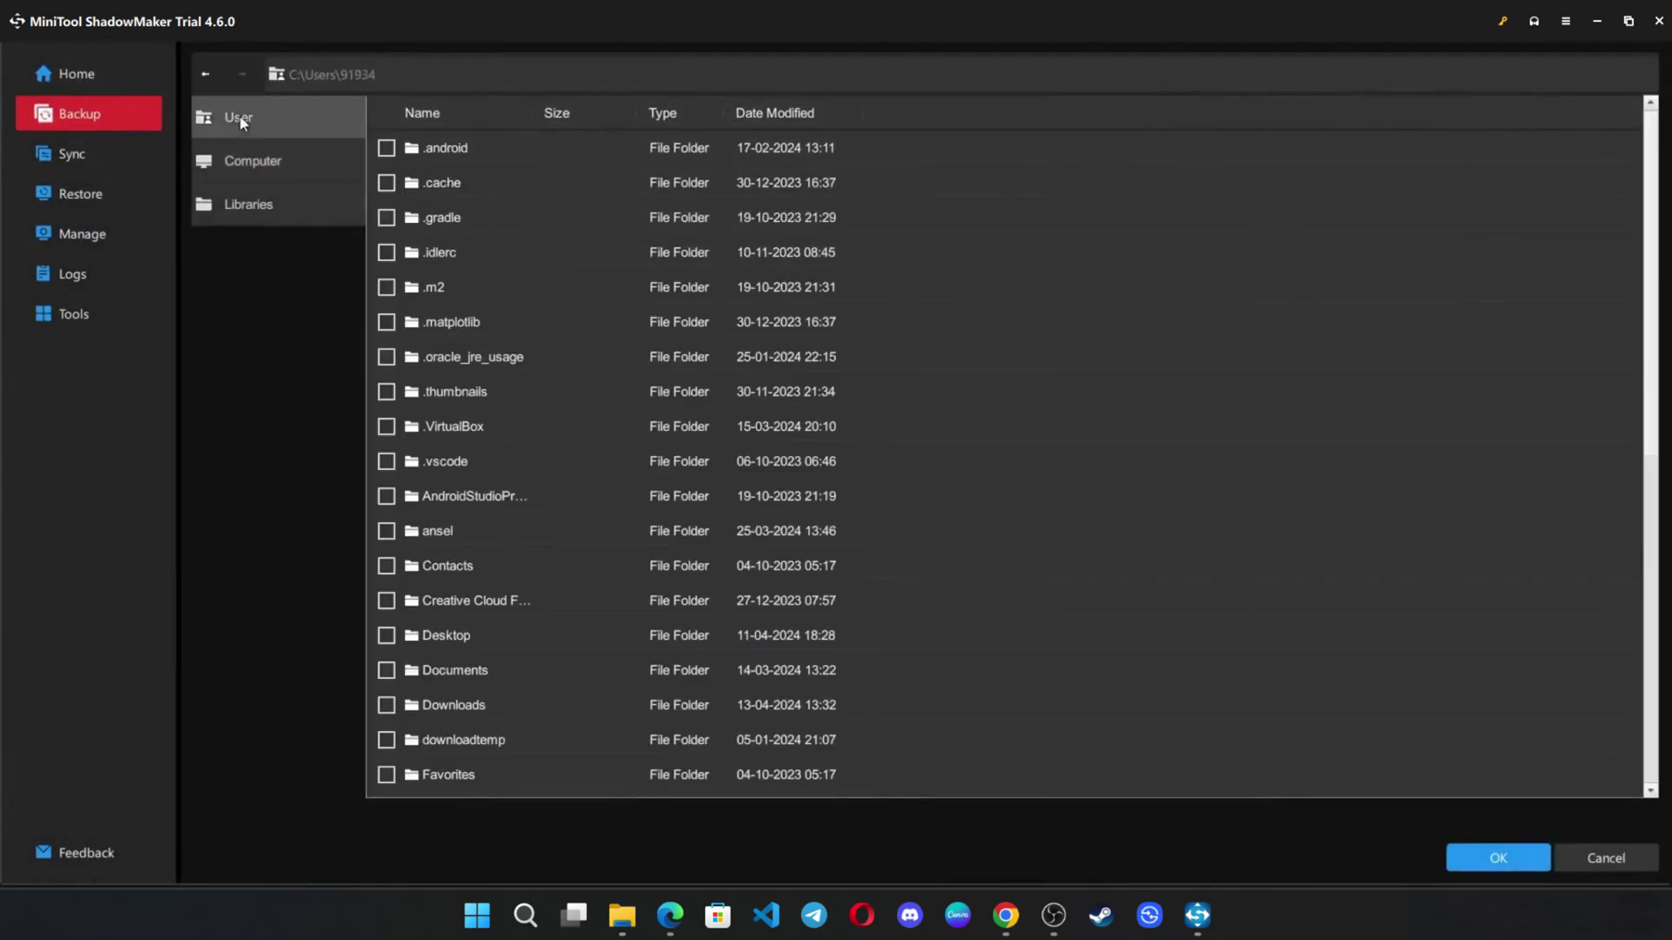
double_click(457, 706)
scroll(456, 705, "down", 1)
left_click(386, 484)
left_click(386, 517)
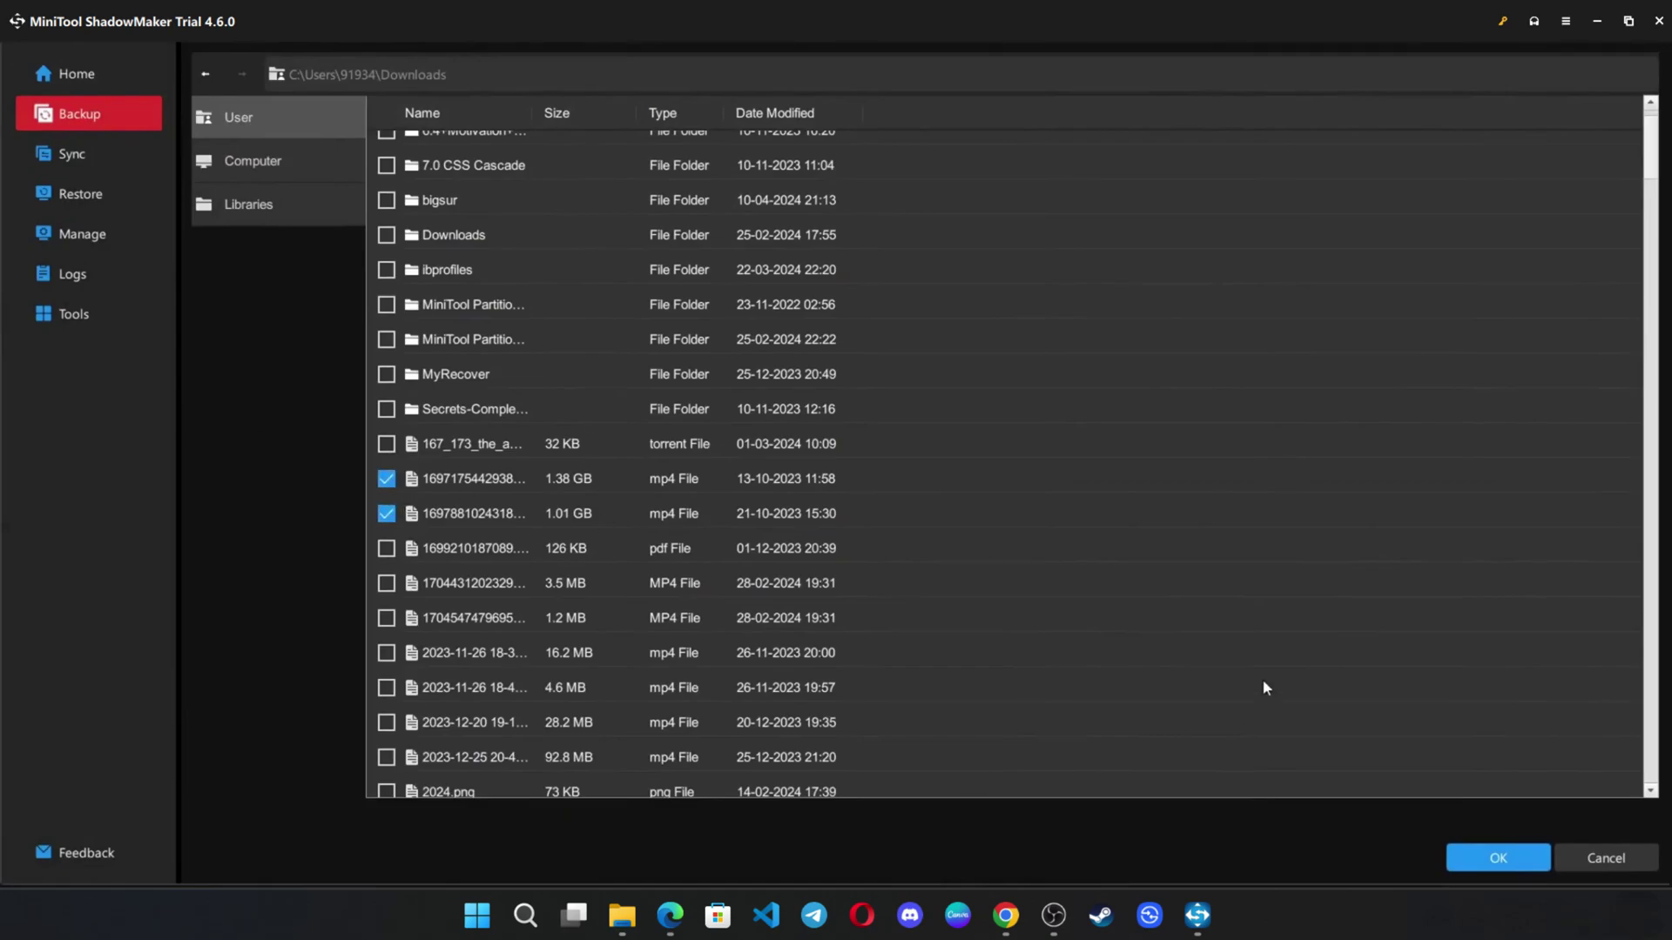
left_click(1498, 858)
- Back up the two Downloads videos to Z:\backupdata immediately, and check the task results in the logs
left_click(1022, 287)
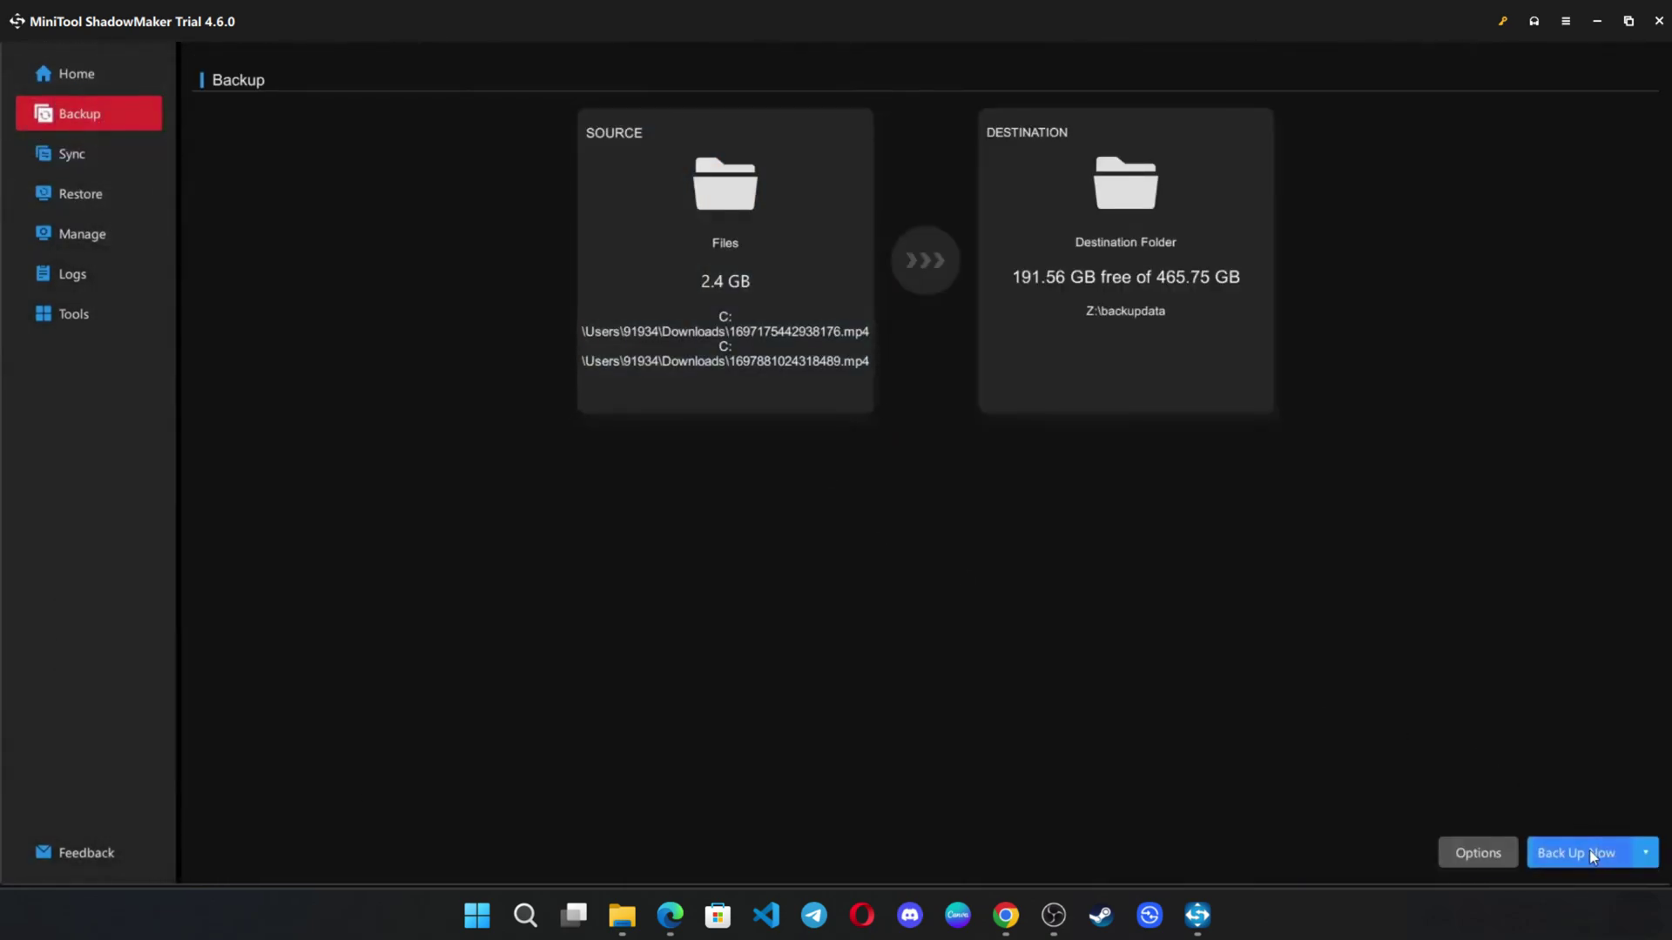
left_click(1590, 850)
left_click(773, 481)
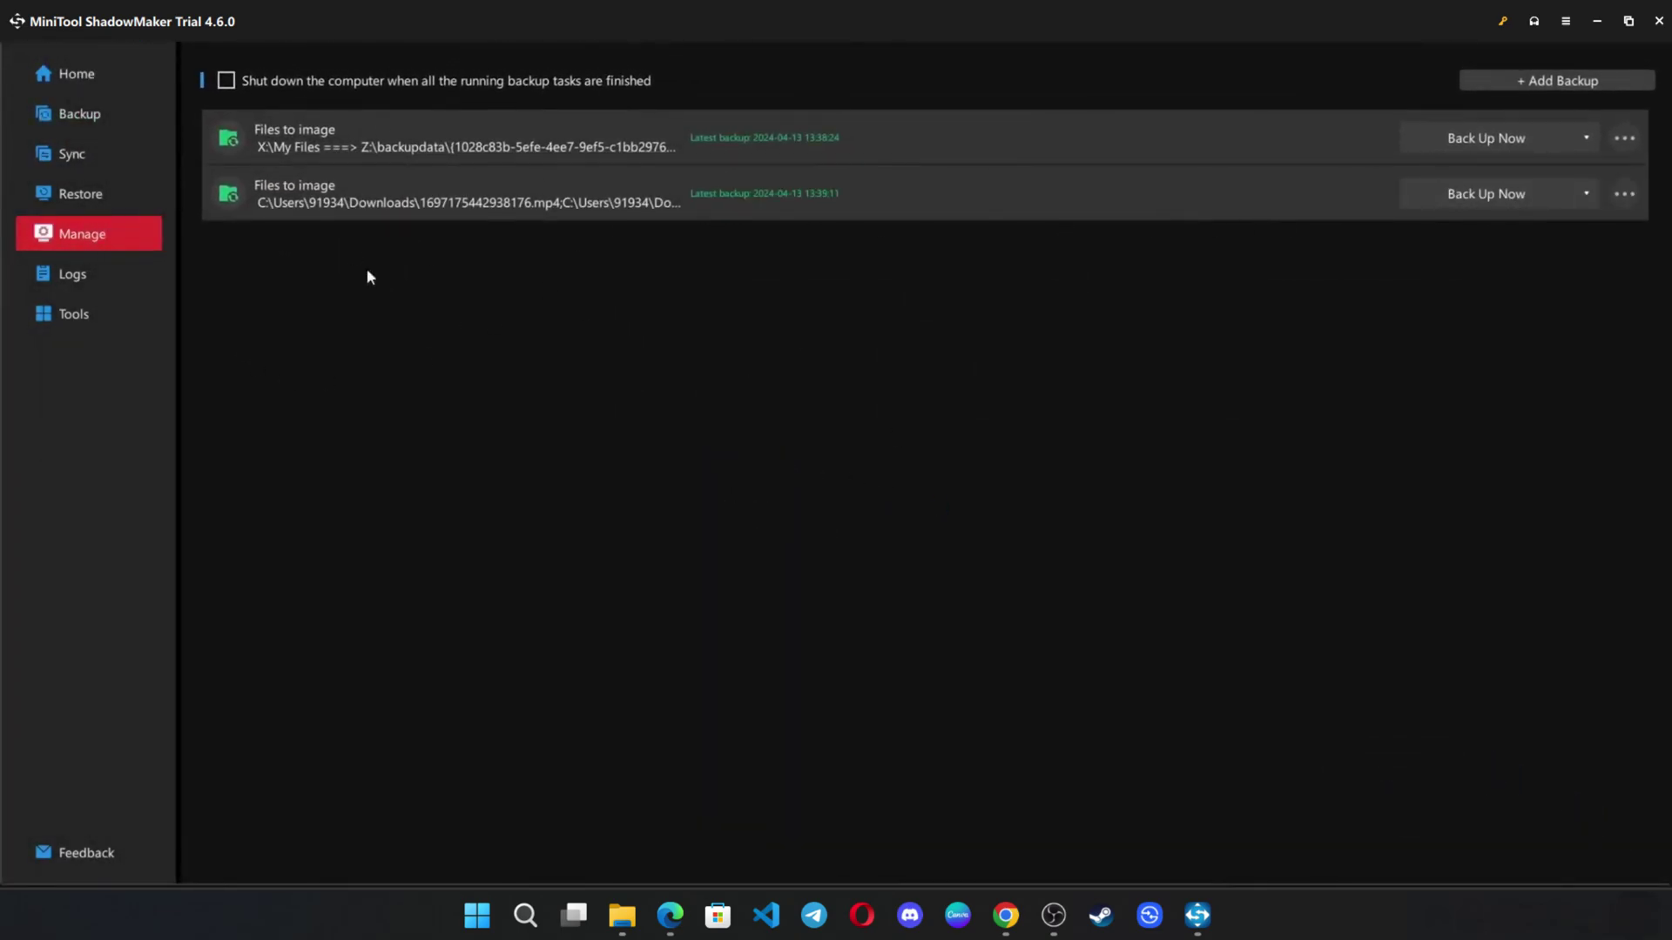
left_click(95, 273)
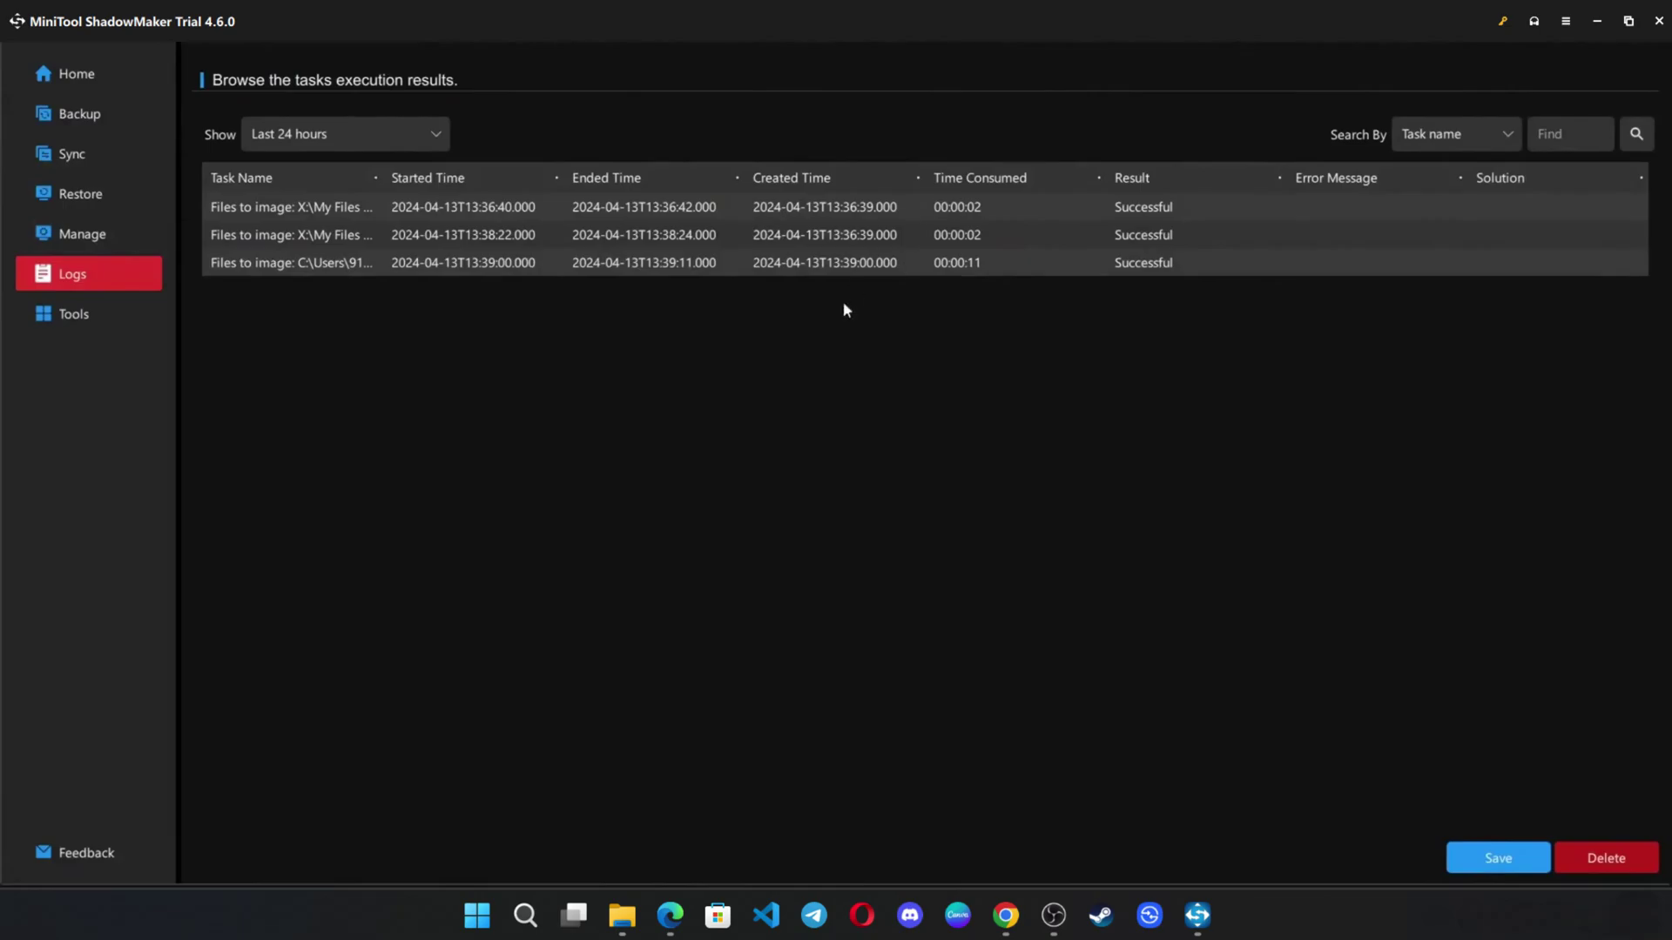
left_click(105, 70)
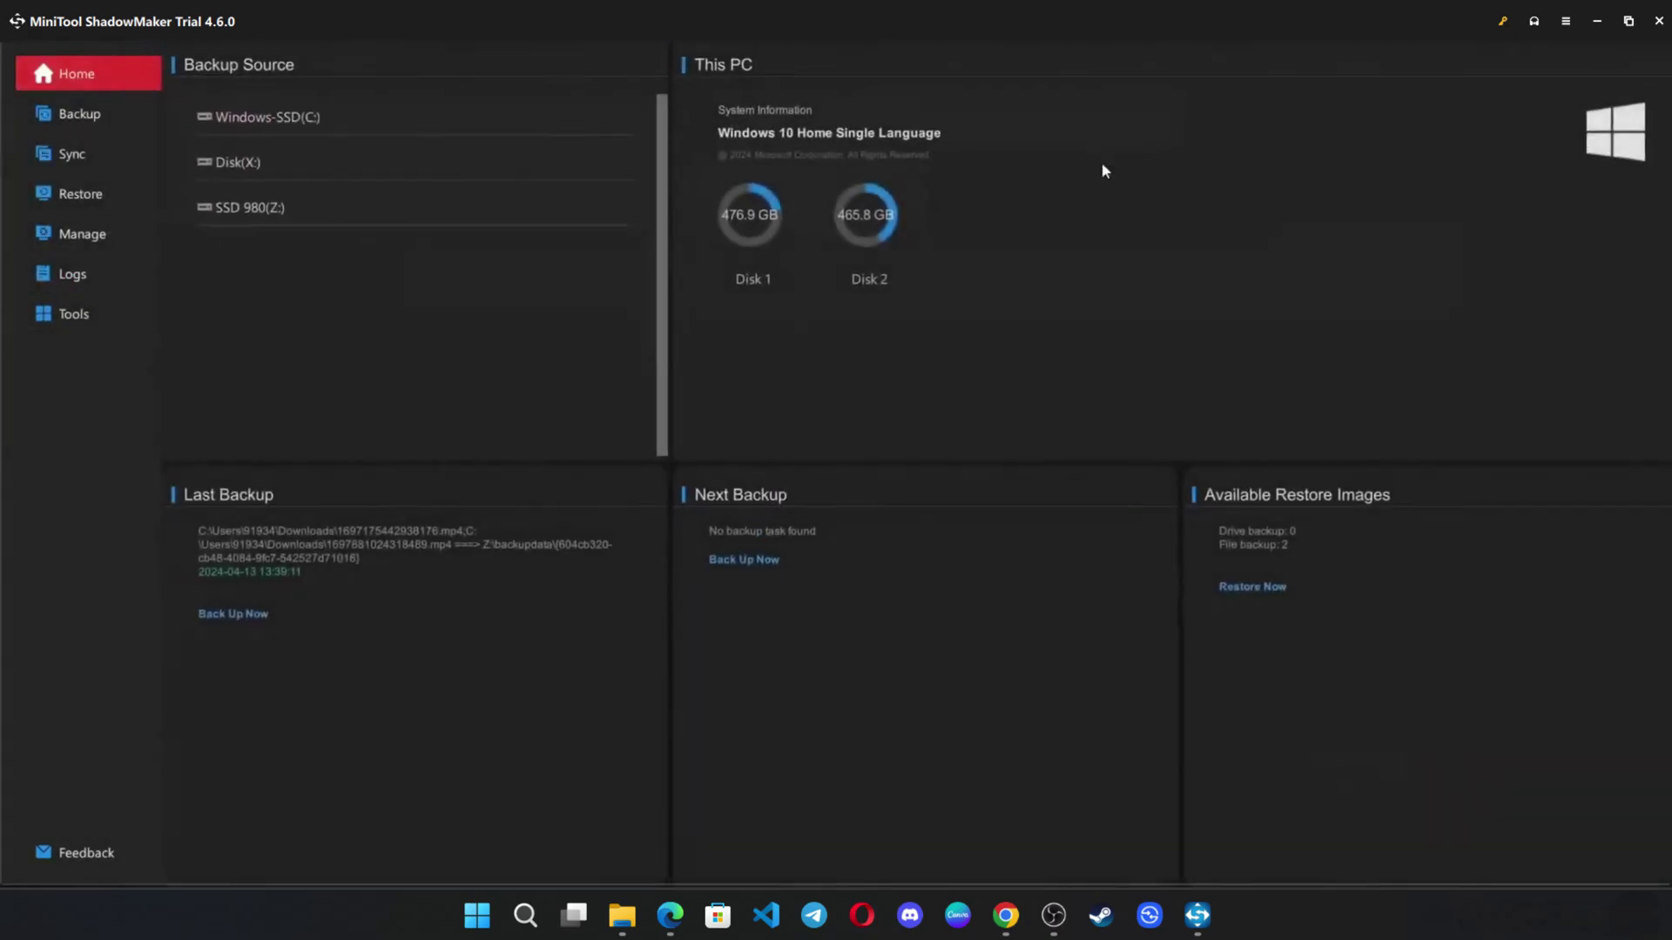
- Examine the media type and options offered by the Media Builder tool
left_click(77, 314)
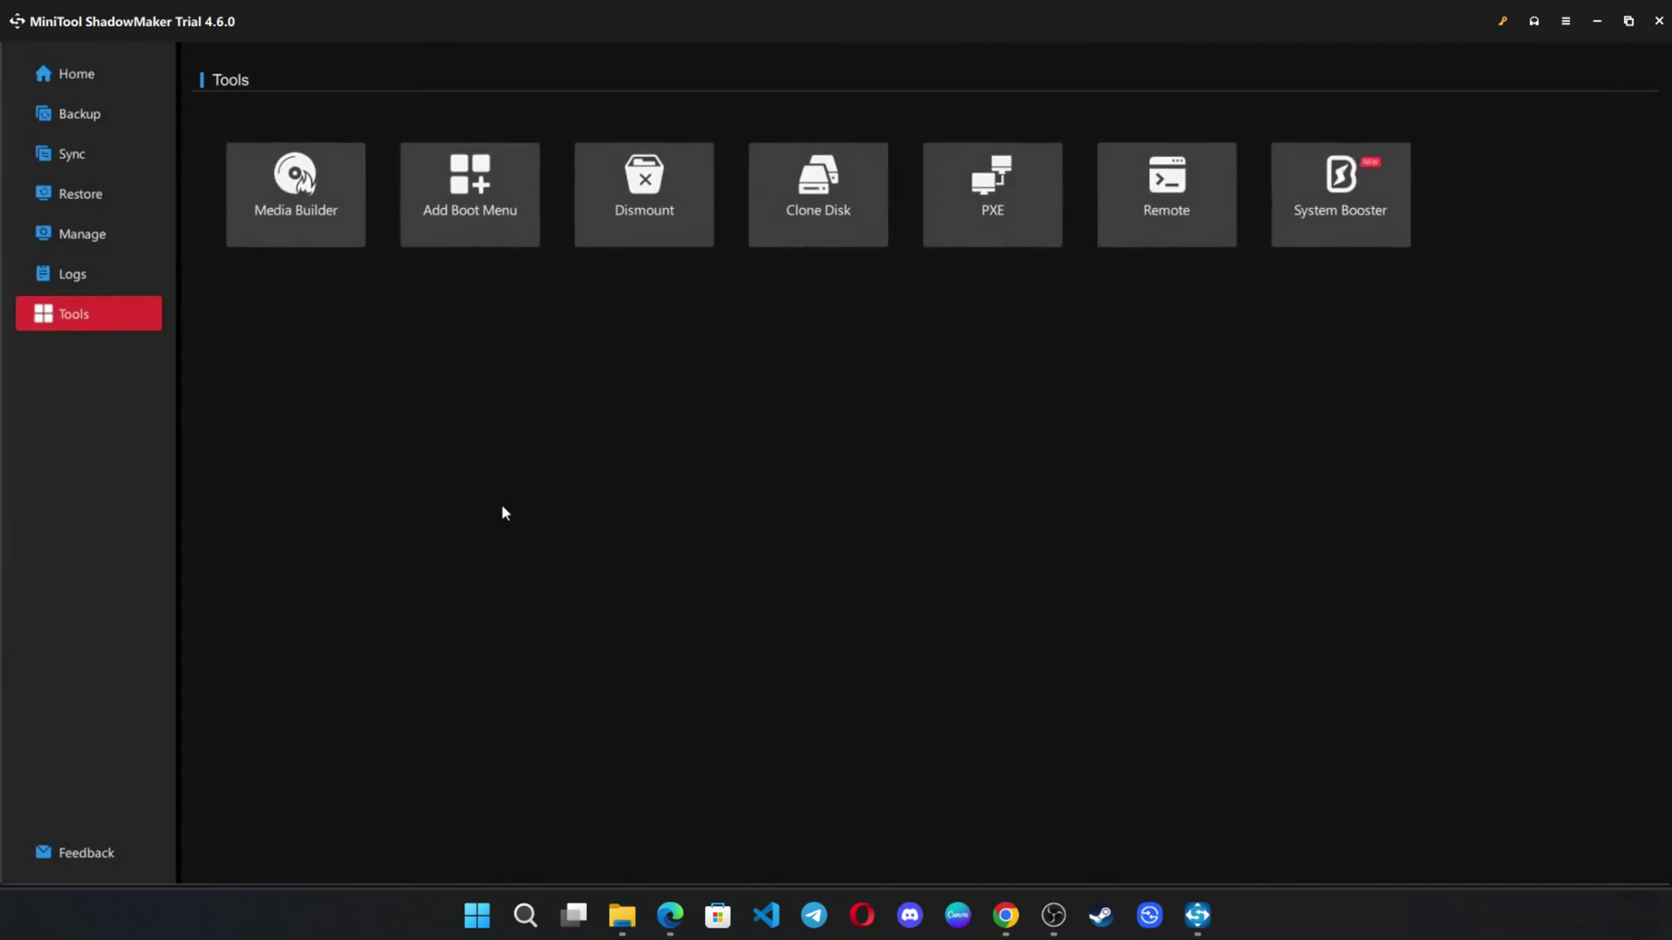
left_click(296, 187)
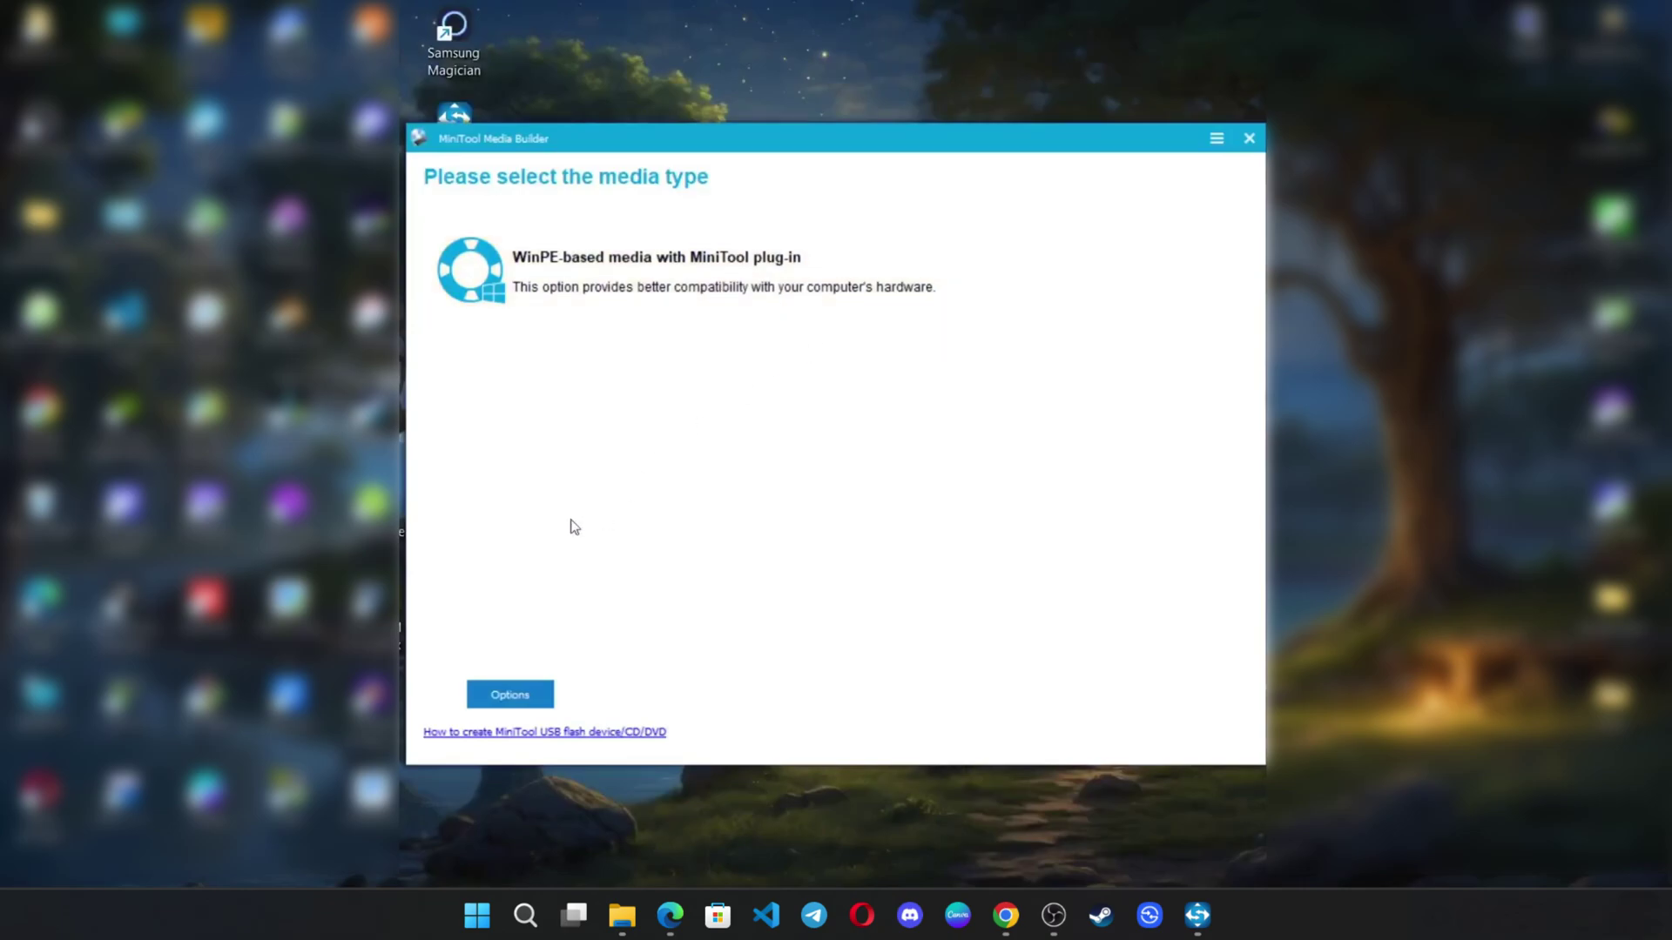
left_click(510, 694)
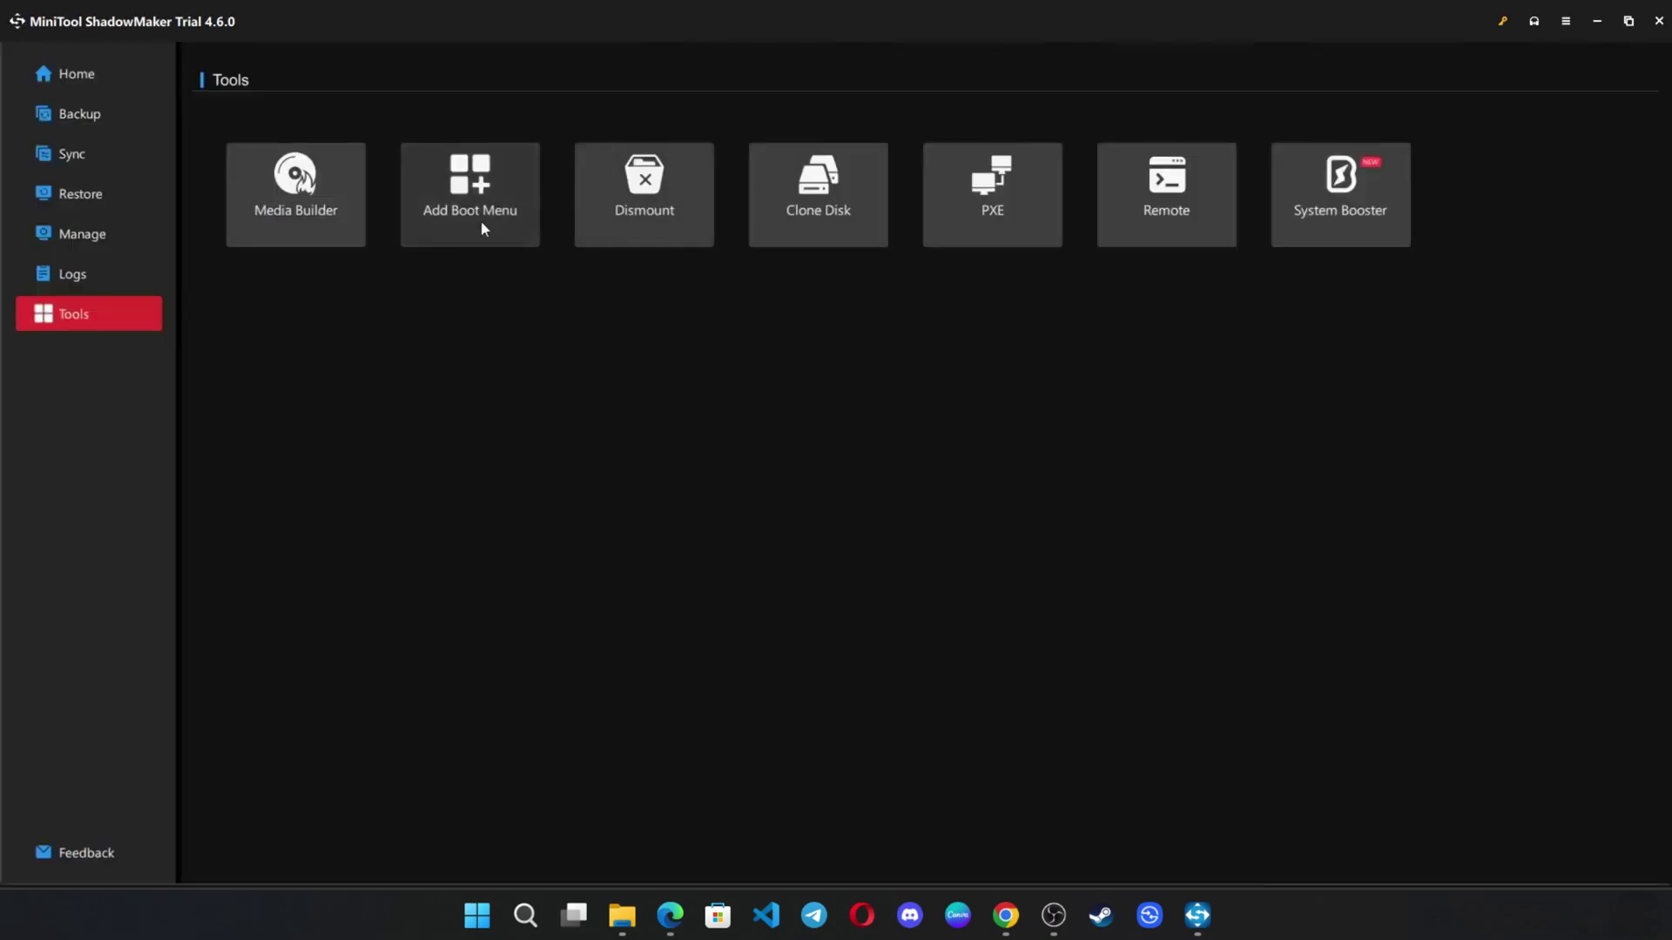
left_click(644, 225)
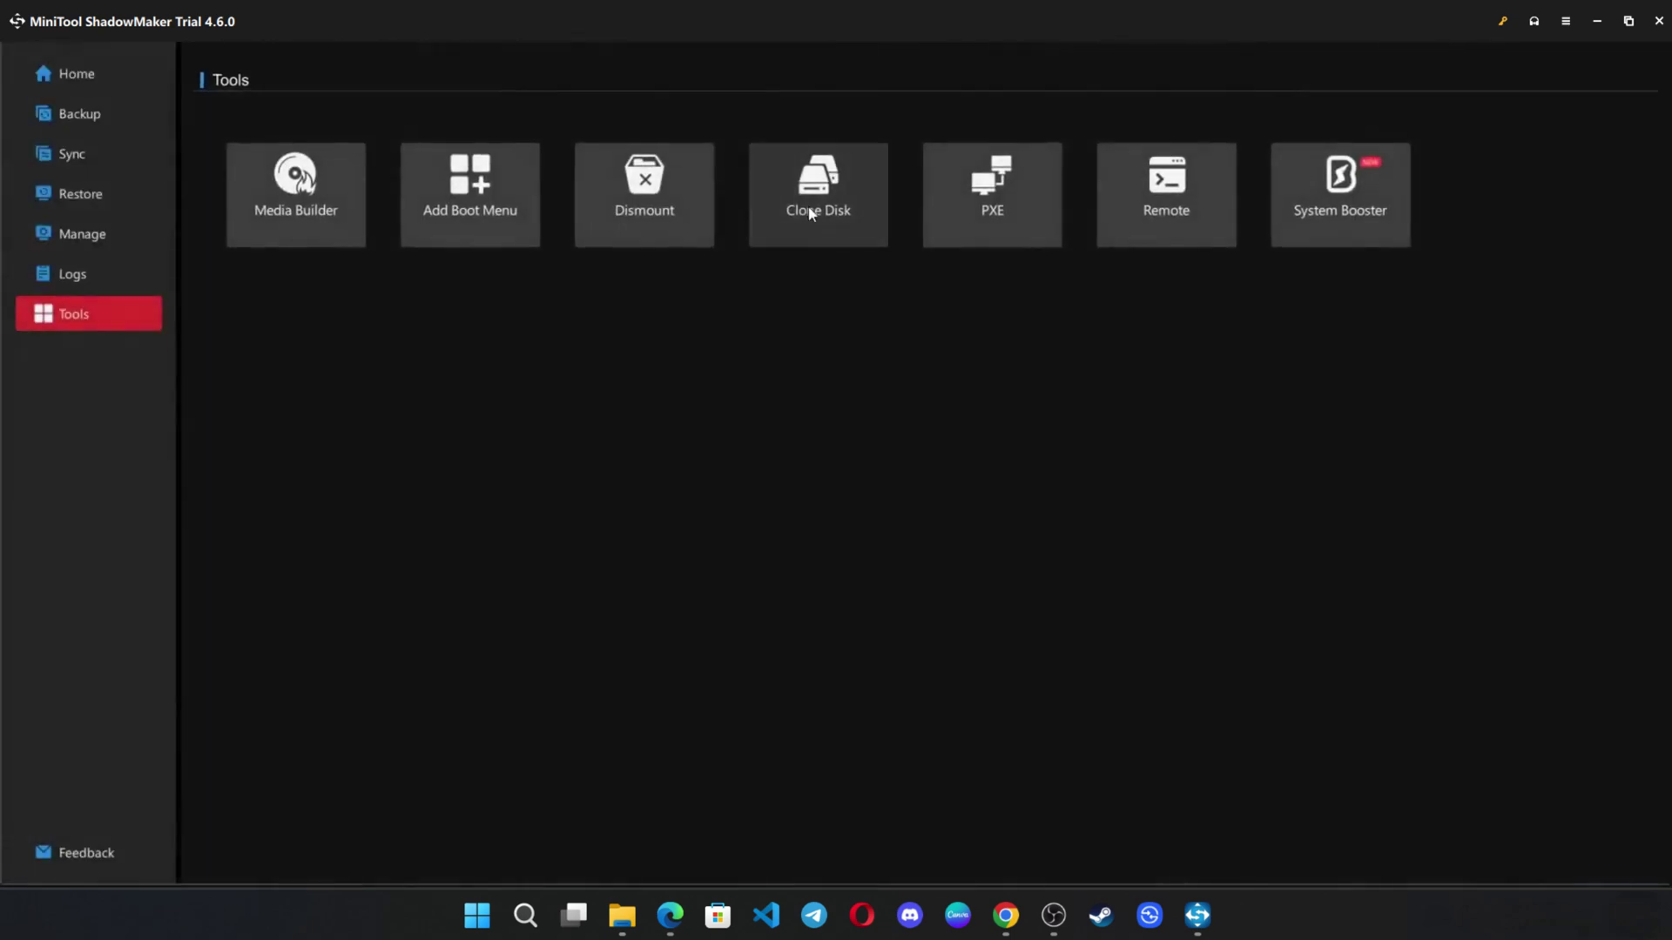
- Examine both source disks in Clone Disk and its disk ID and disk clone mode options
left_click(811, 207)
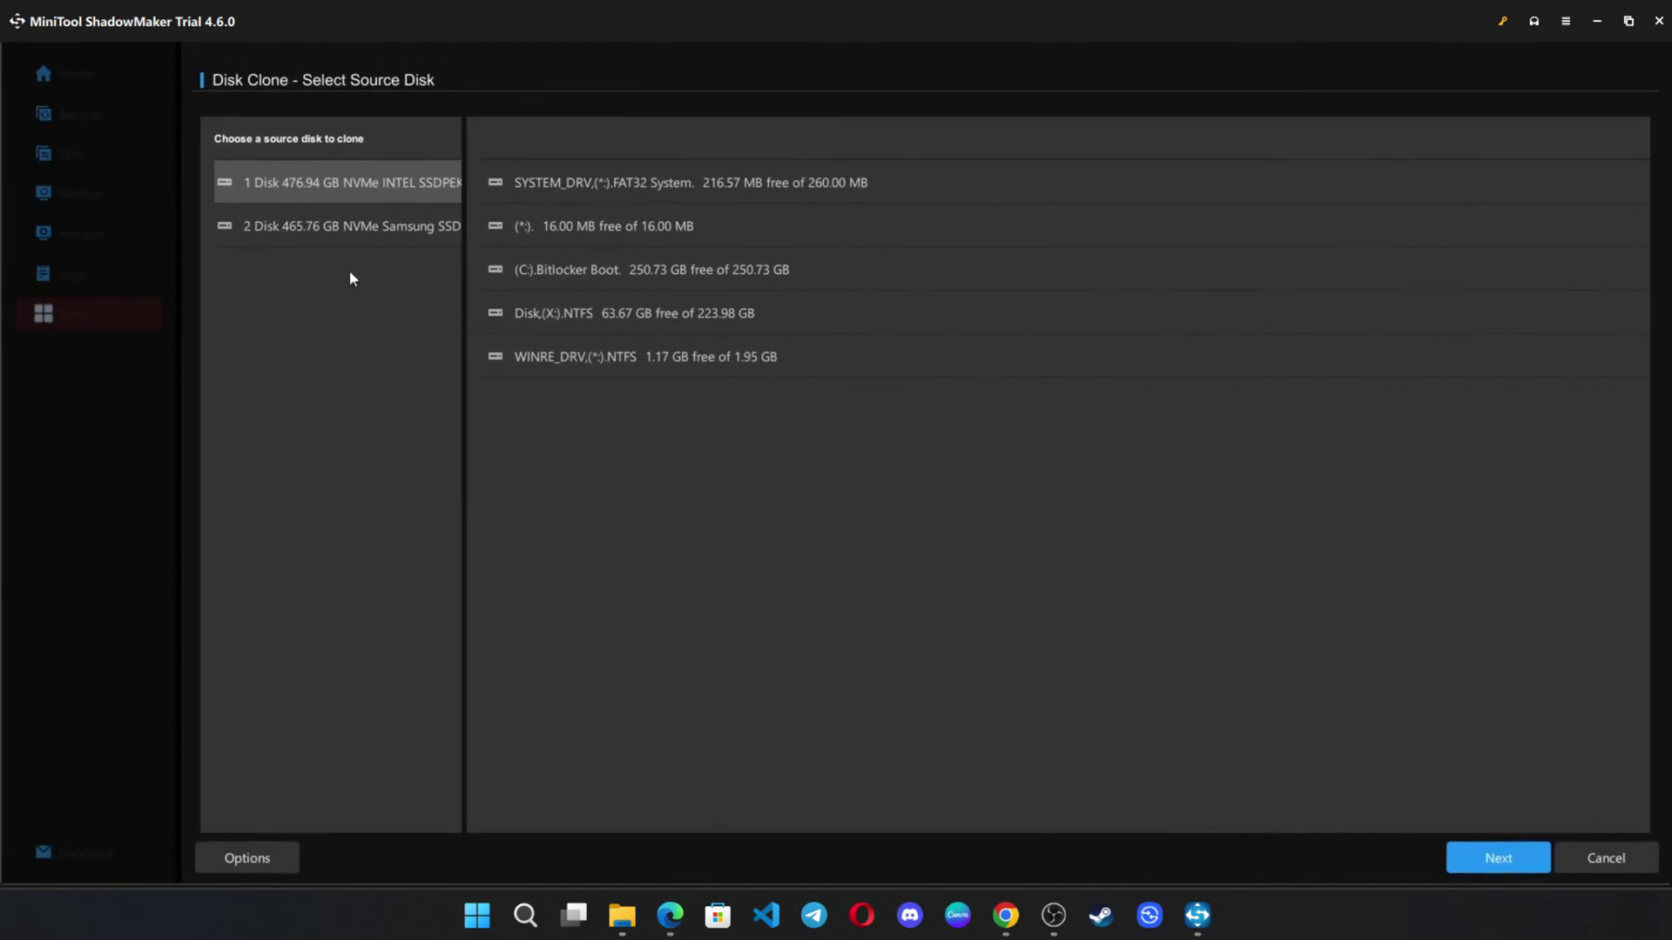
left_click(351, 226)
left_click(352, 183)
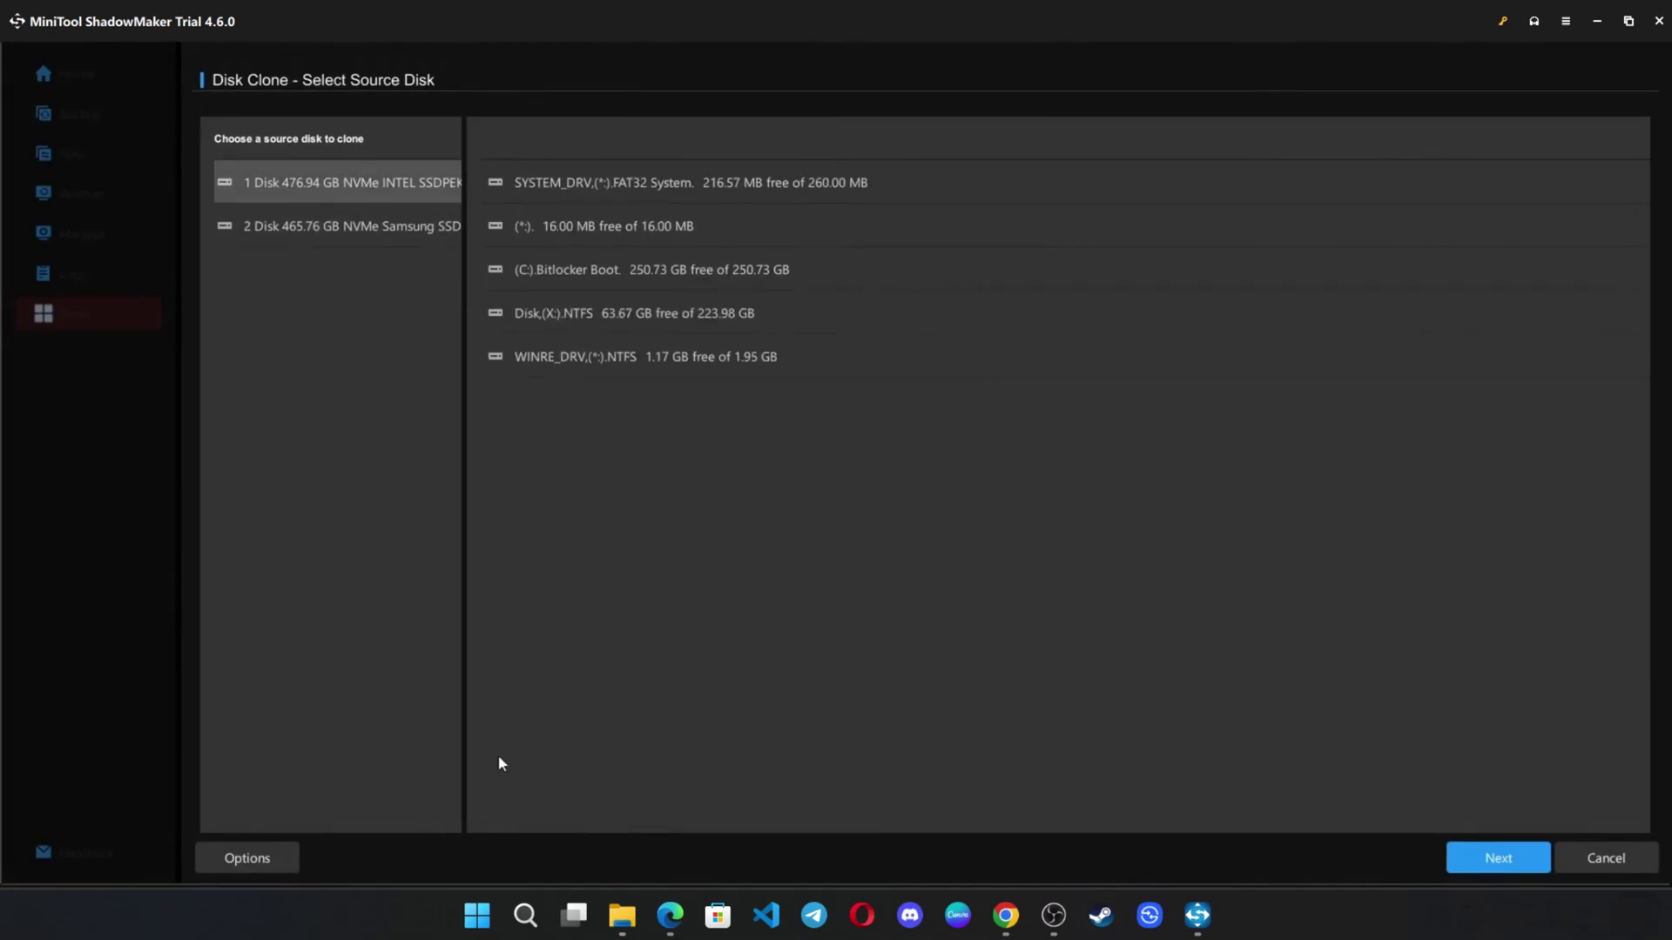
left_click(287, 849)
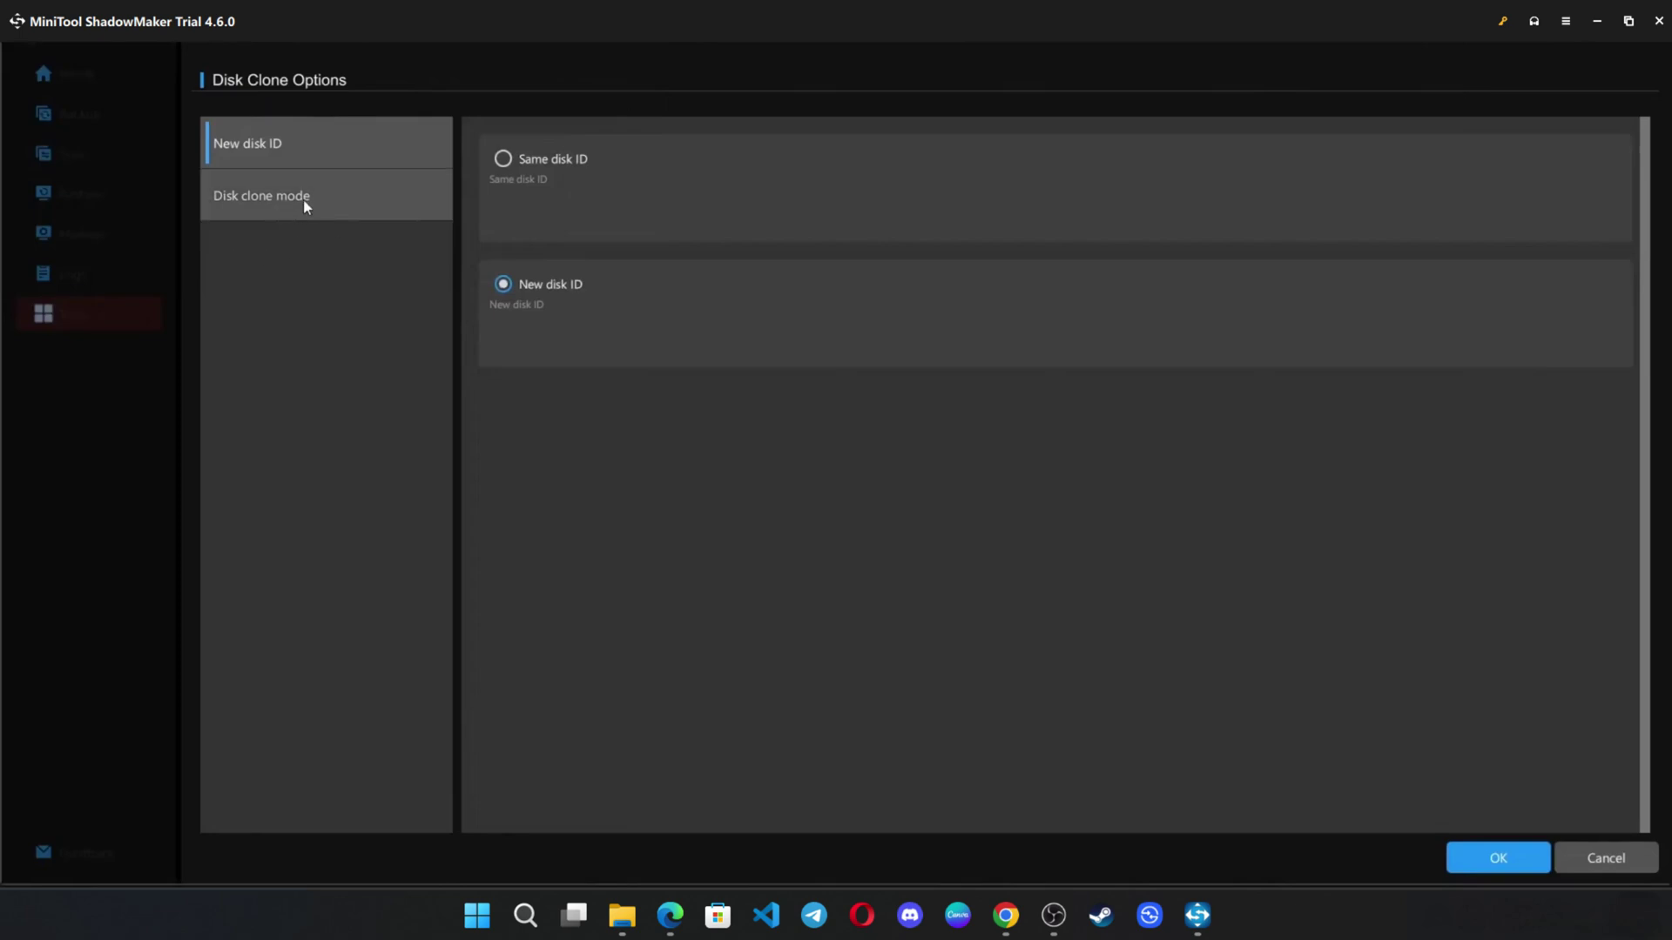
left_click(388, 200)
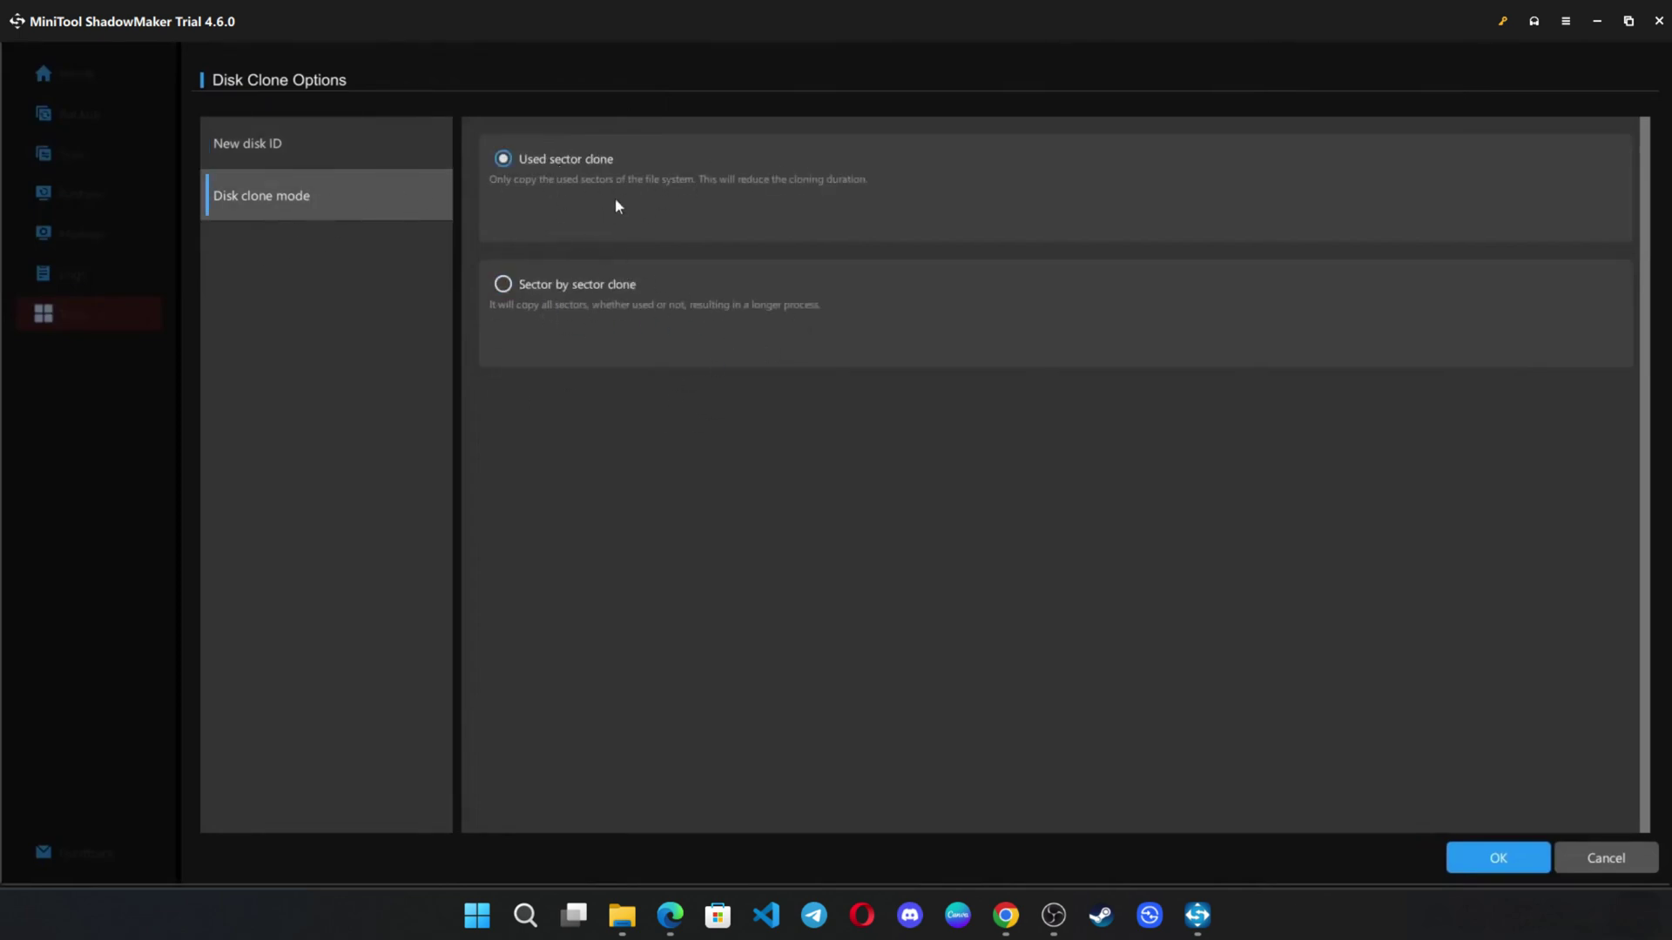
left_click(321, 141)
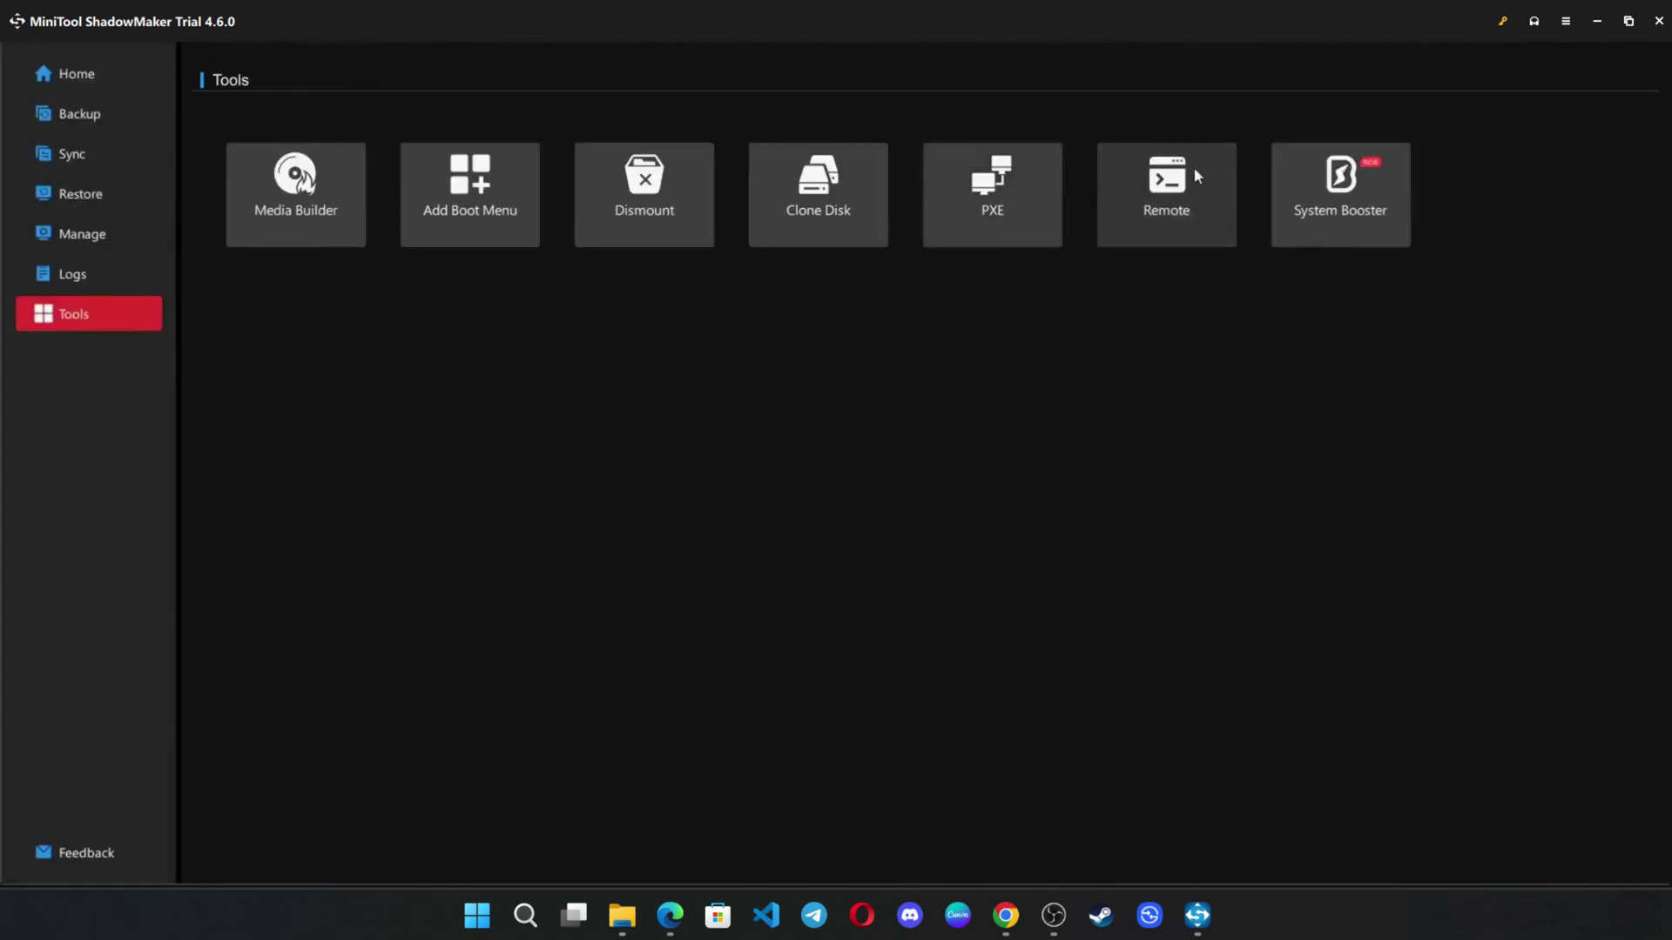
- Try opening the Remote tool, and view the System Booster download page
left_click(1117, 210)
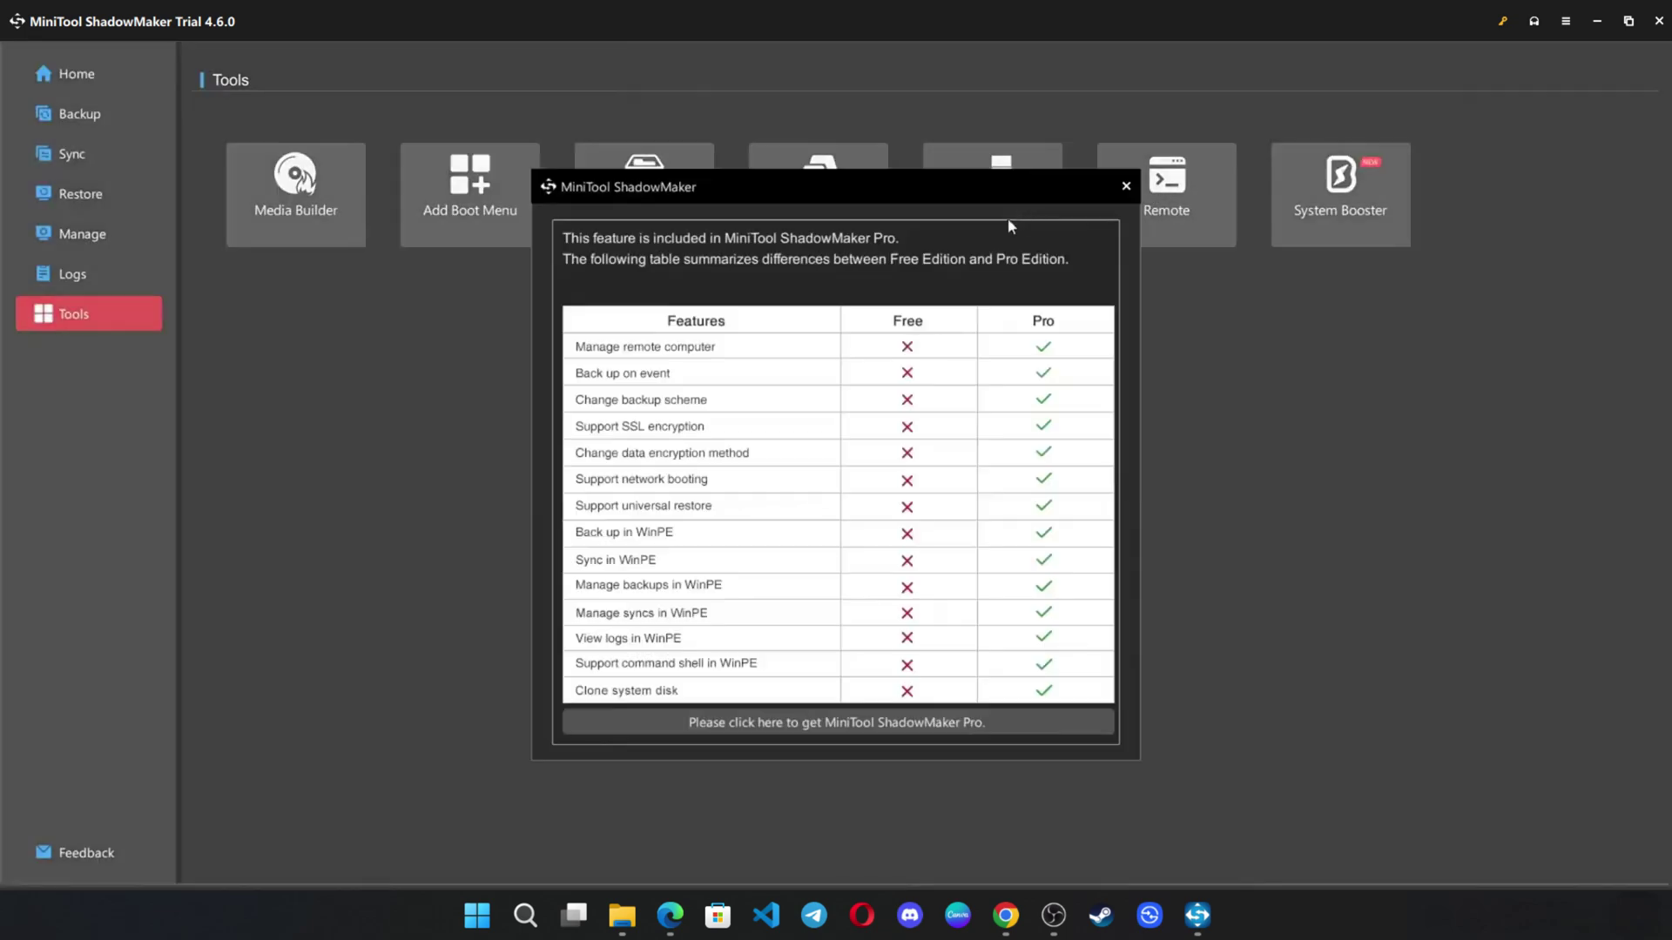
left_click(1124, 186)
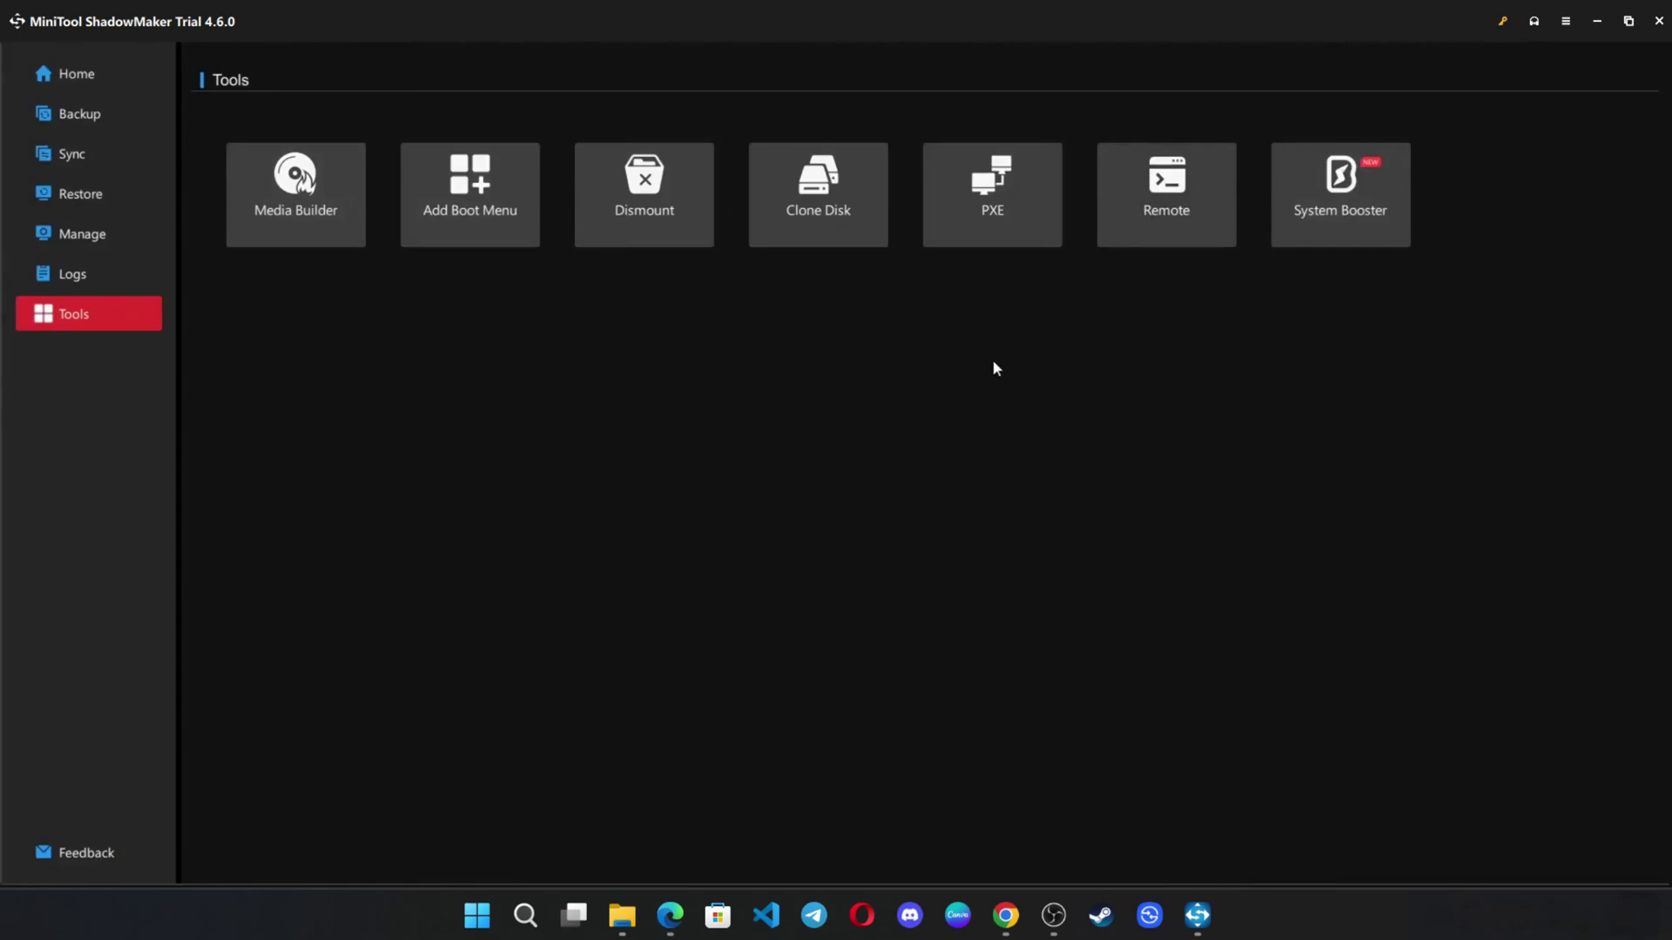
left_click(1370, 227)
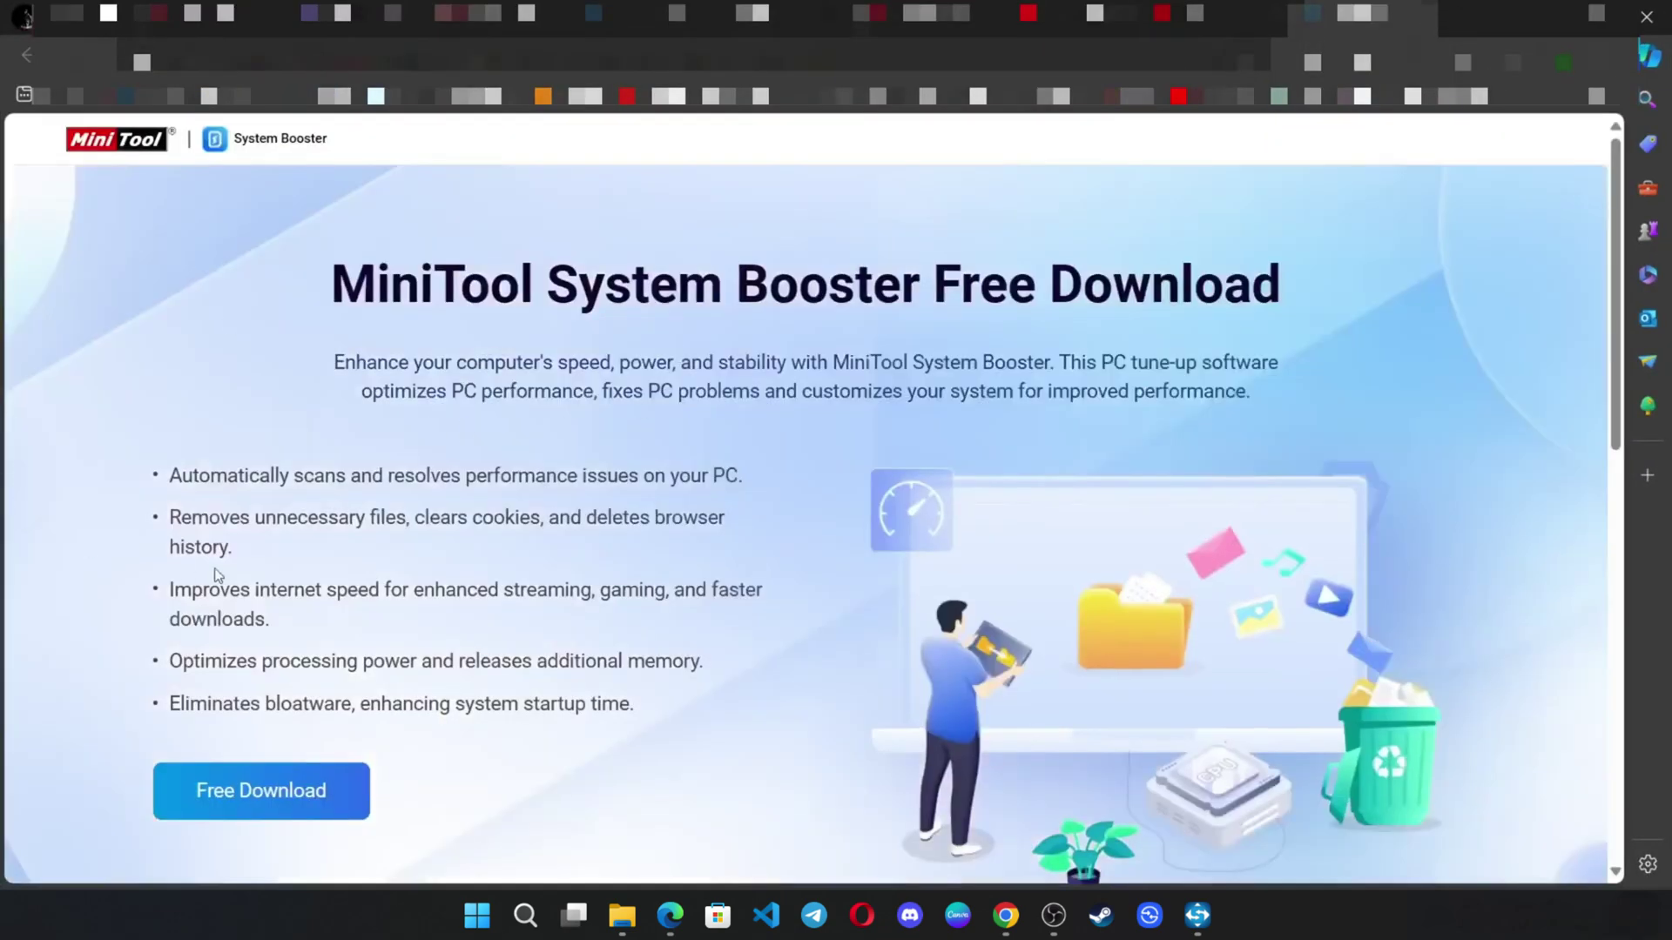
left_click(1547, 17)
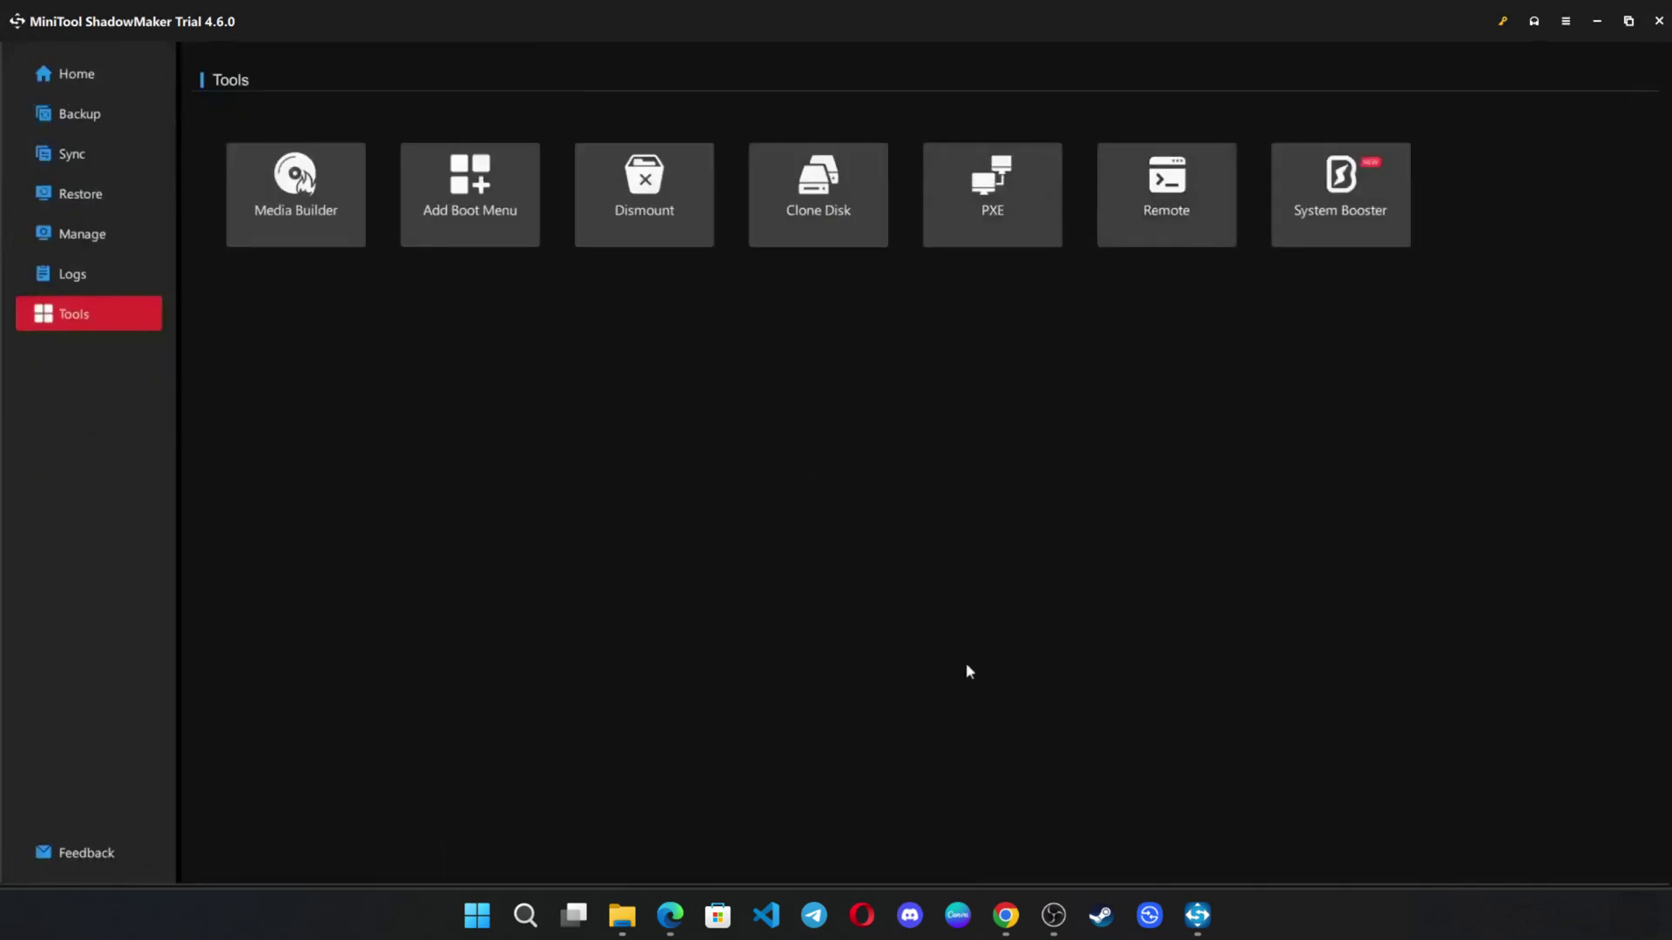
- View the details of the Windows-SSD(C:), Disk(X:) and SSD 980(Z:) backup sources on the Home page
left_click(97, 75)
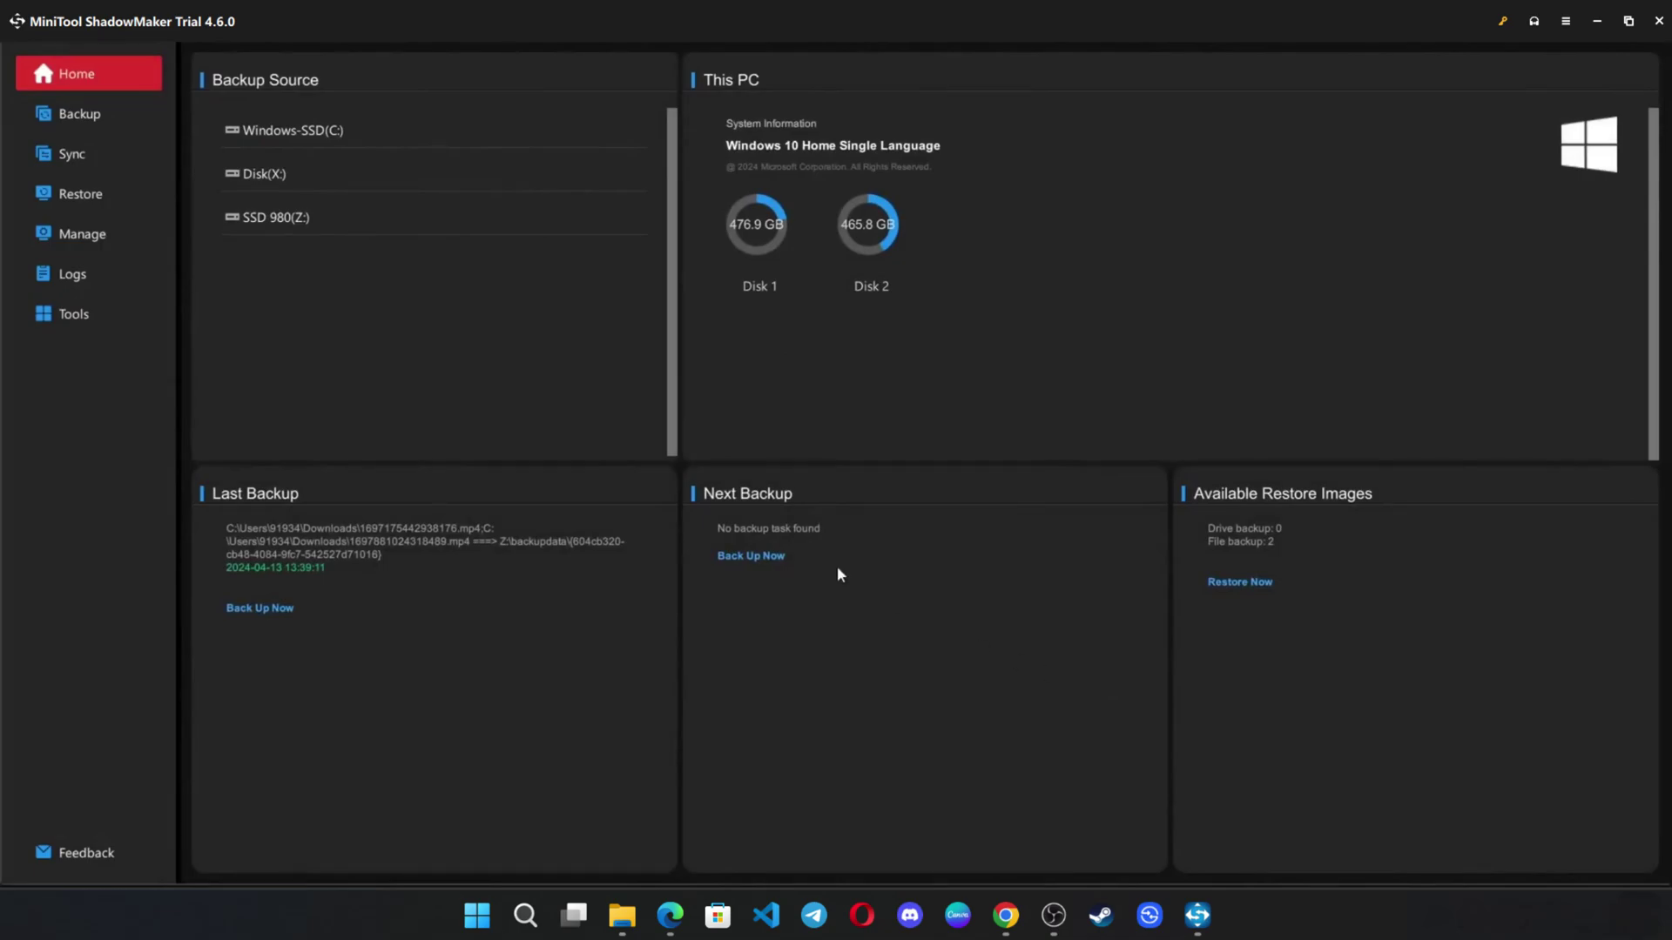
left_click(475, 135)
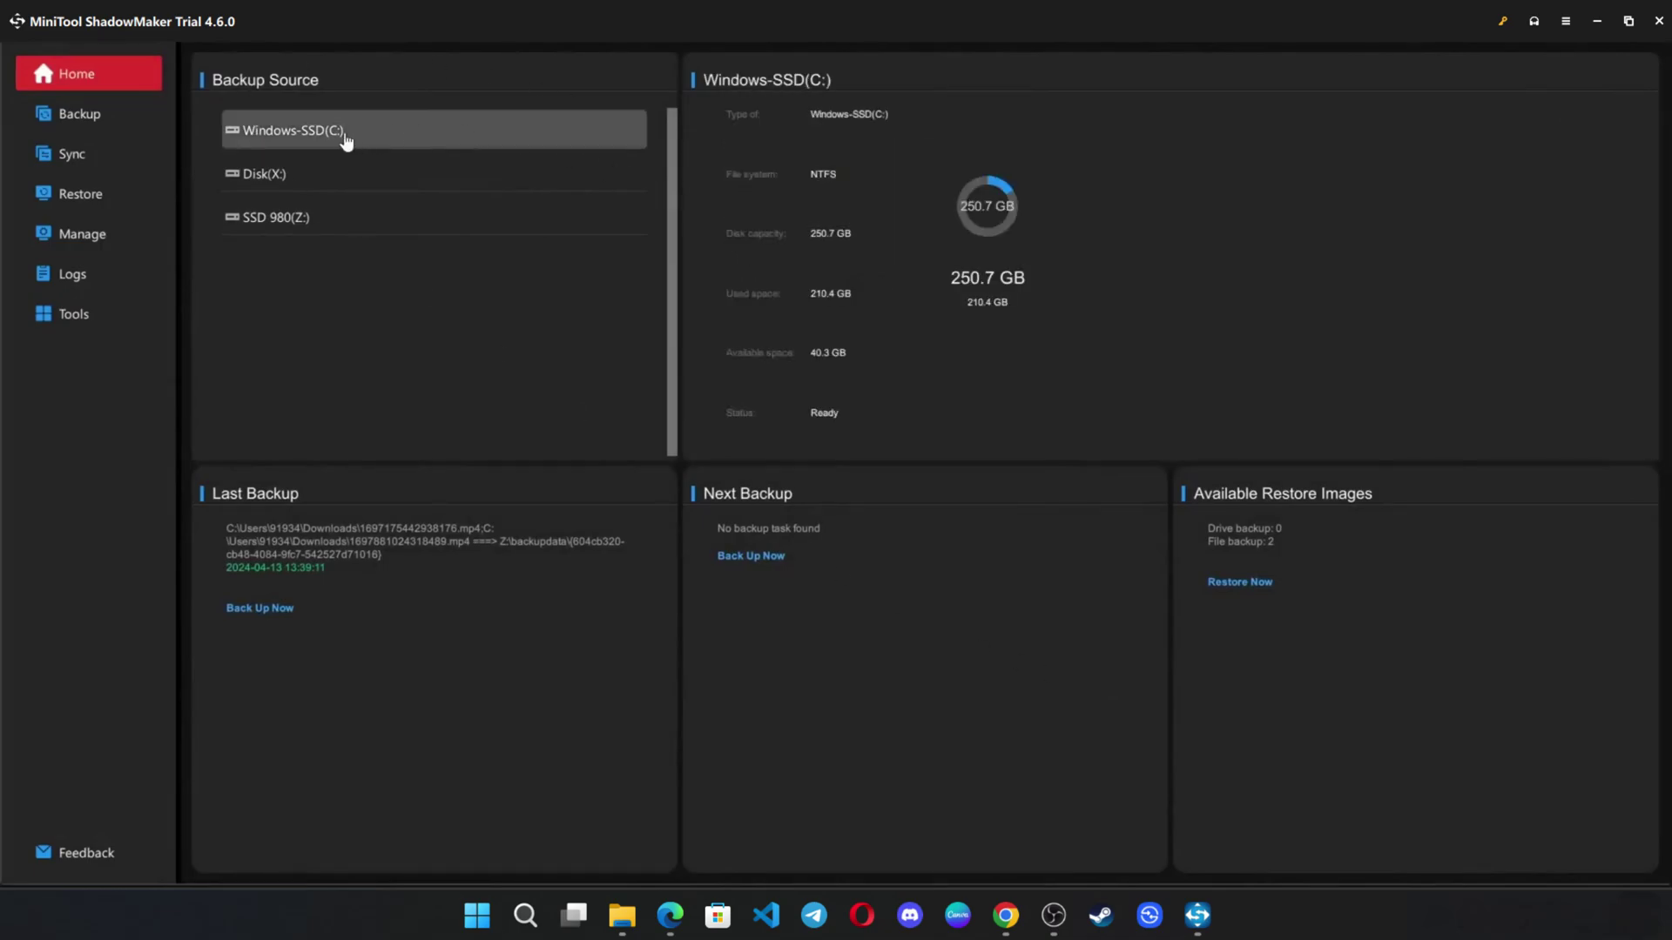
left_click(284, 179)
left_click(286, 215)
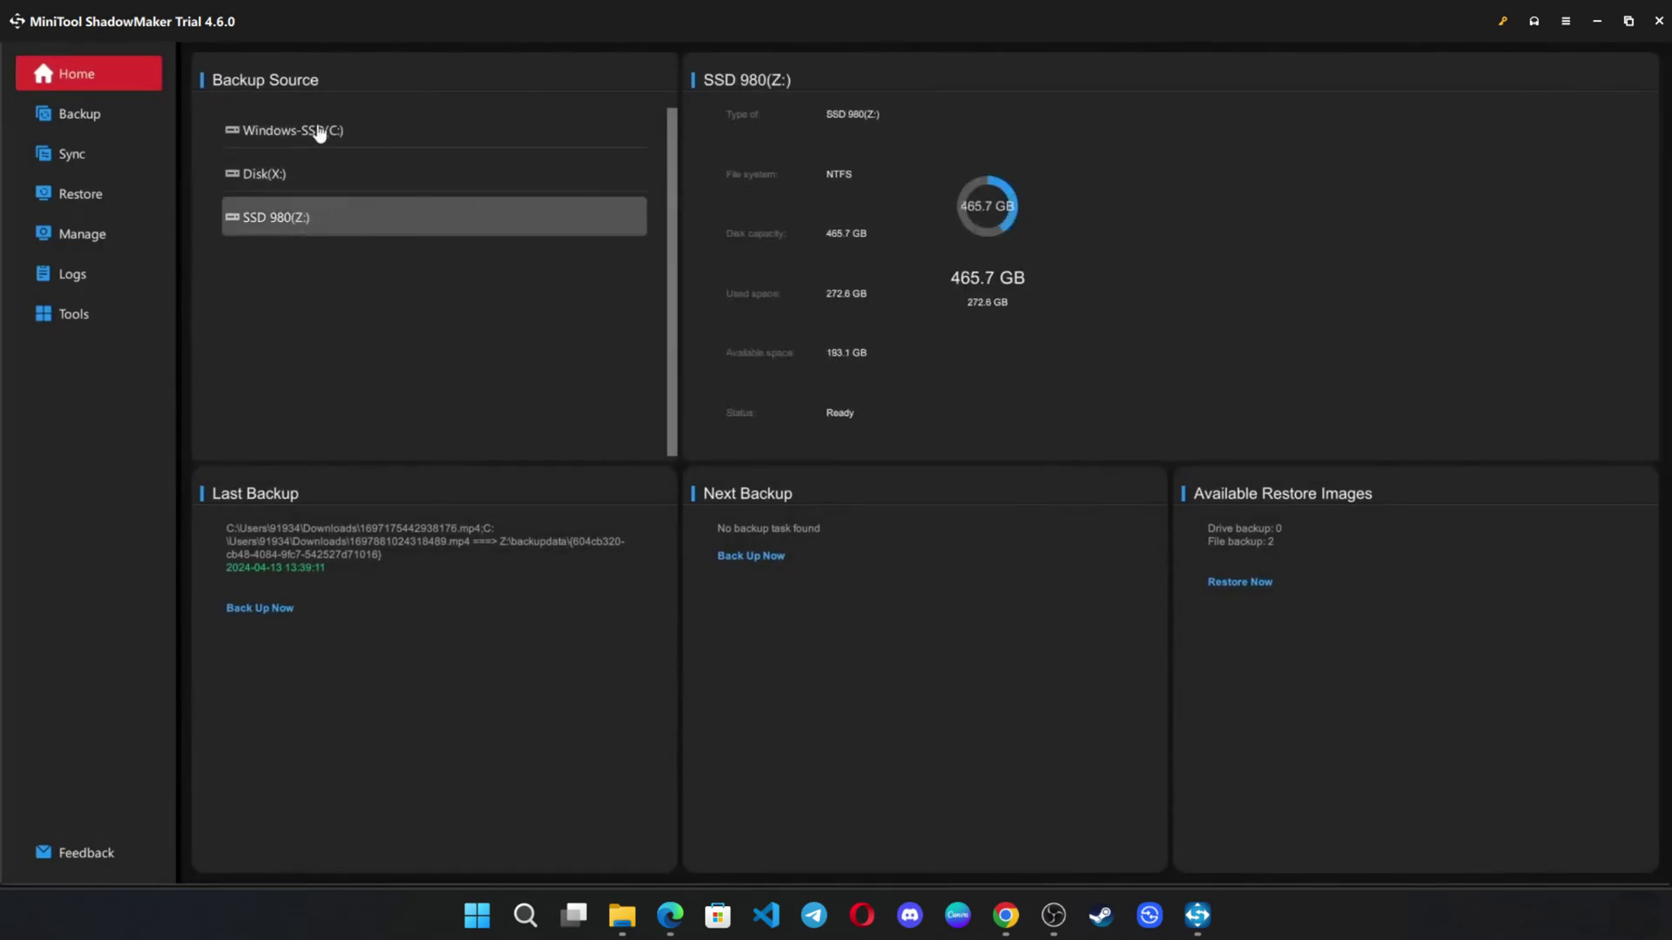
left_click(319, 130)
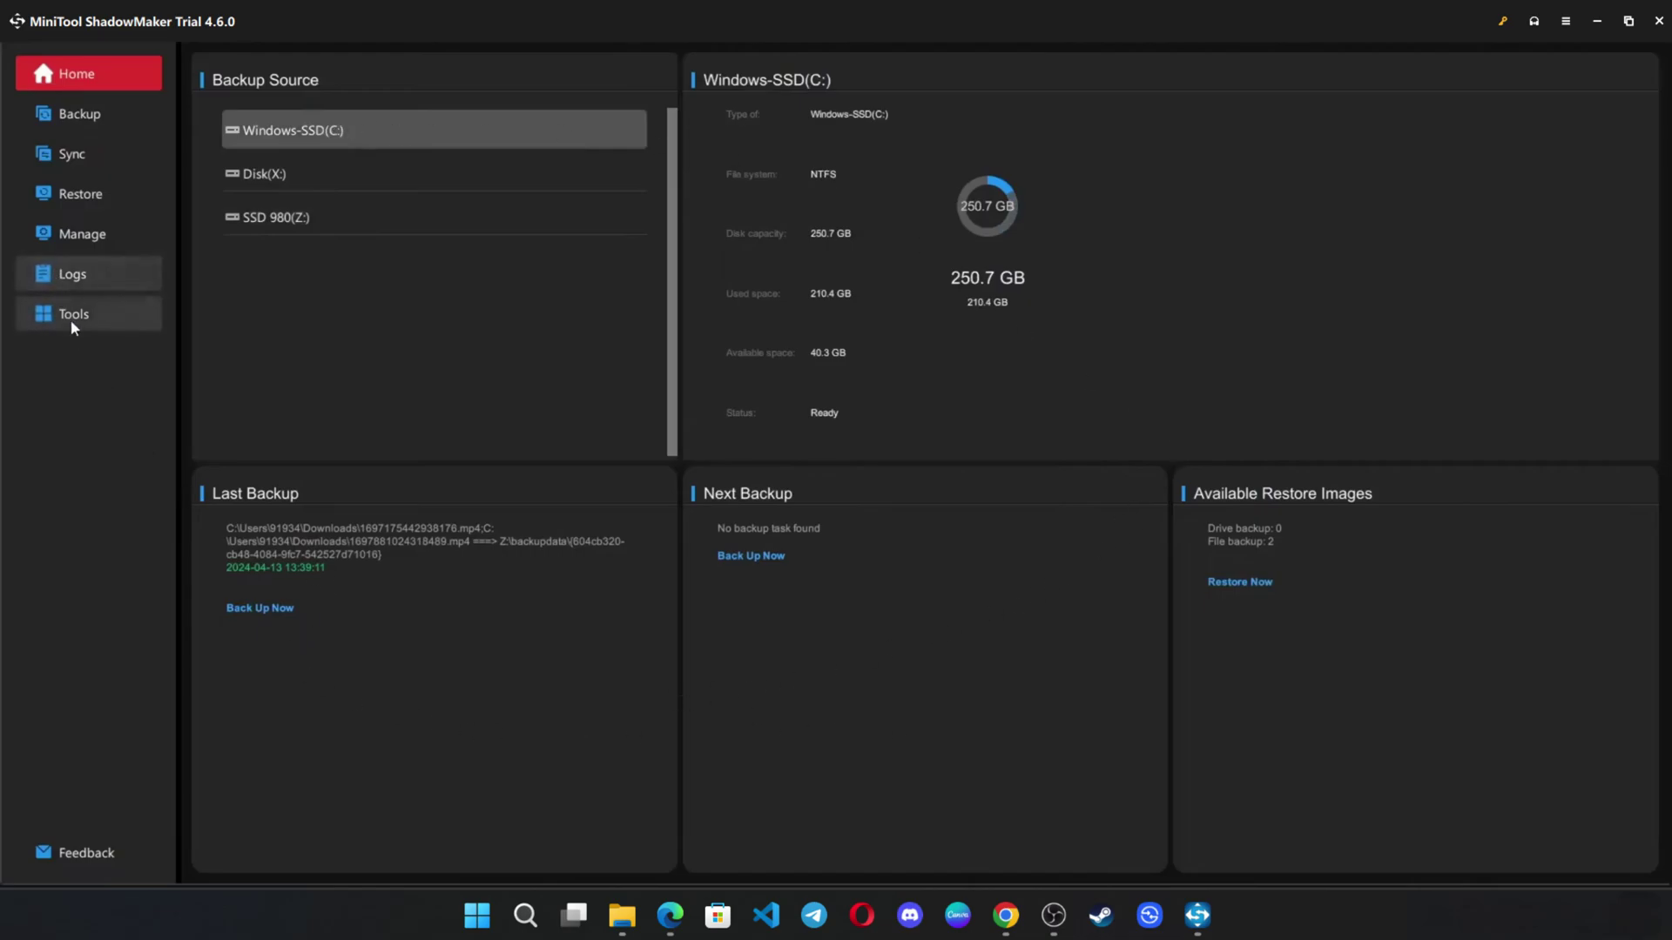
left_click(127, 315)
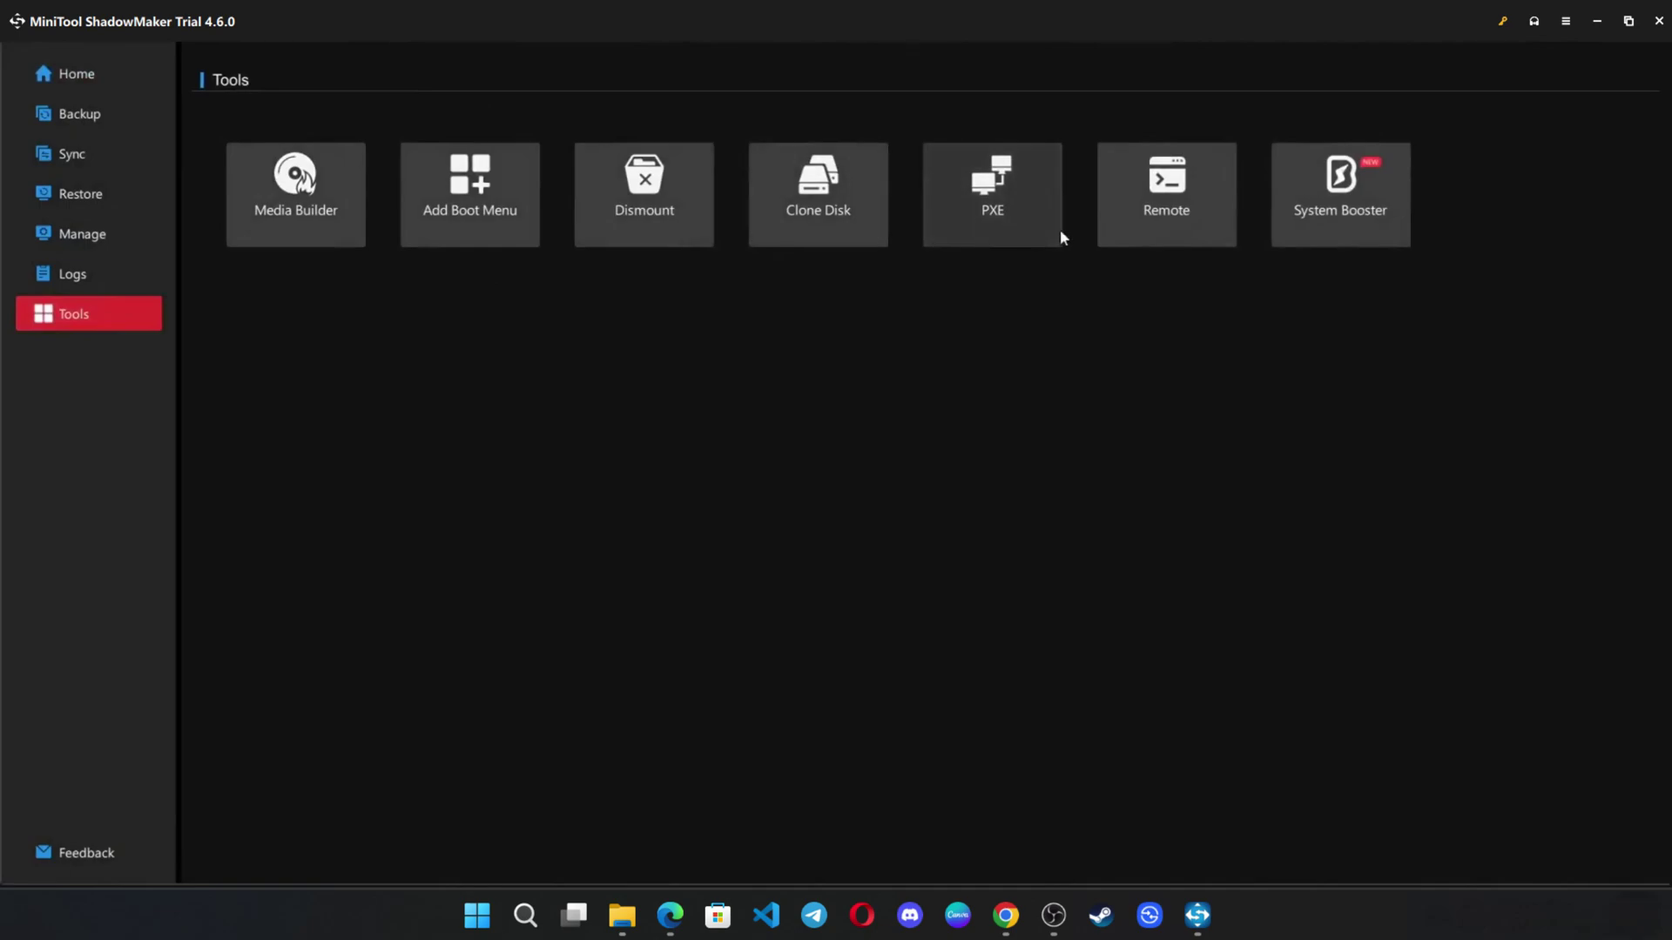
left_click(94, 77)
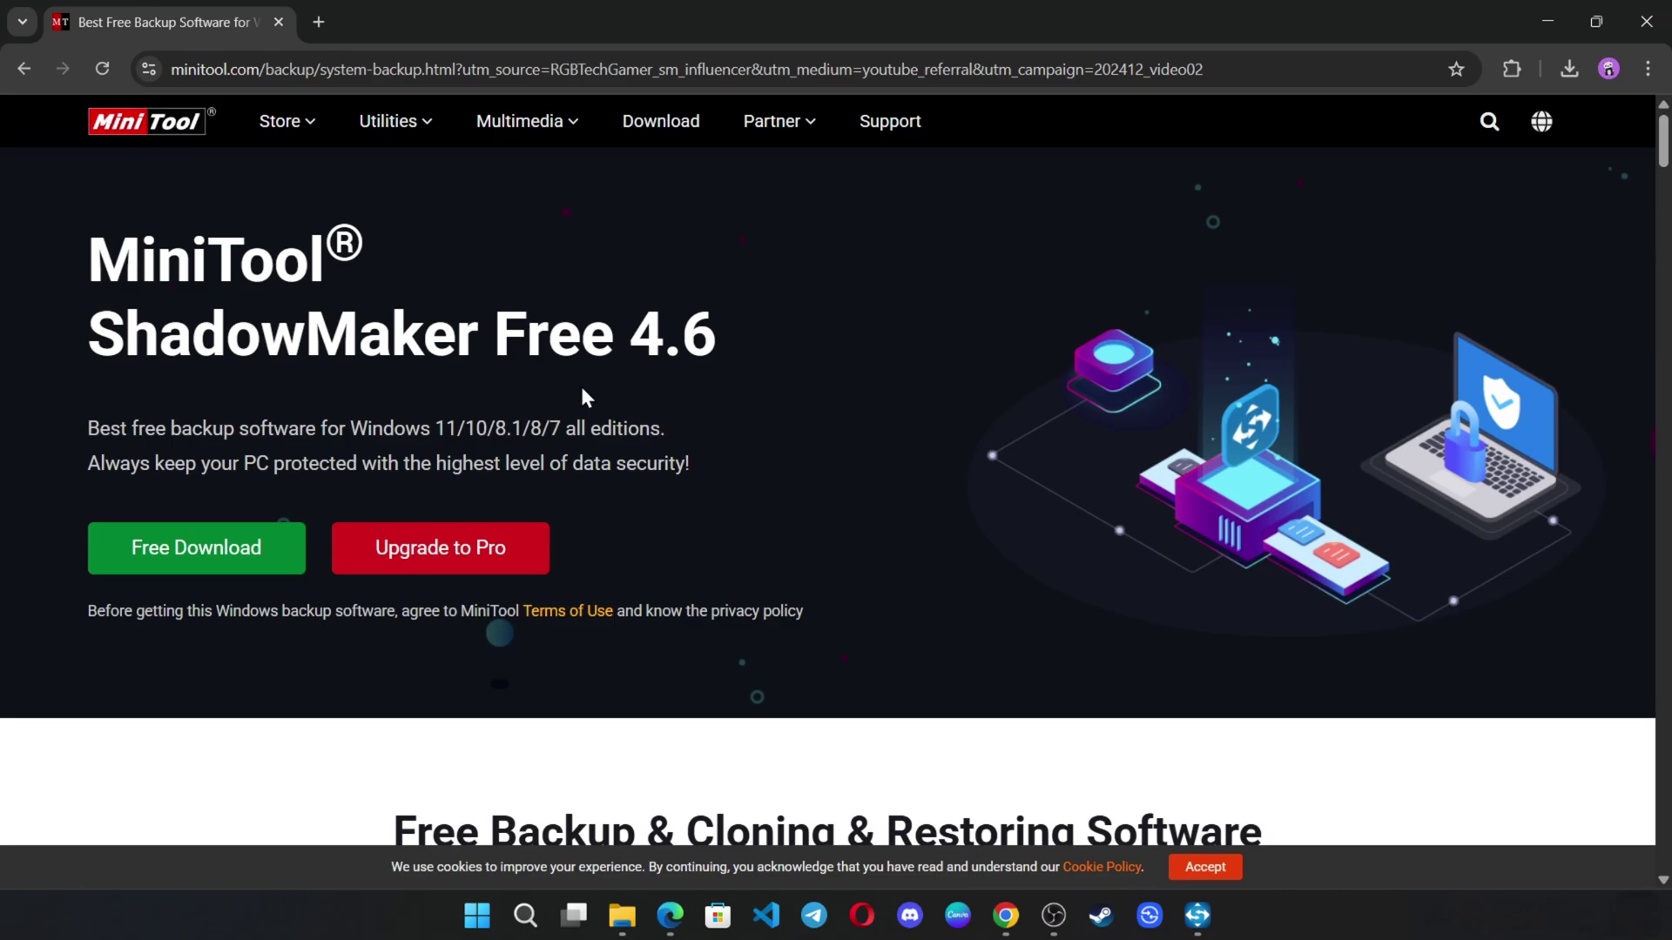
scroll(879, 418, "down", 7)
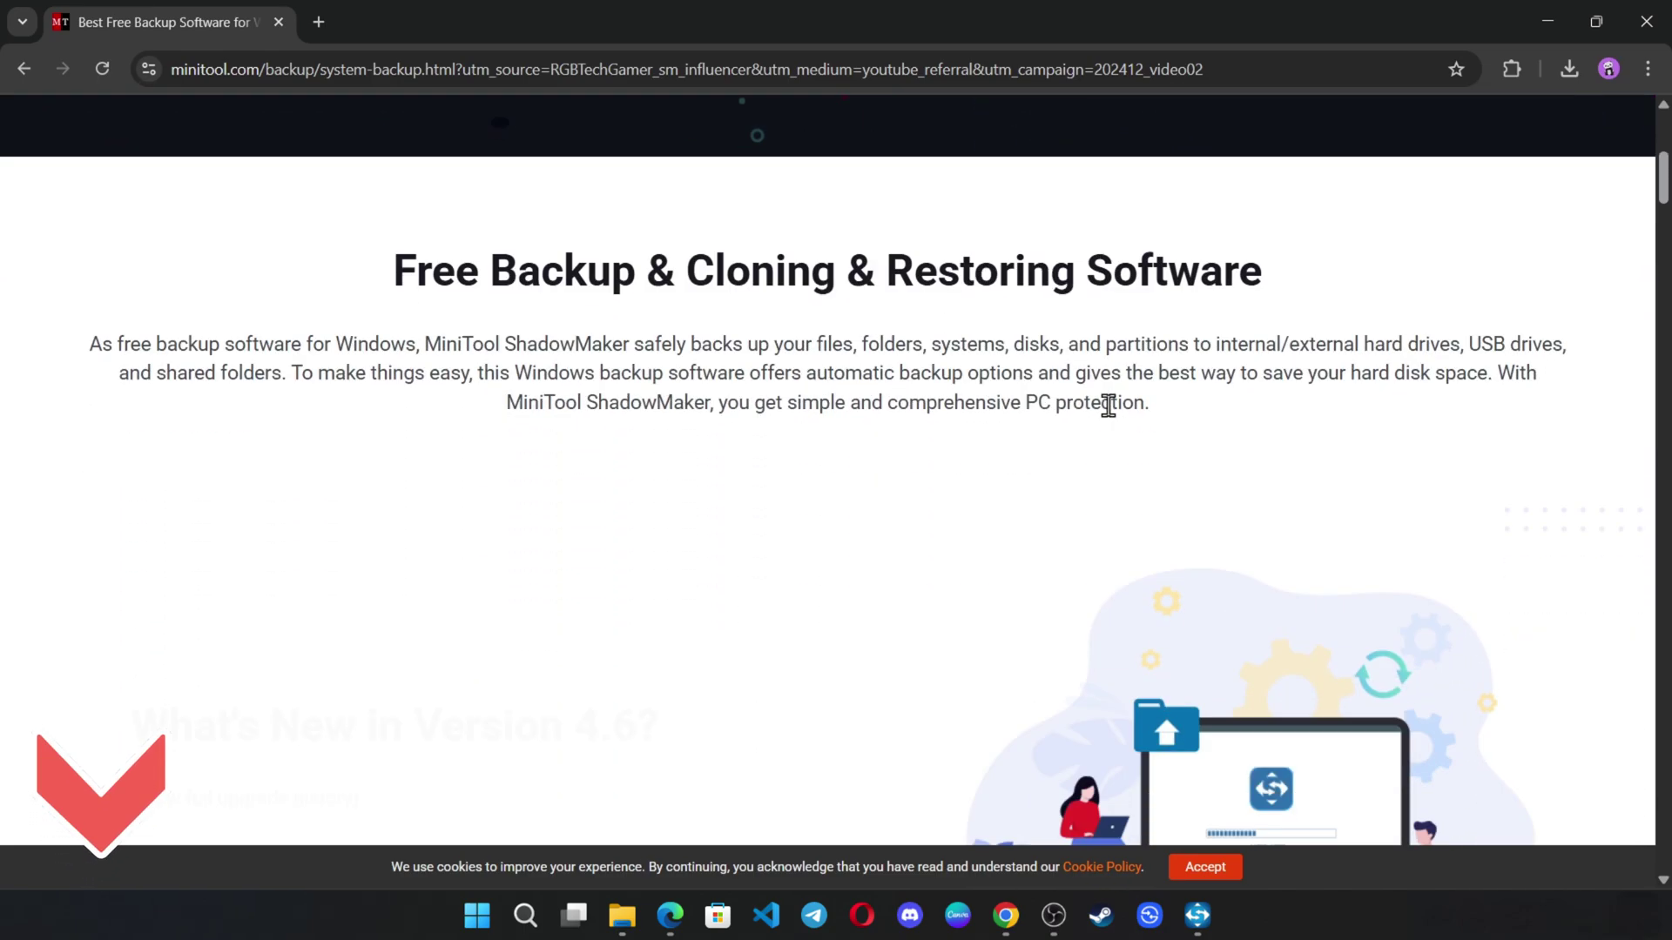
scroll(1001, 638, "up", 1)
scroll(1001, 638, "up", 6)
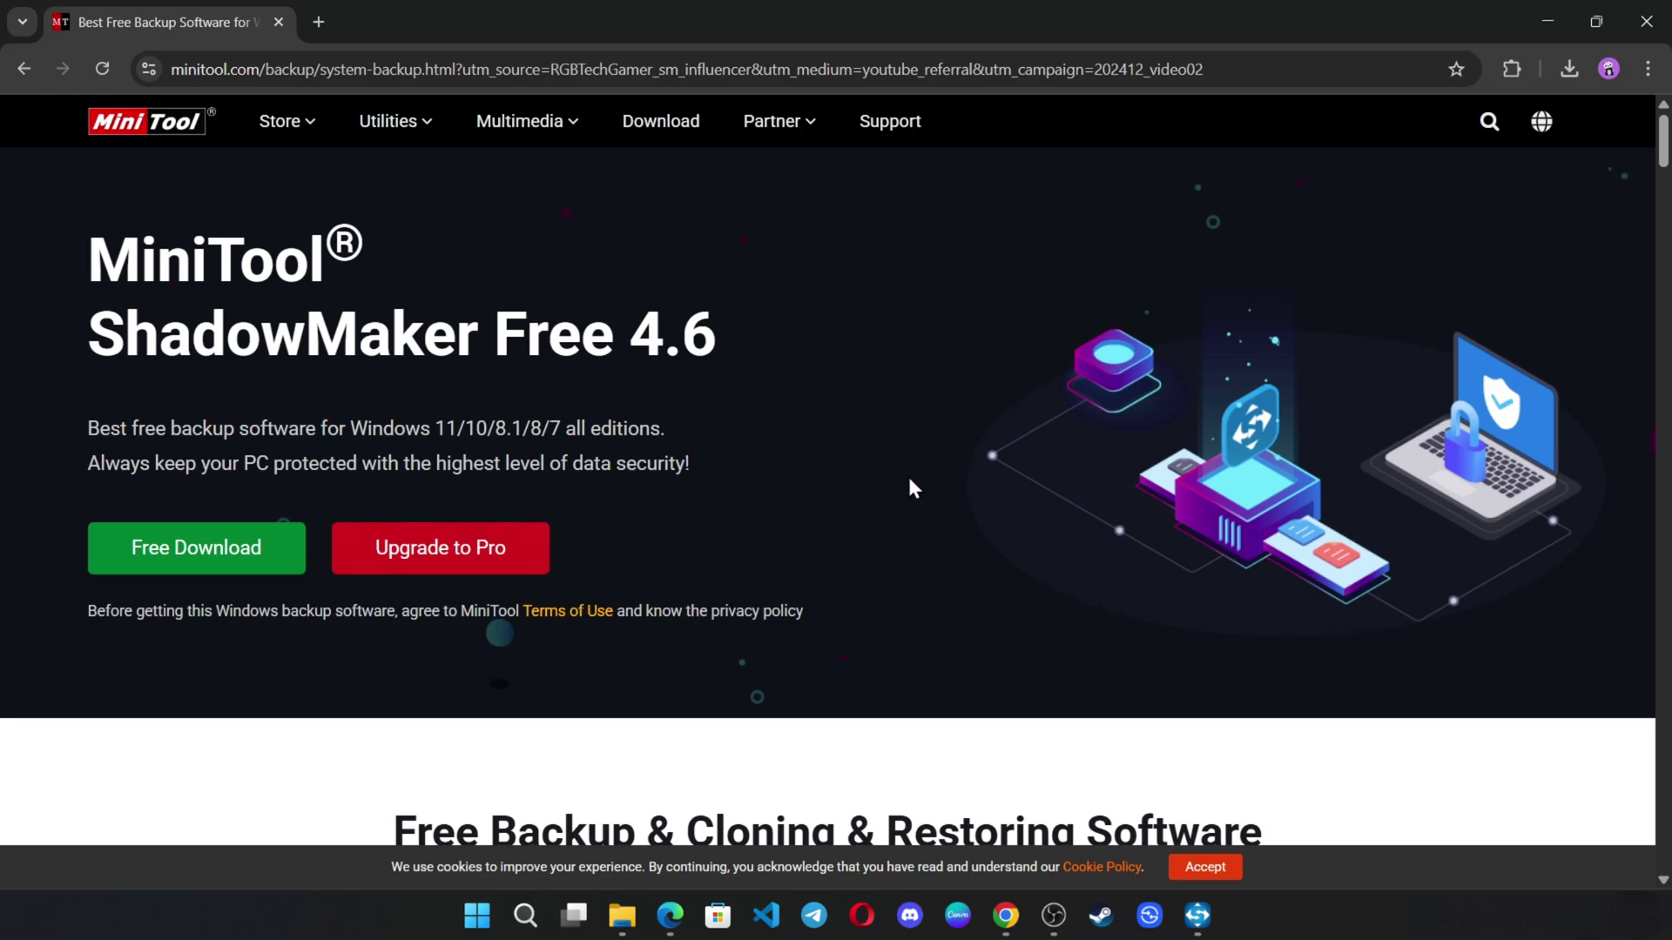
scroll(914, 477, "down", 2)
scroll(1289, 540, "up", 2)
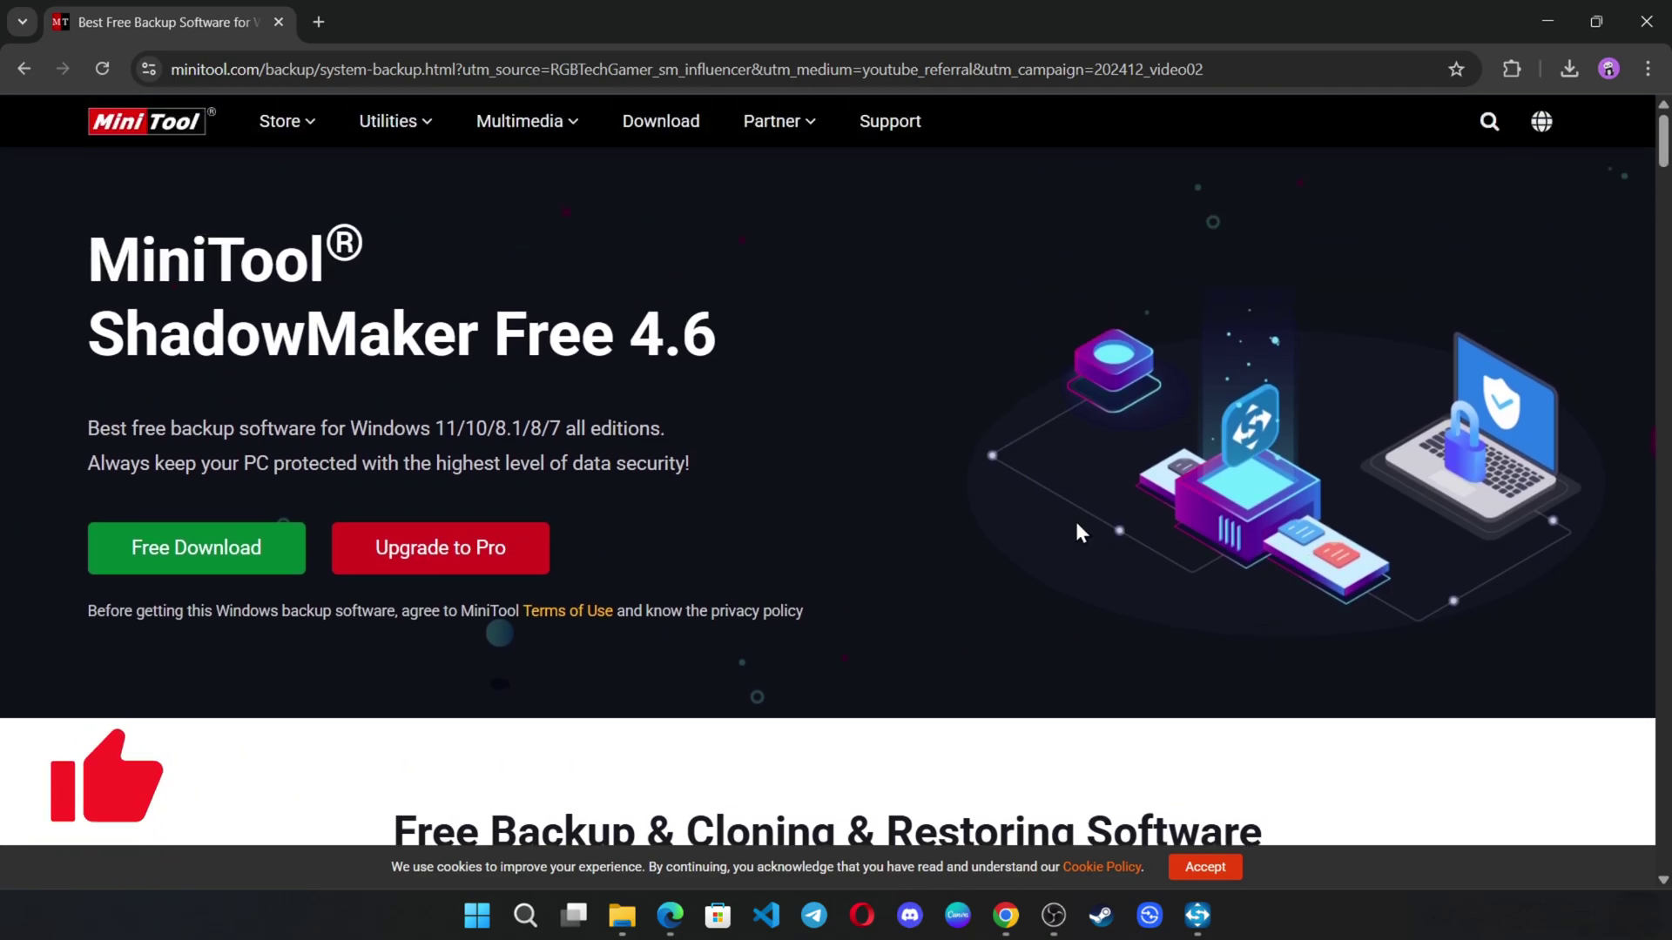